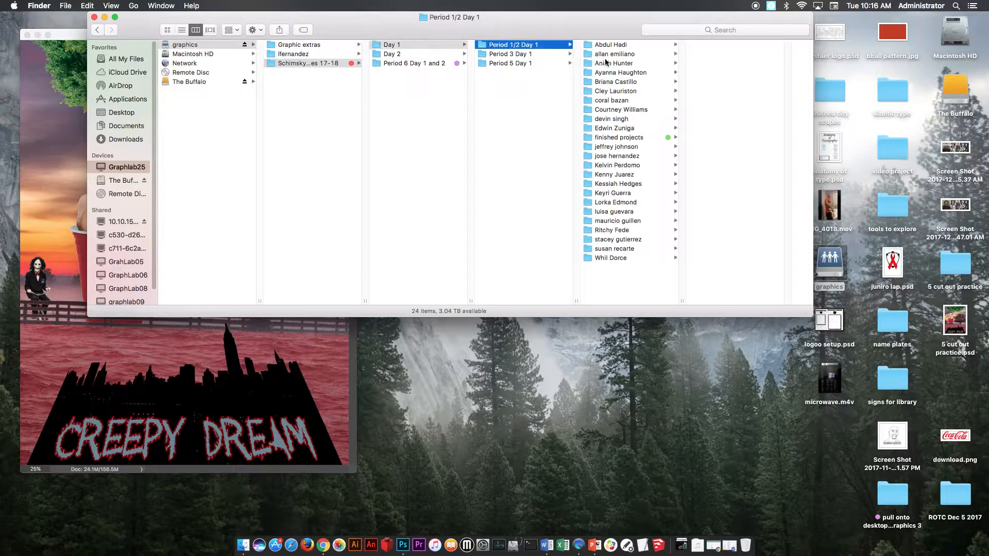
Open the student's project 4 folder in the Period 1/2 Day 1 class folder and preview the all shapes new PSD
click(613, 110)
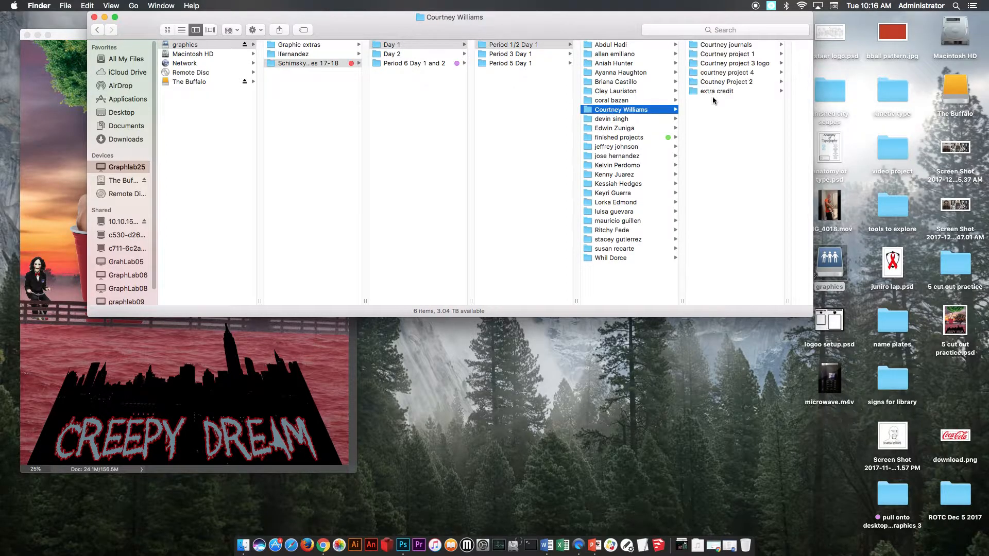
click(727, 73)
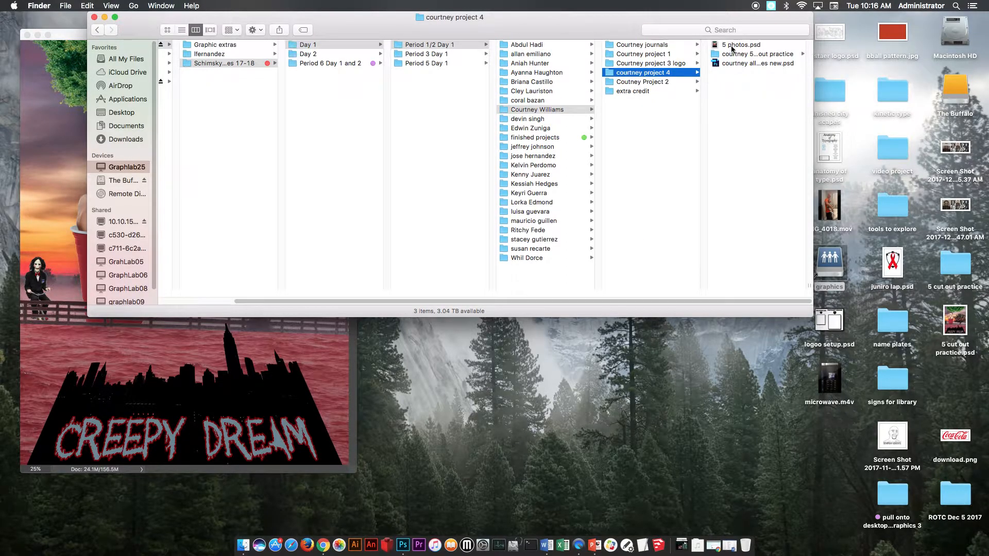
click(727, 64)
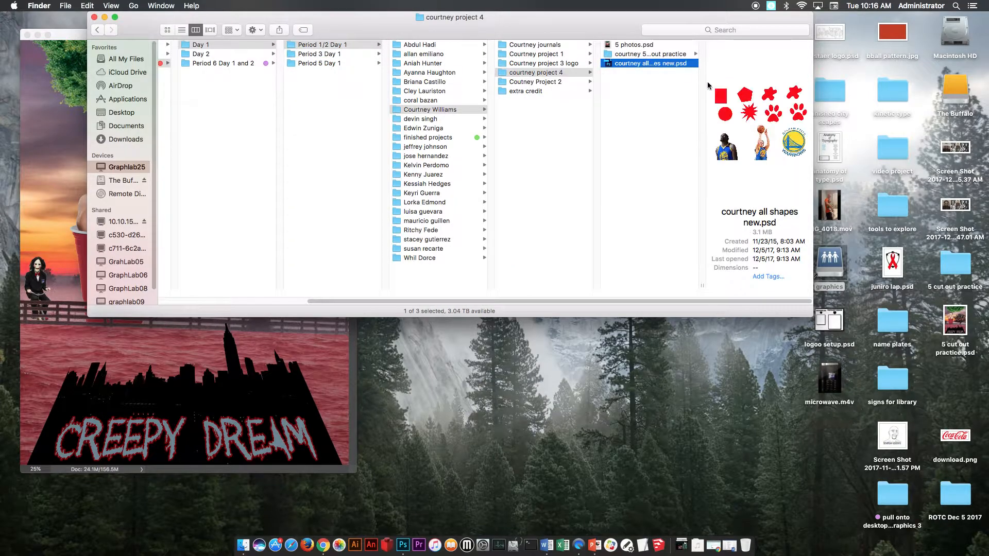
key(space)
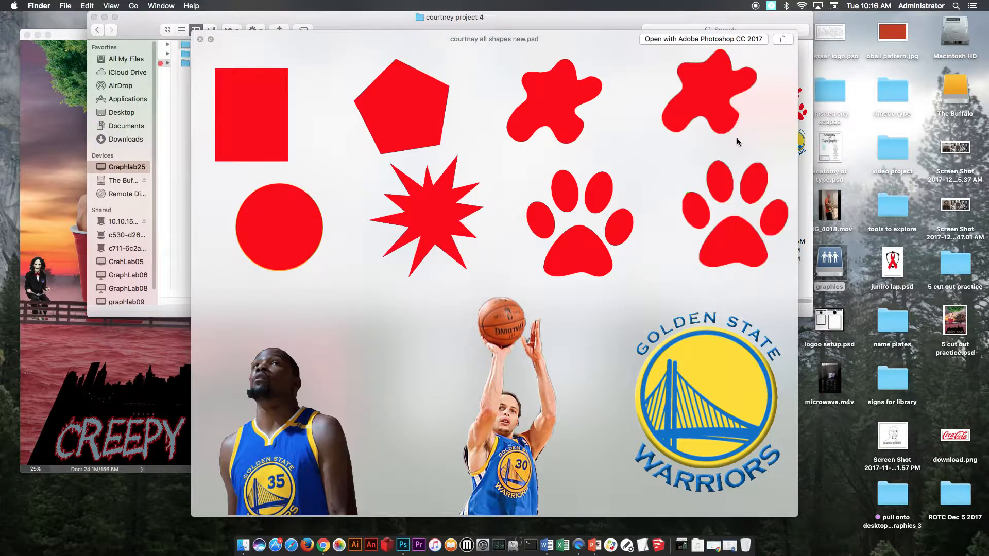
key(space)
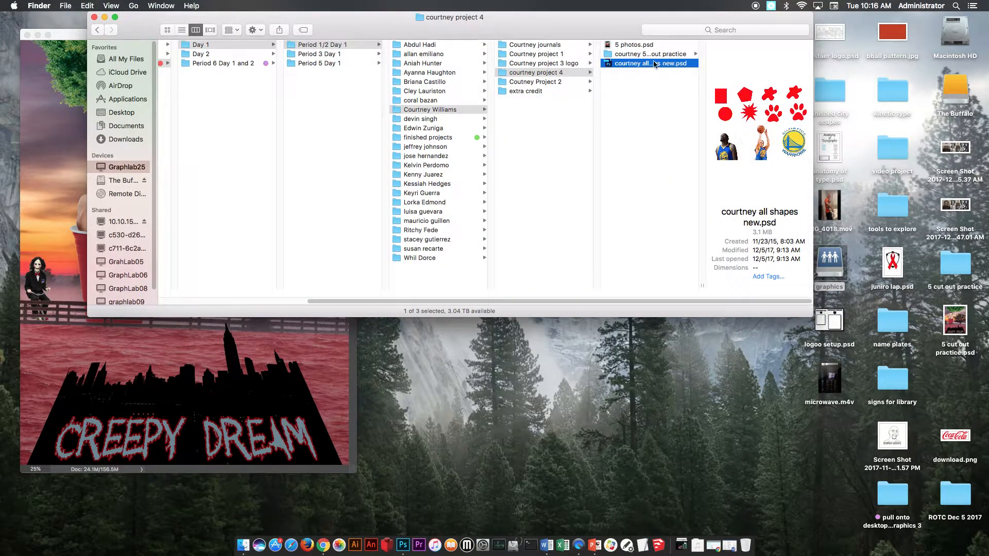
List the source images in the 5 cut out practice folder and compare them with the 5 cut out practice.psd composite
click(644, 56)
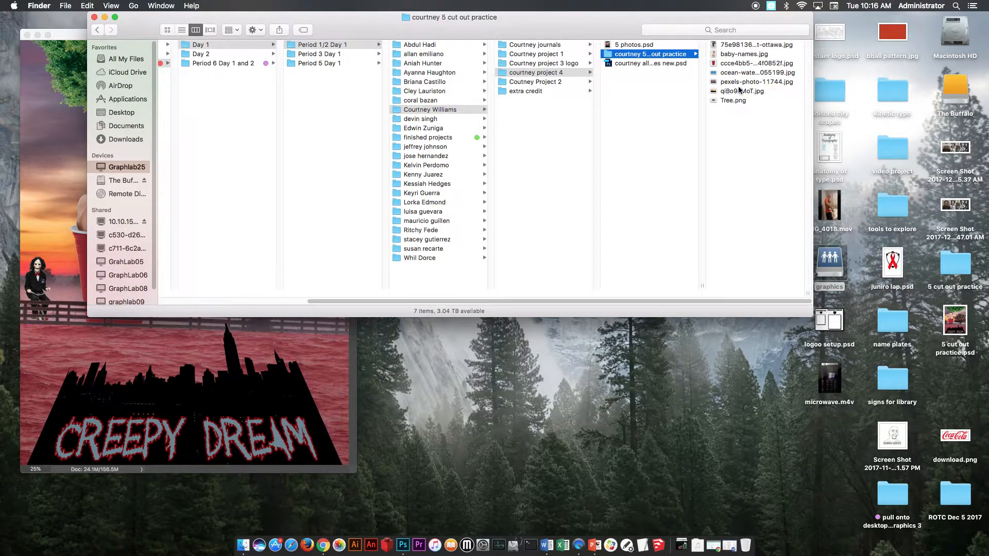
click(69, 41)
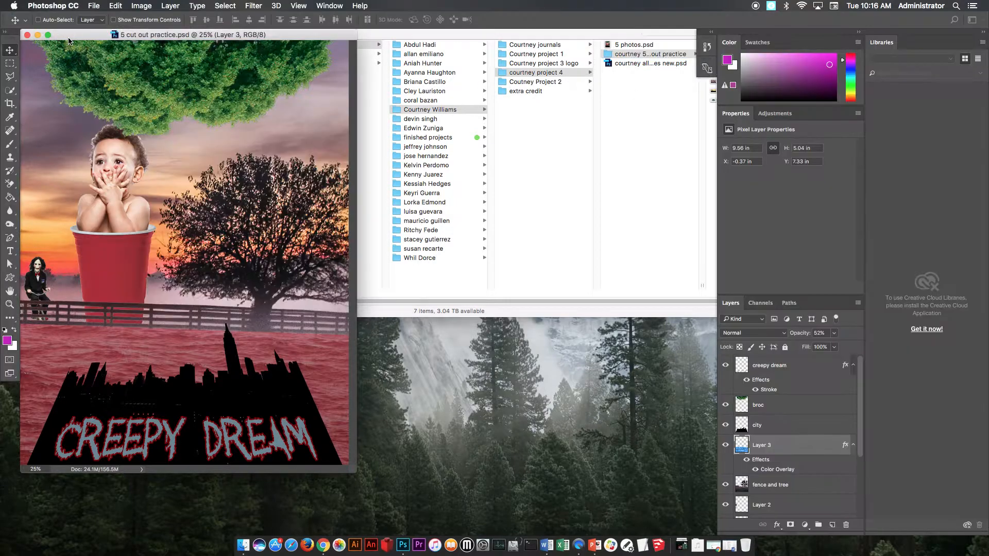
click(710, 101)
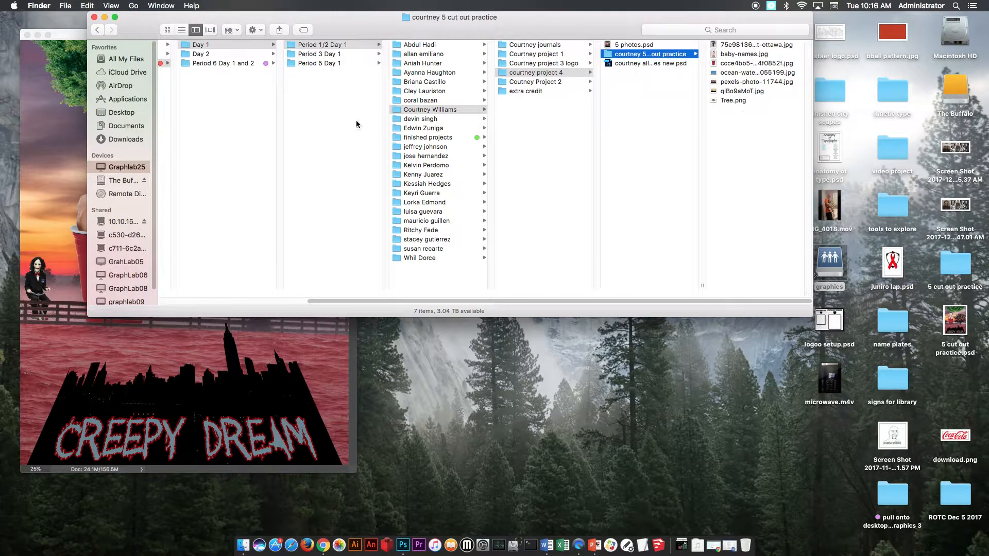
click(75, 41)
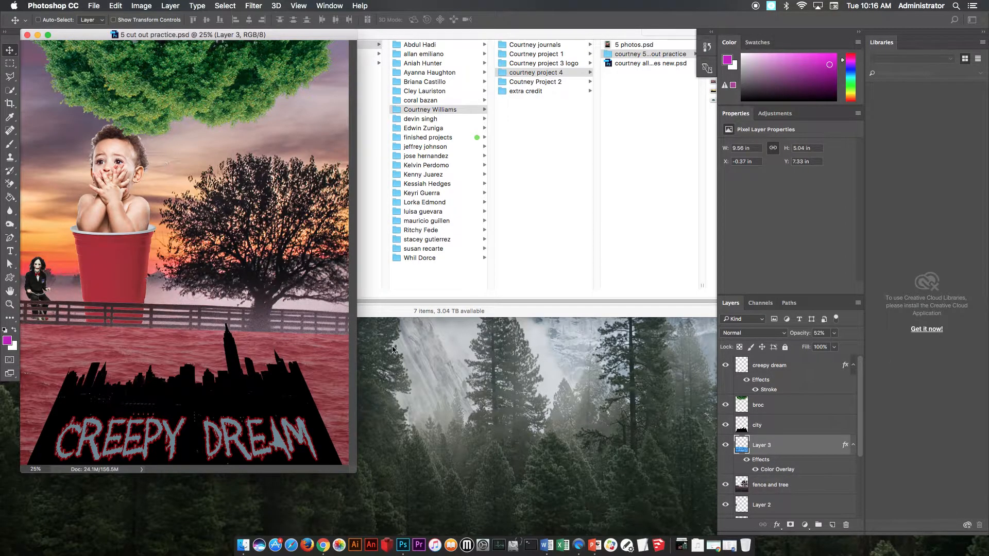
Switch to the surreal must haves document in Word and examine the required total number of images
click(546, 545)
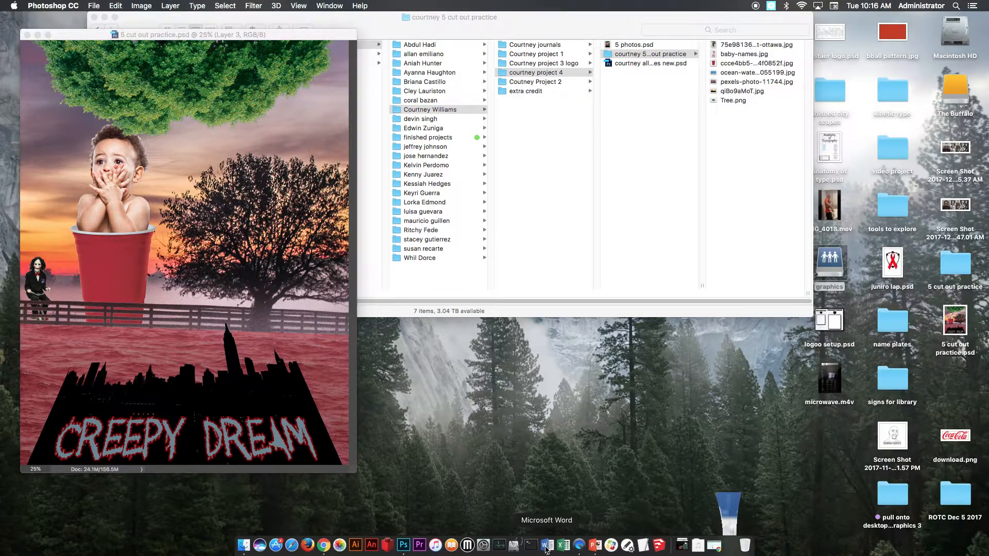
drag(646, 26, 514, 25)
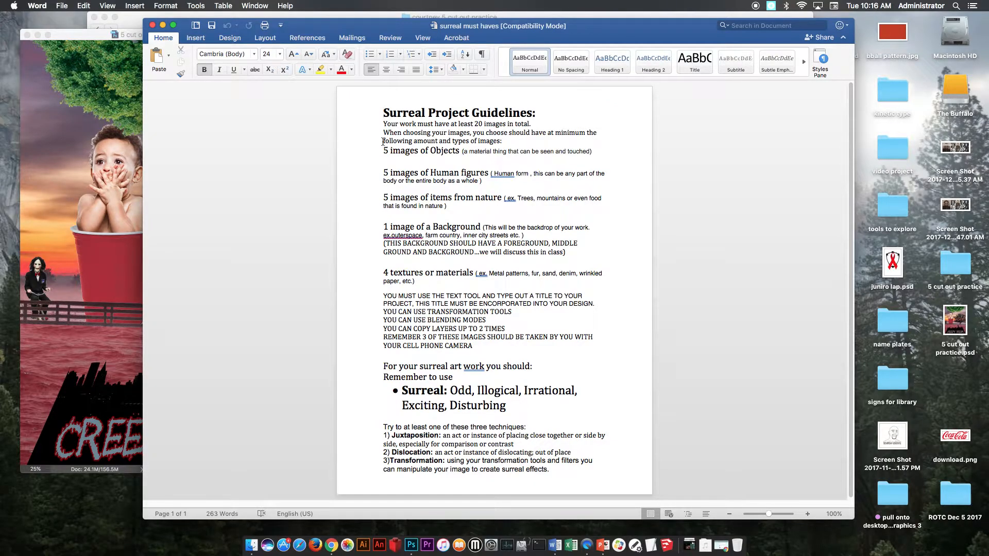
drag(386, 111, 473, 121)
click(473, 122)
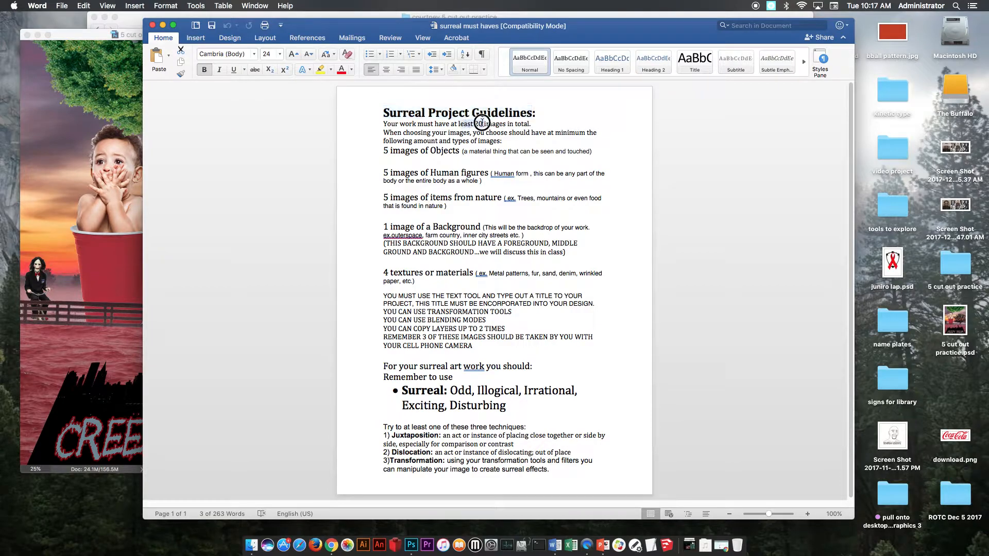
double_click(477, 124)
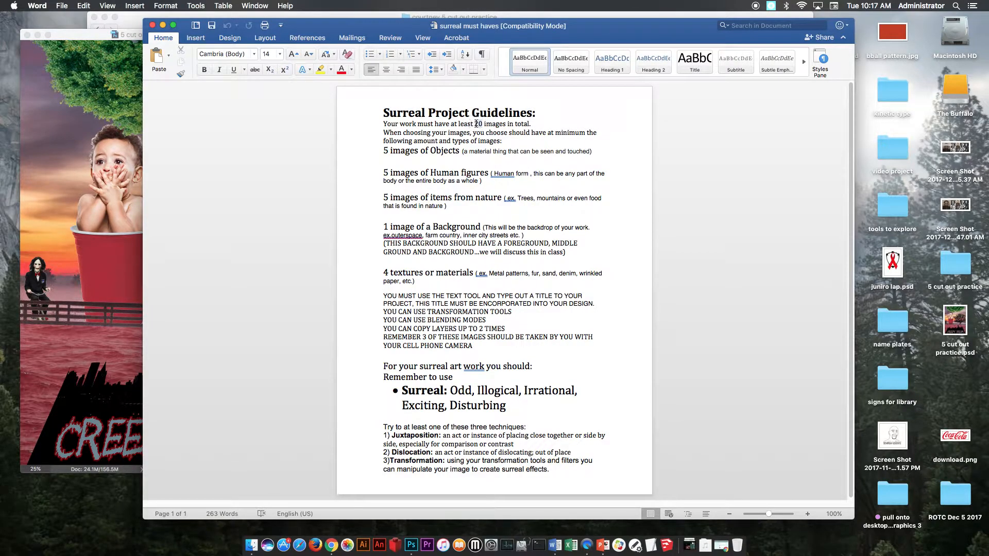
Review the guidelines' image categories: objects, human figures, items from nature, background, and textures or materials
drag(385, 151, 463, 151)
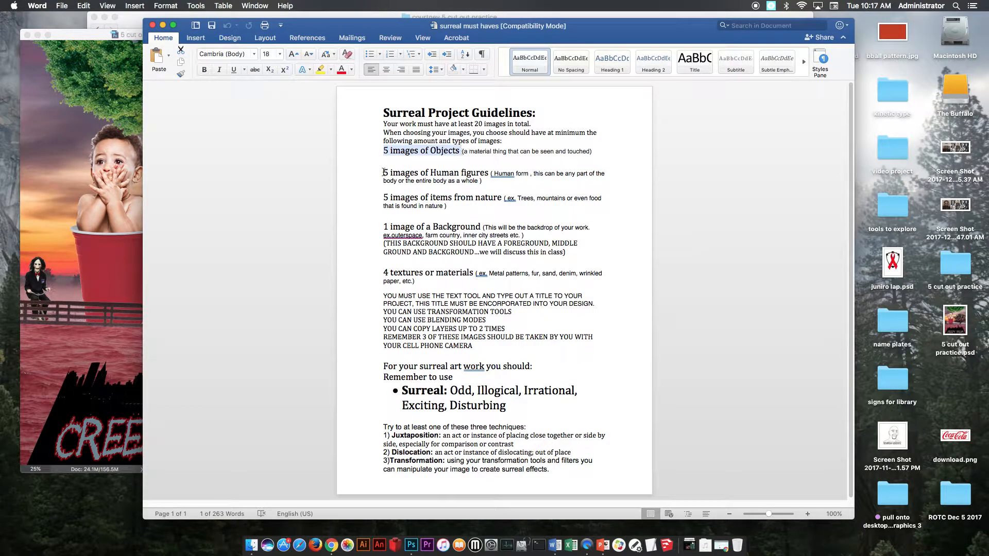
drag(384, 173, 483, 172)
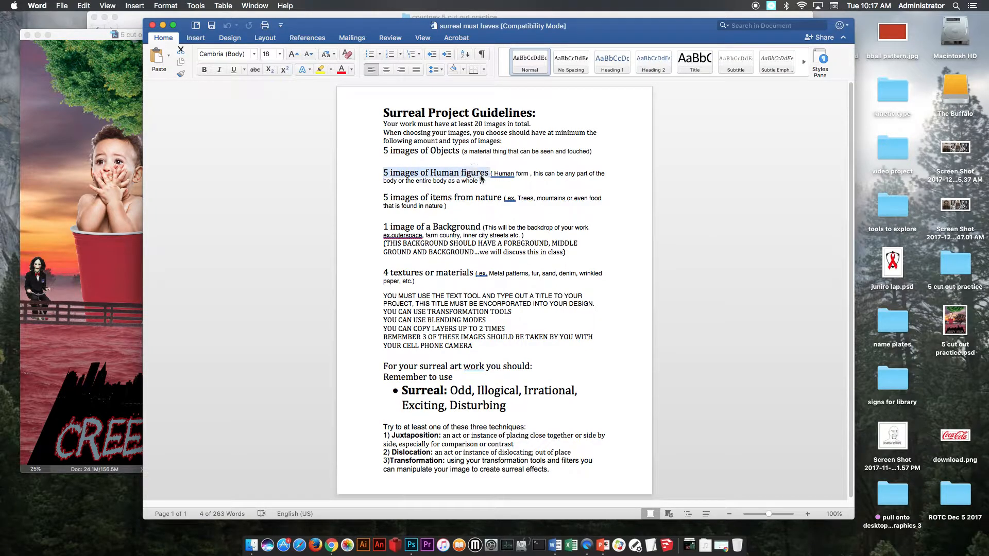
drag(382, 199, 499, 201)
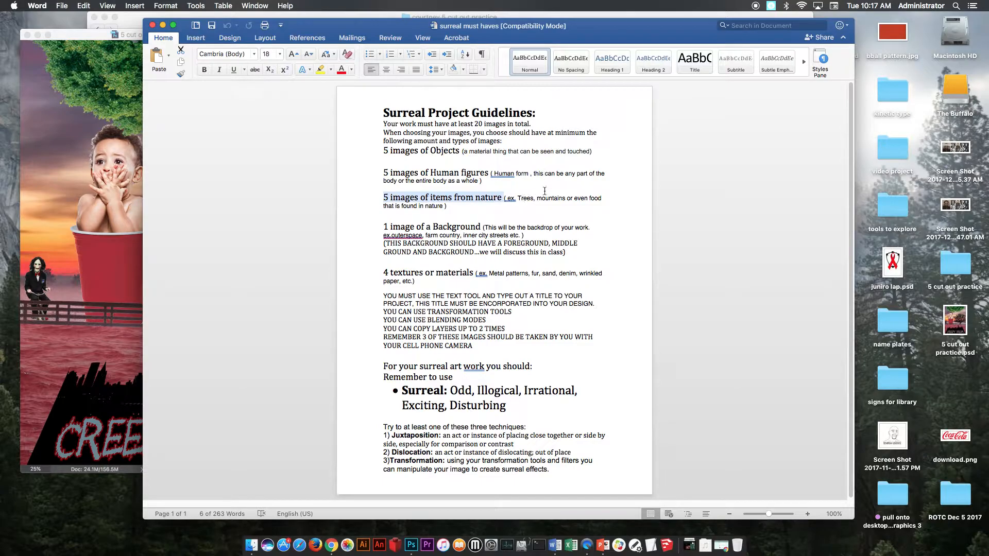
drag(386, 227, 474, 231)
drag(383, 272, 465, 272)
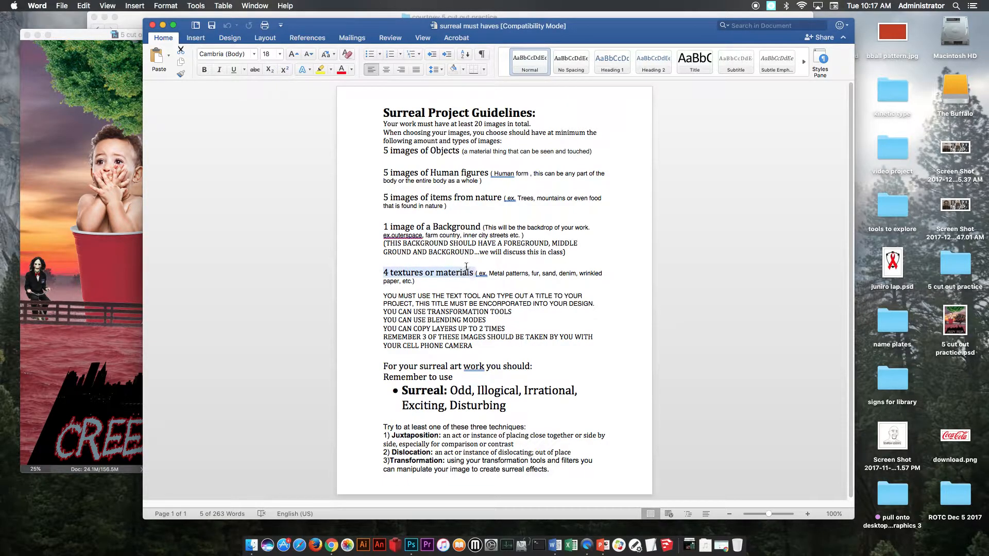
click(362, 244)
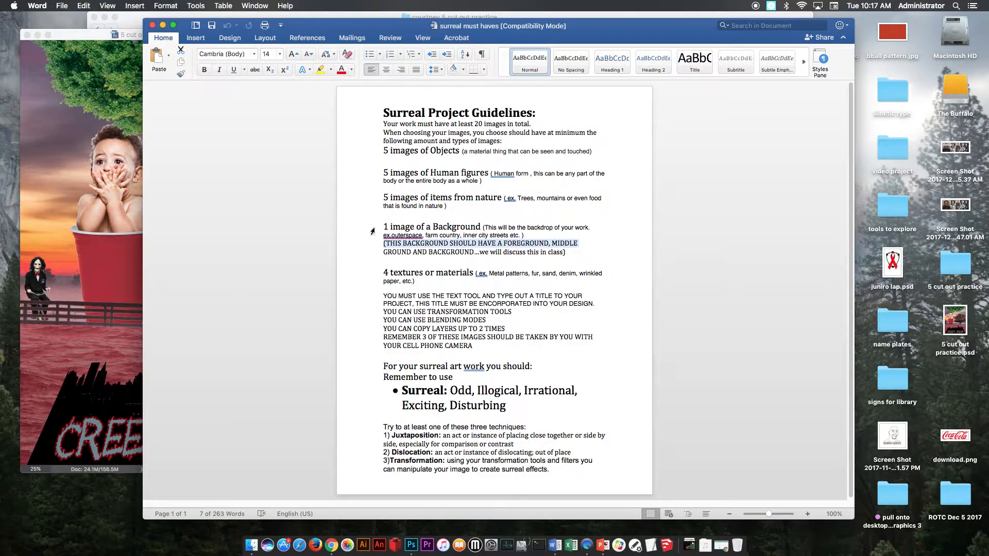
click(373, 228)
drag(386, 244, 570, 252)
click(344, 292)
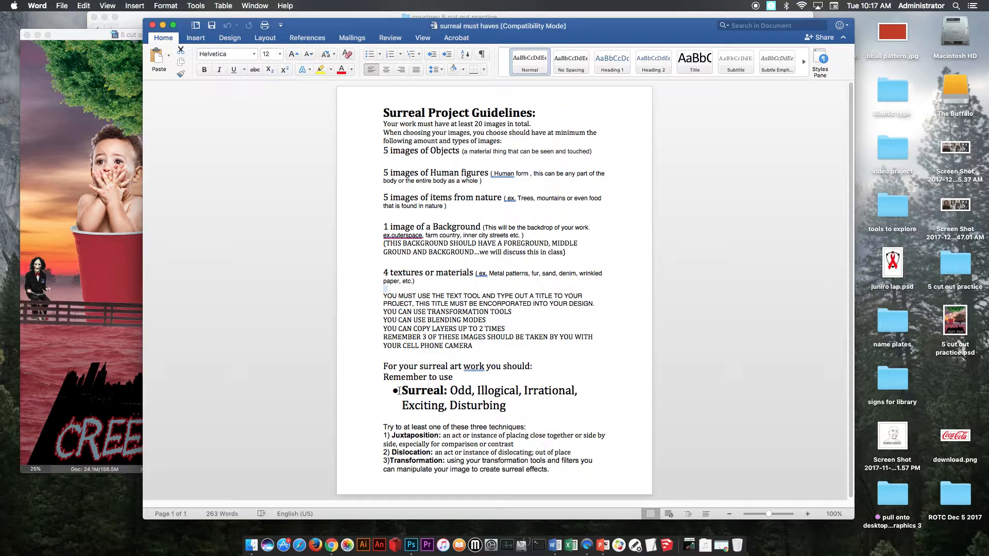
Review the guidelines' surreal definition and the three suggested techniques, and minimize the document
drag(400, 393, 523, 411)
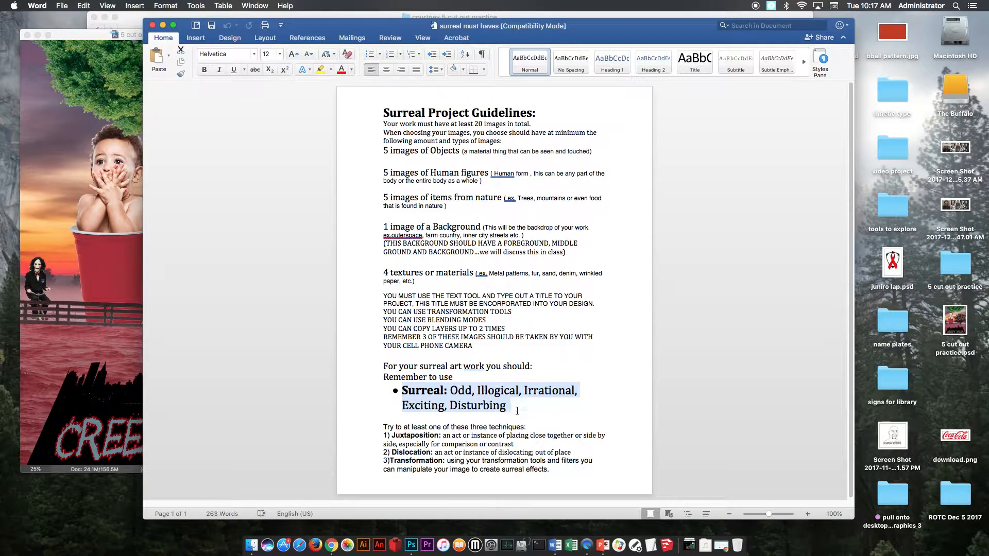
click(371, 432)
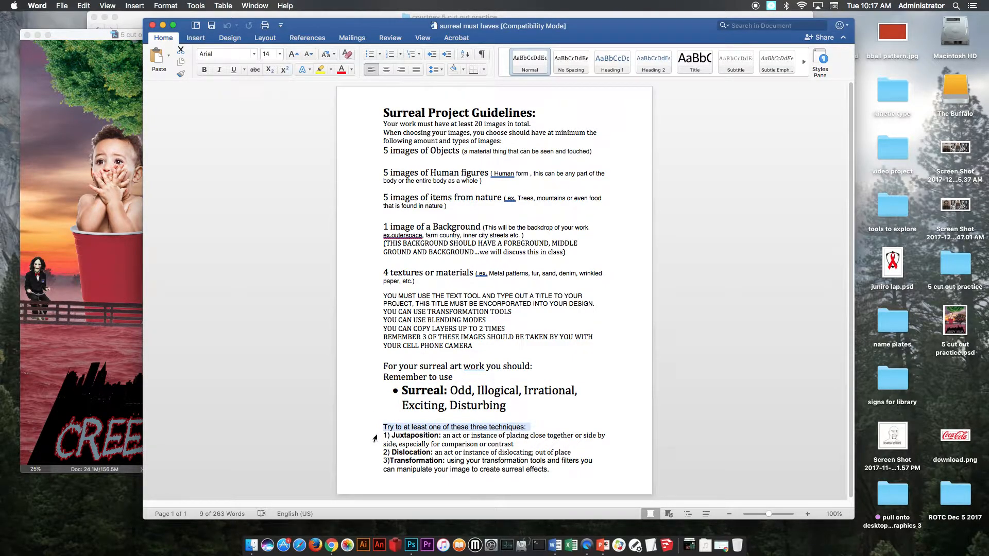
drag(380, 434, 444, 460)
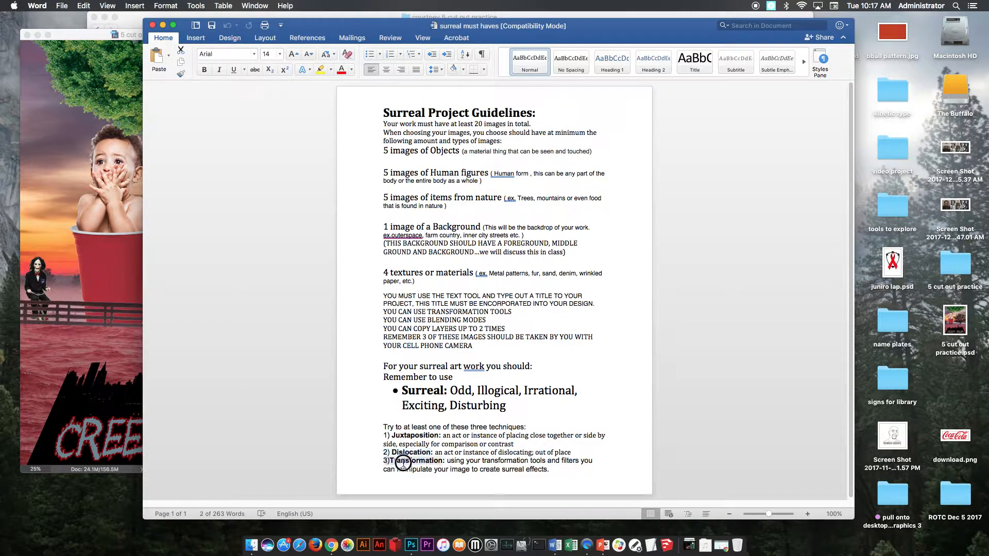
drag(366, 430, 554, 471)
click(162, 25)
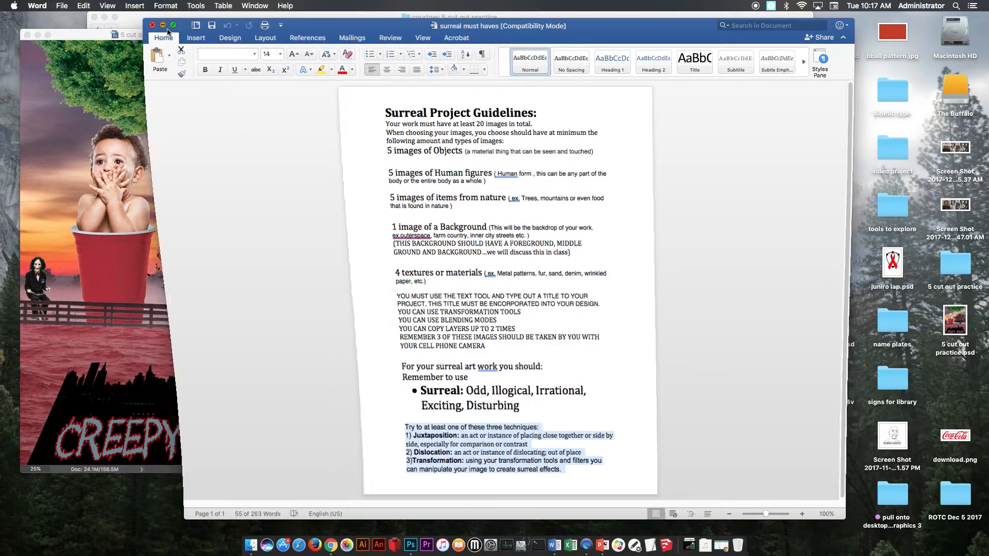
Switch to Photoshop, create a Letter print document of 8.5 x 11 in at 300 ppi, and place its window beside the composite
click(403, 545)
click(98, 5)
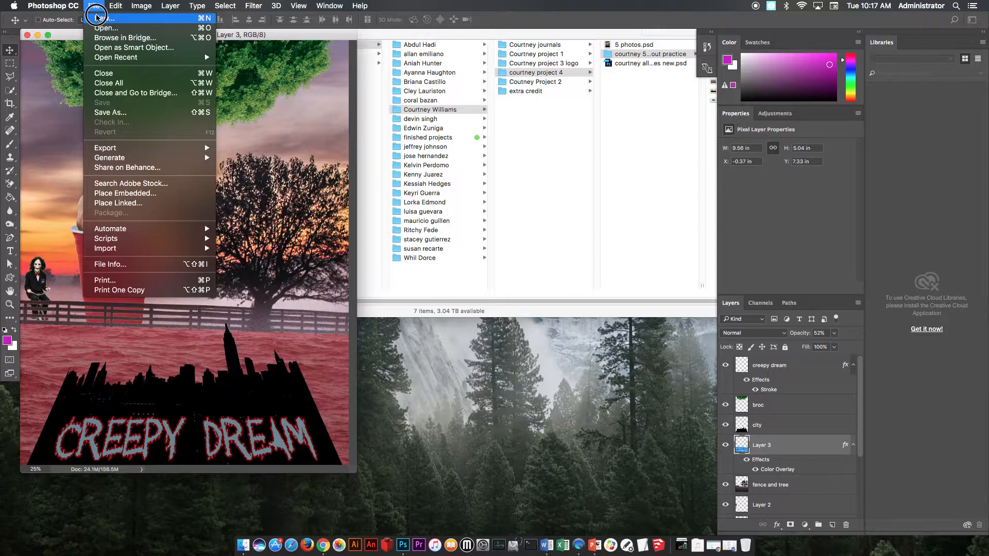
click(96, 17)
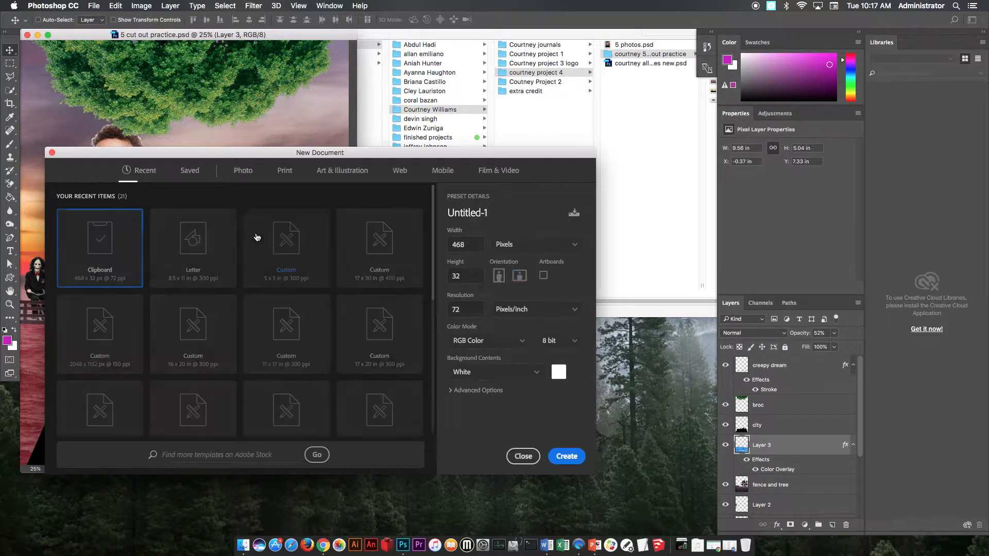
click(284, 172)
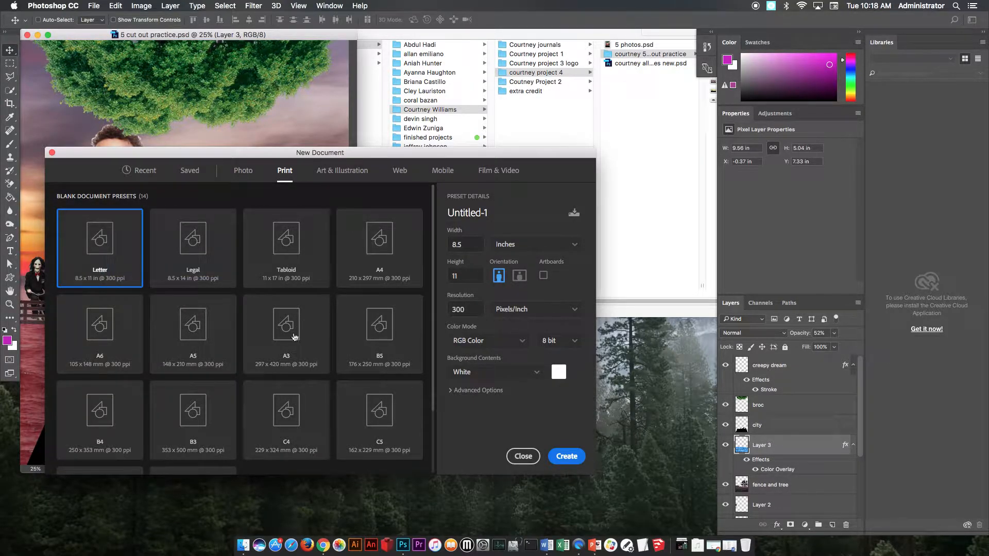
click(567, 456)
drag(193, 51, 437, 67)
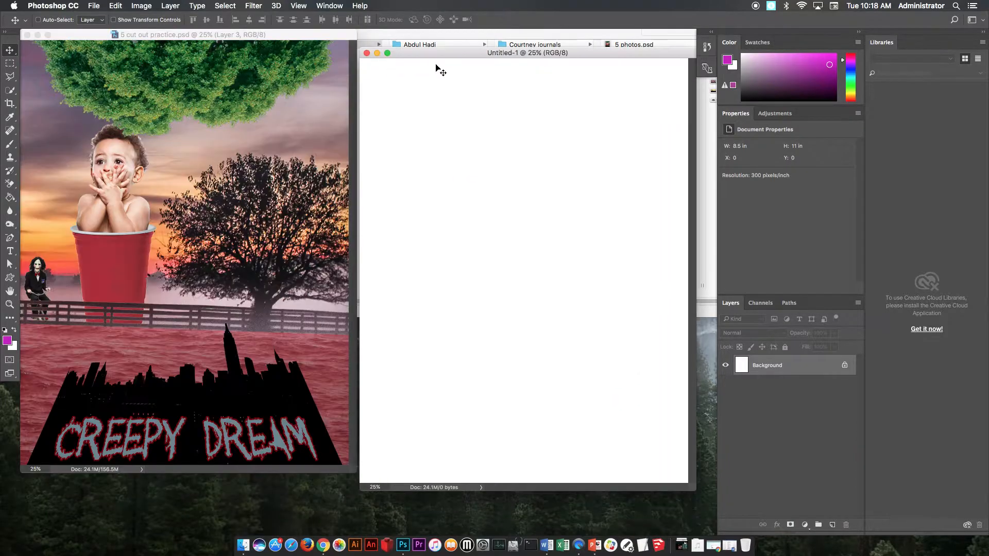
Open pexels-photo-11744.jpg from the 5 cut out practice folder in Adobe Photoshop CC 2017
click(481, 41)
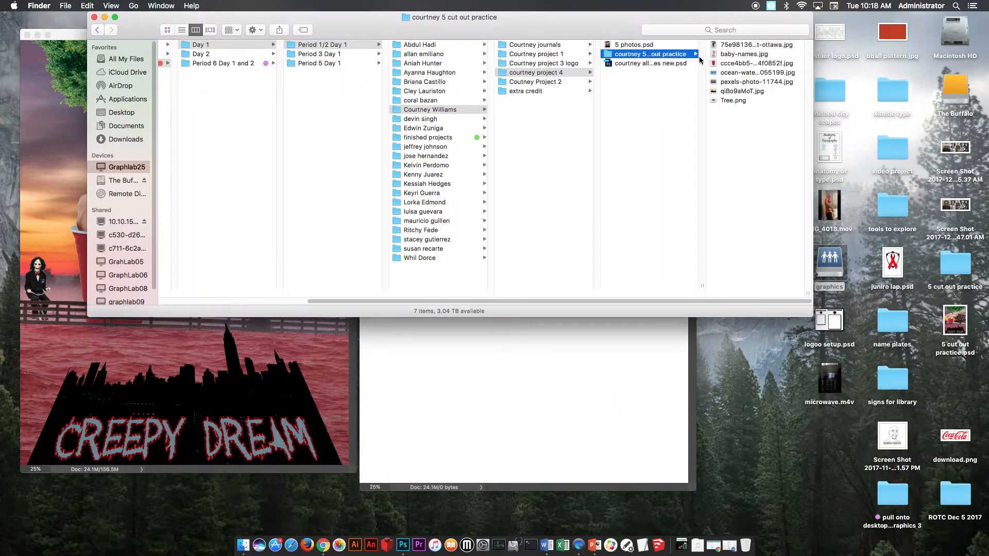
click(733, 82)
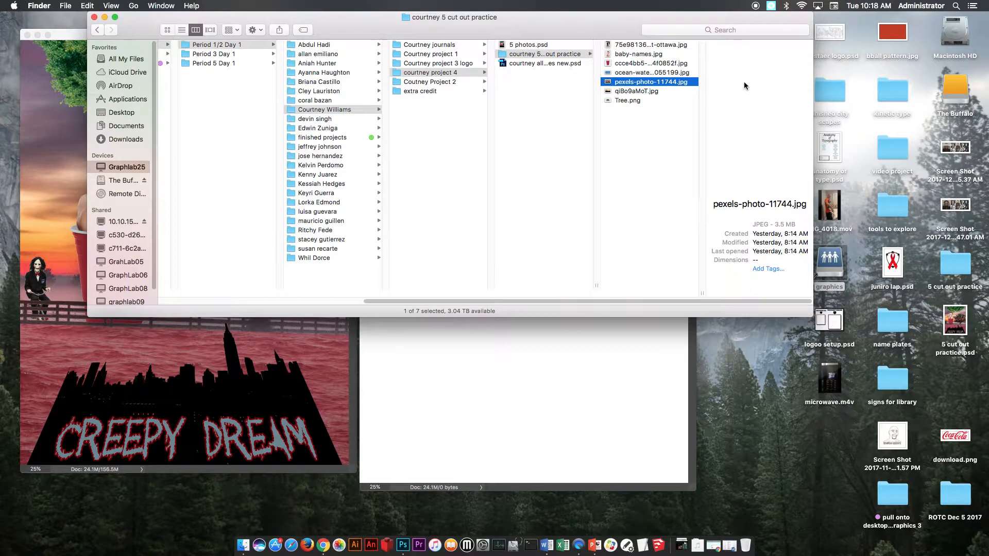
right_click(659, 82)
mouse_move(732, 97)
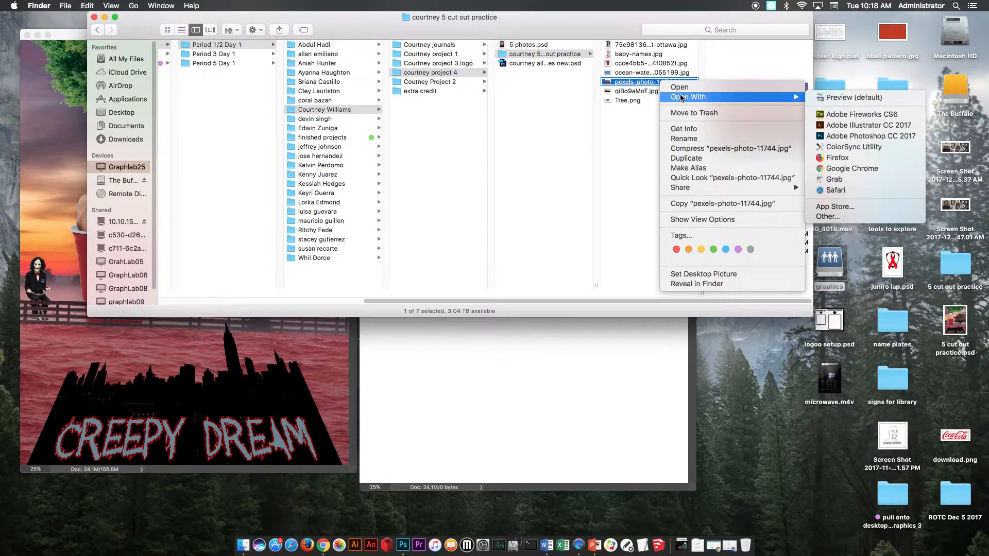
click(899, 135)
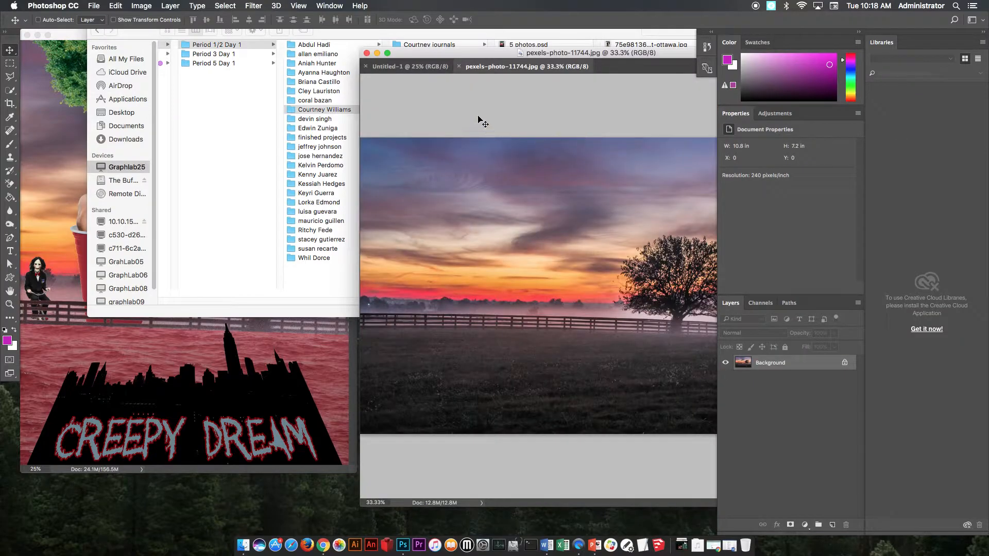
Float the sunset photo in its own window and copy it with the Move tool into the middle of the blank Letter document
drag(506, 70, 85, 191)
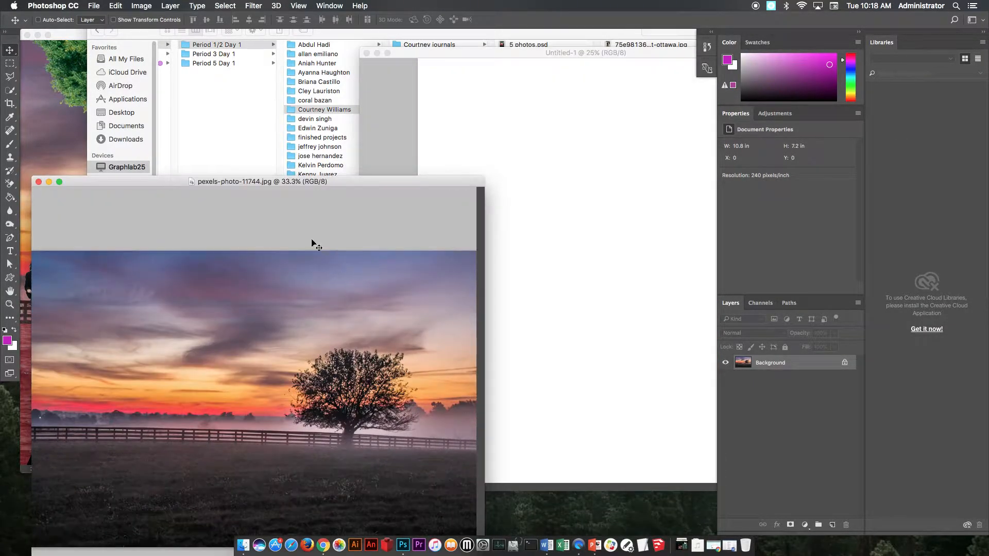
drag(5, 50, 60, 52)
drag(239, 361, 568, 240)
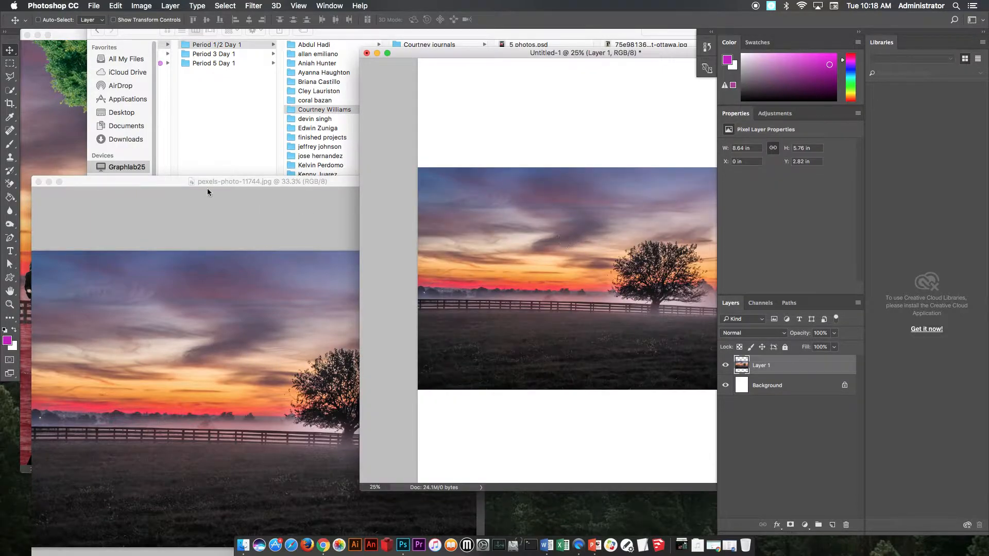
Close the source sunset photo and arrange the new document beside the 5 cut out practice.psd composite, with the composite in front
click(240, 180)
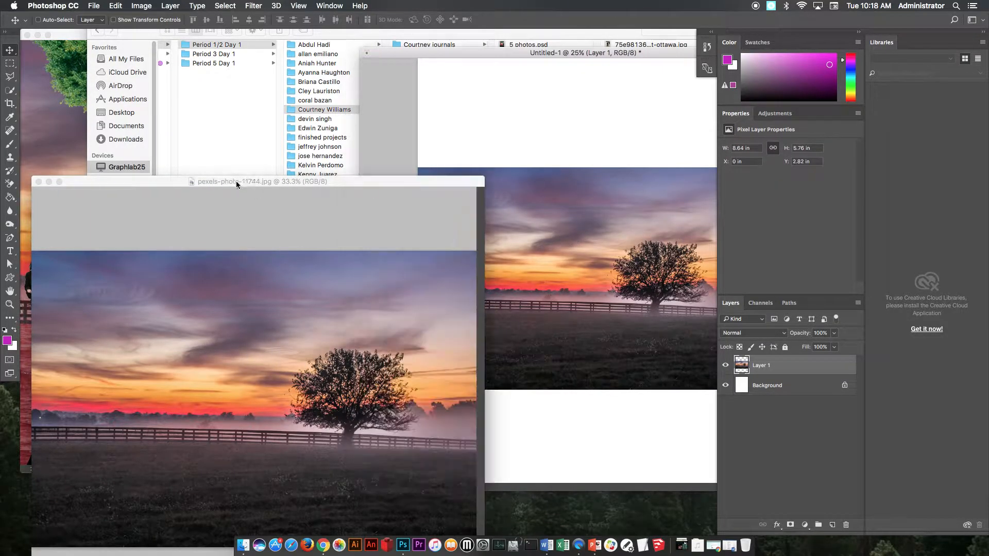
click(38, 182)
drag(448, 51, 314, 59)
click(72, 53)
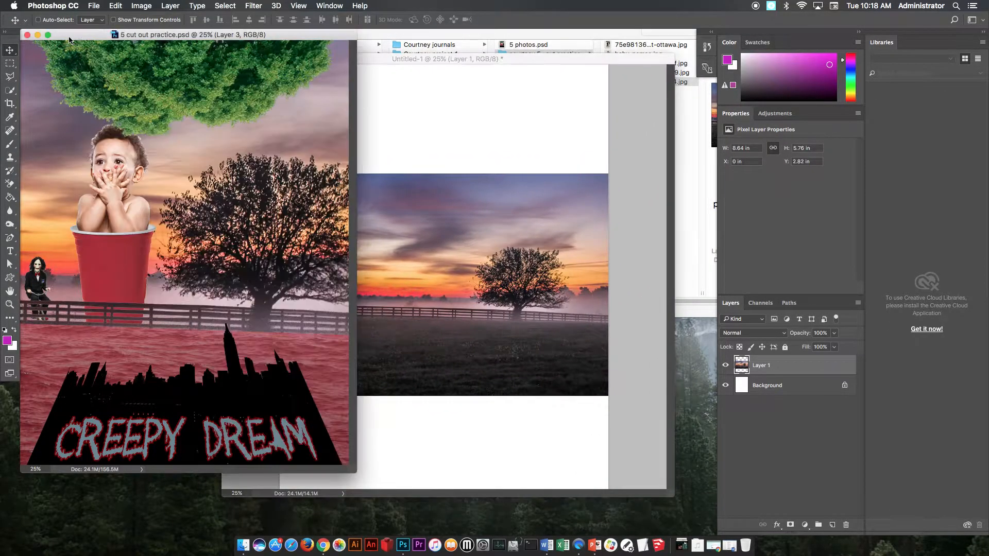
Reduce the 5 cut out practice.psd composite to 8.33% and shrink its window to a small reference thumbnail
key(super+minus)
key(super+minus)
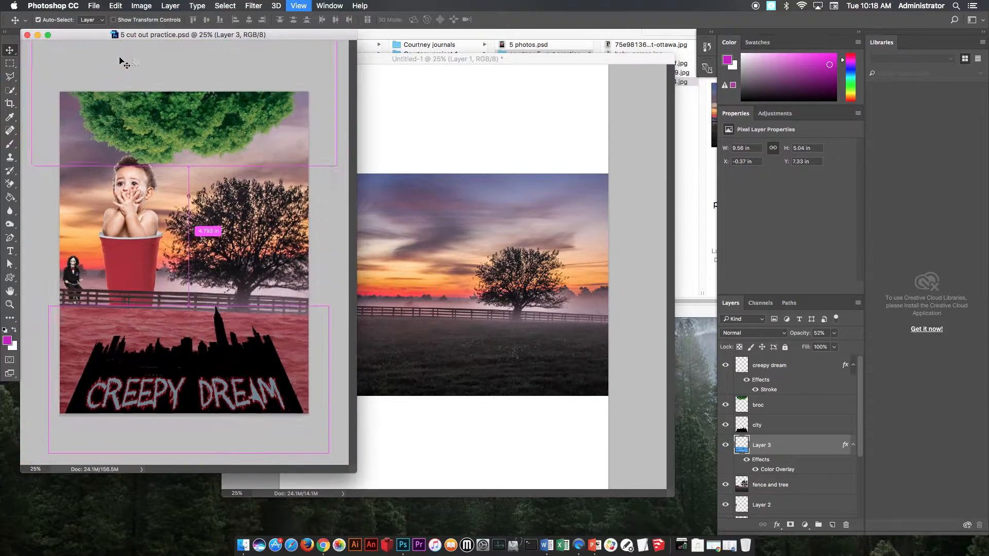
key(super+minus)
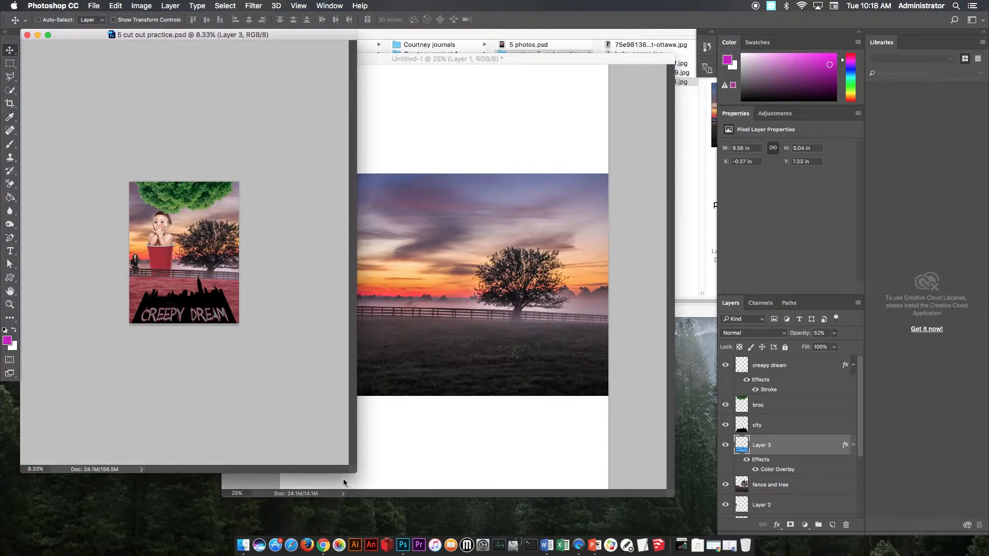
drag(350, 470, 154, 206)
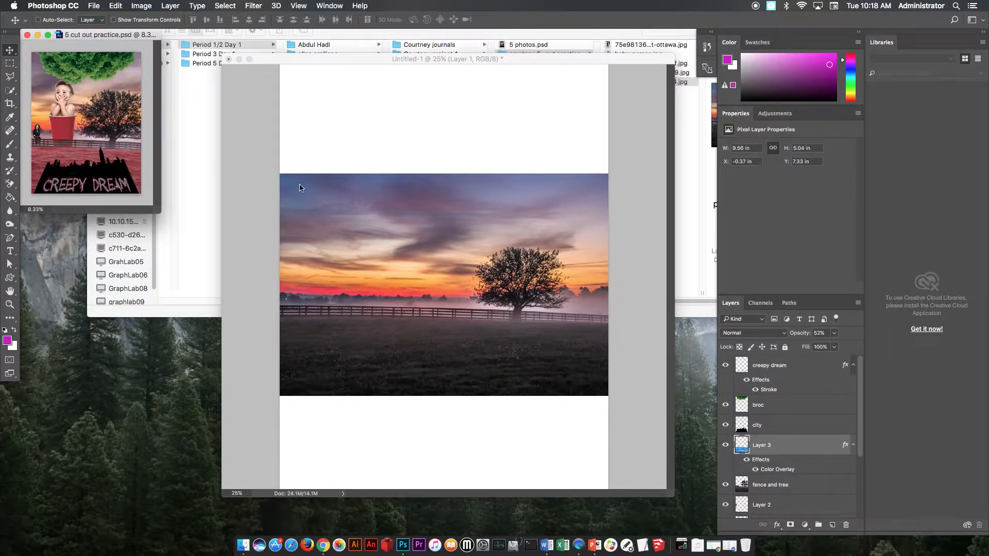
Bring the untitled Letter document to the front, float the Layers panel beside it and make the panel taller
click(400, 103)
drag(731, 305, 641, 105)
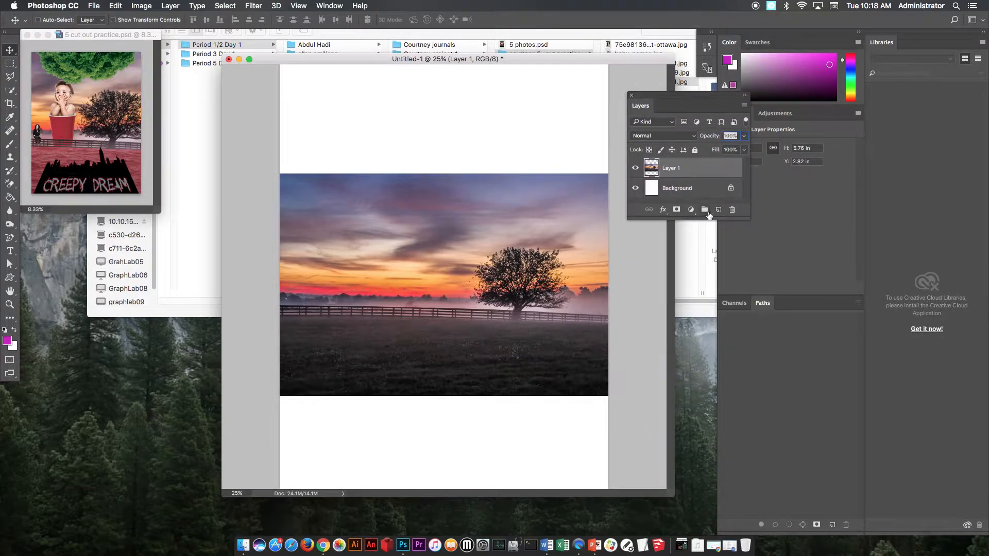
drag(706, 220, 706, 381)
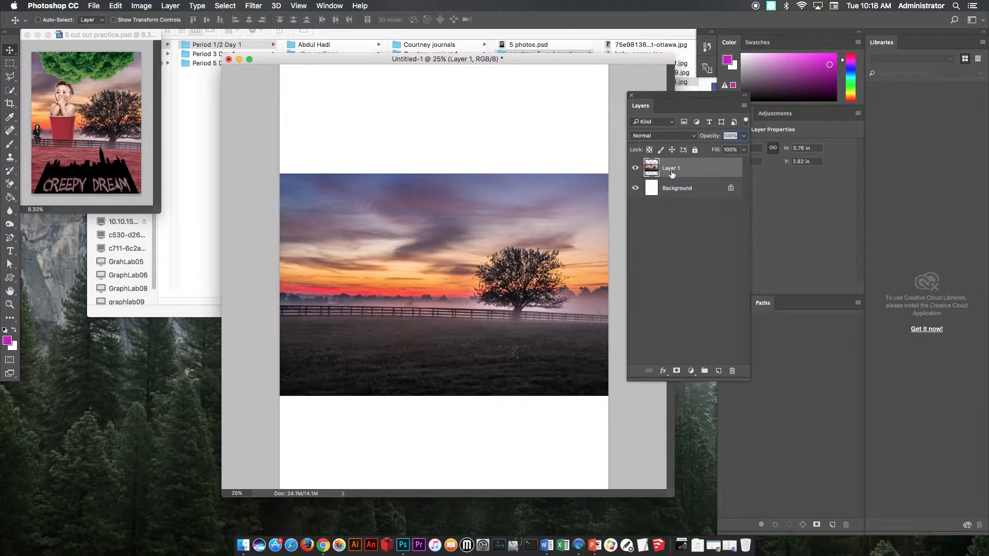
Rename the sunset photo's layer as background 2
click(671, 171)
double_click(671, 170)
text(background)
key(Return)
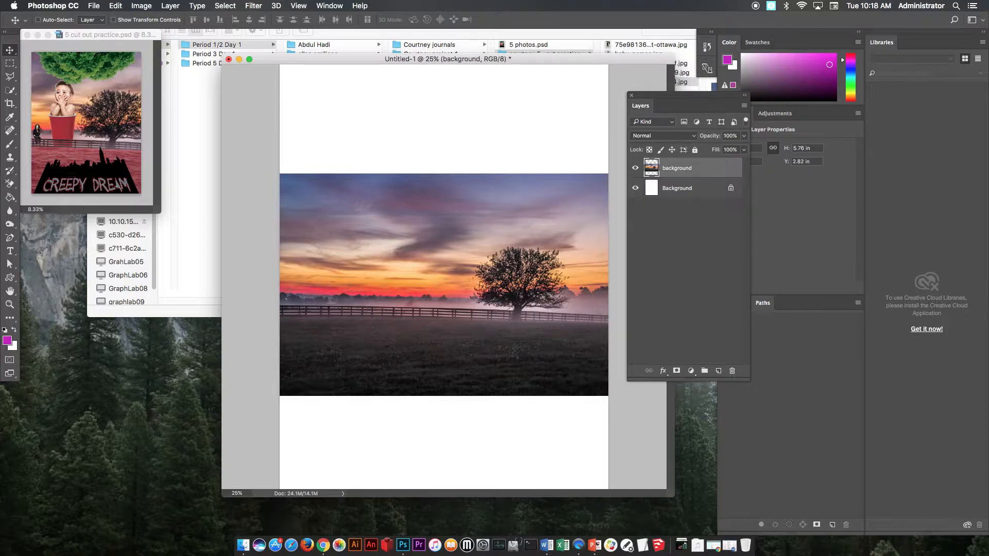
double_click(694, 169)
key(Return)
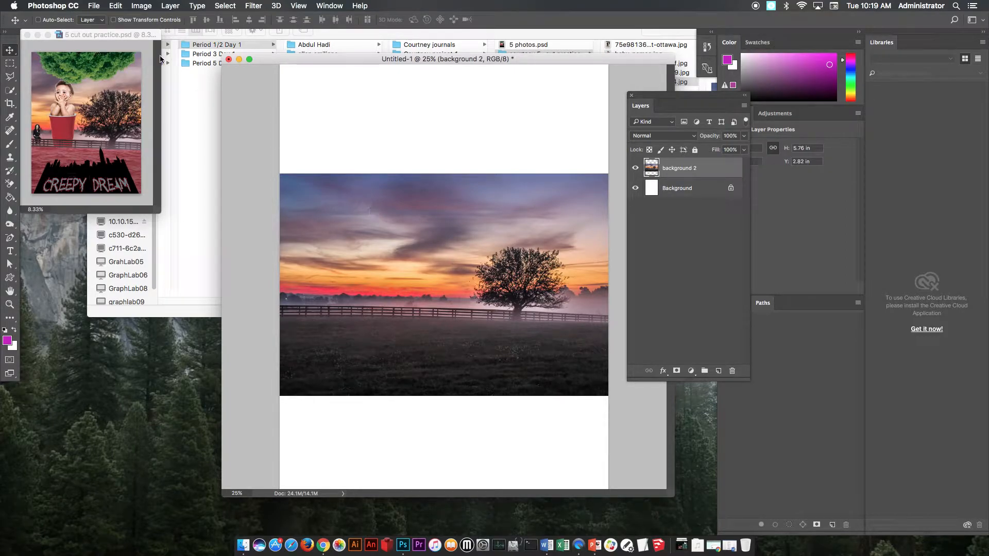
Use Free Transform to enlarge the background 2 photo to about 205% so it covers the whole page
click(113, 5)
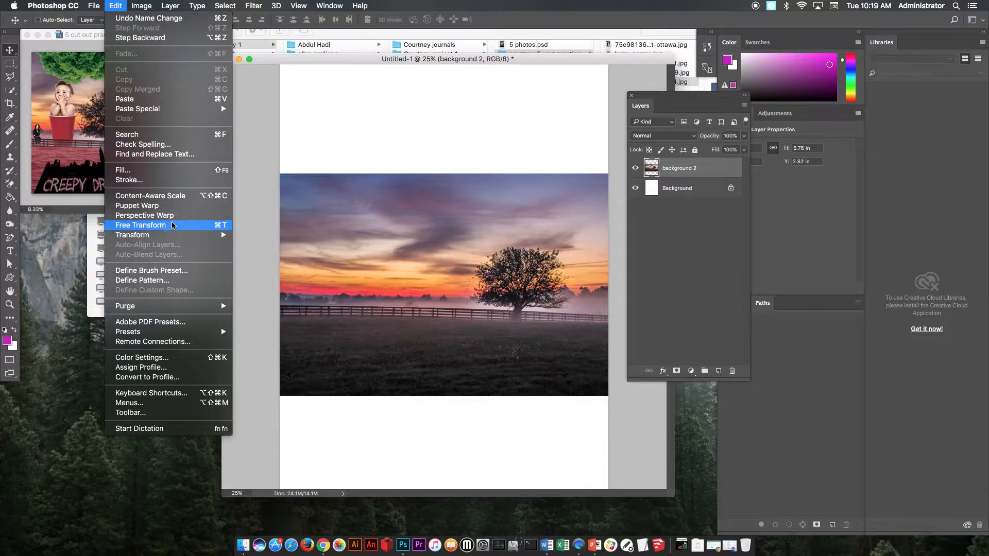
click(172, 225)
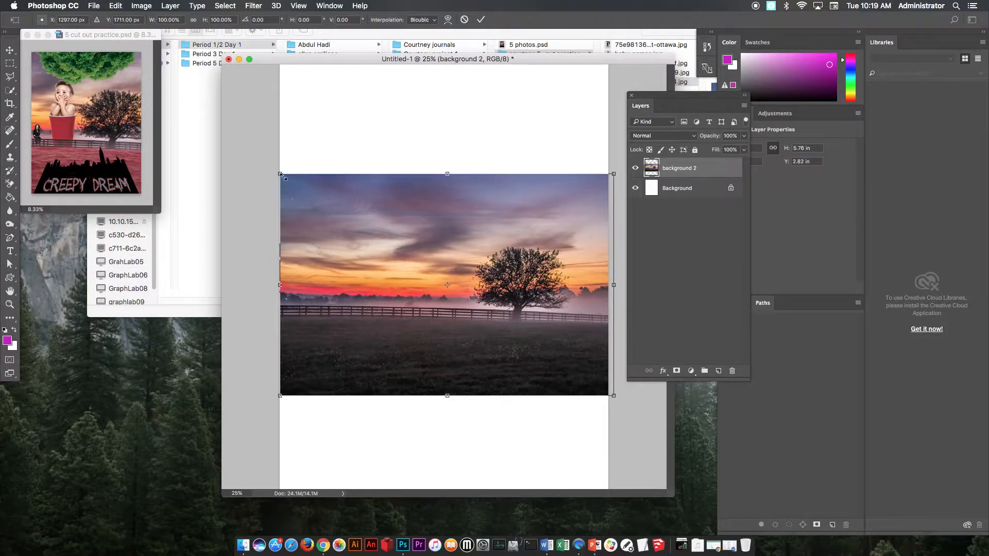
drag(281, 175, 87, 68)
drag(477, 213, 429, 191)
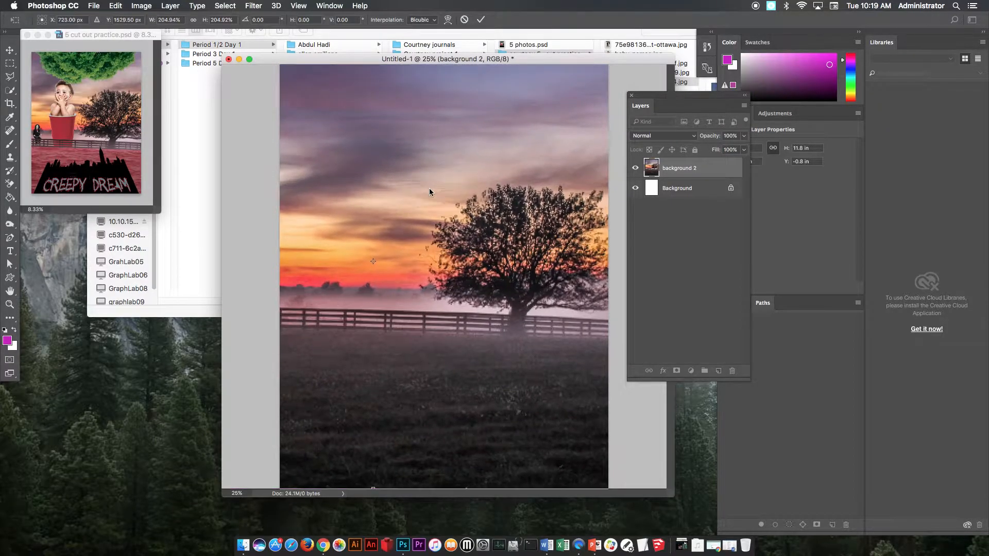
Enlarge the sunset photo further to about 13.26 in high, reposition it with the tree inside the page, and apply the transform
key(super+minus)
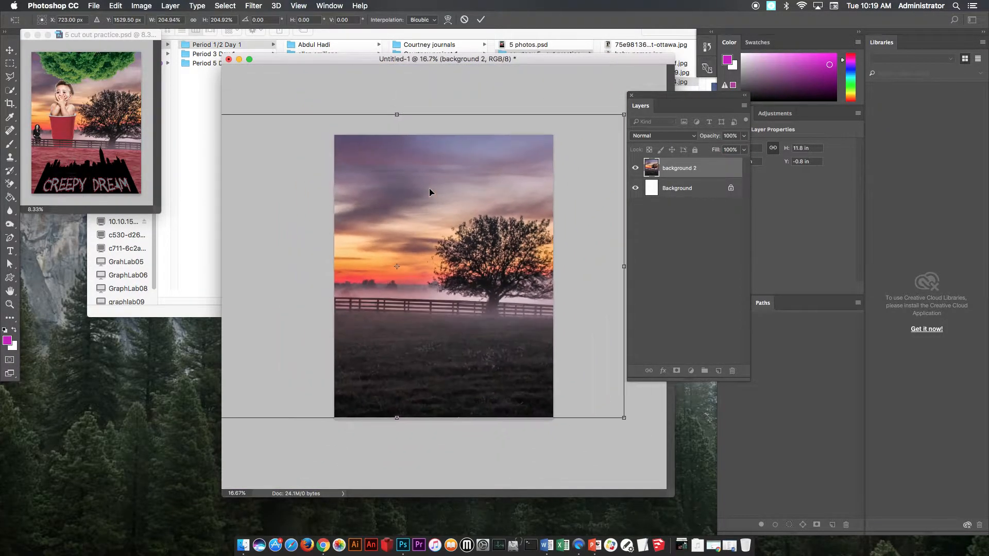
drag(598, 62, 547, 66)
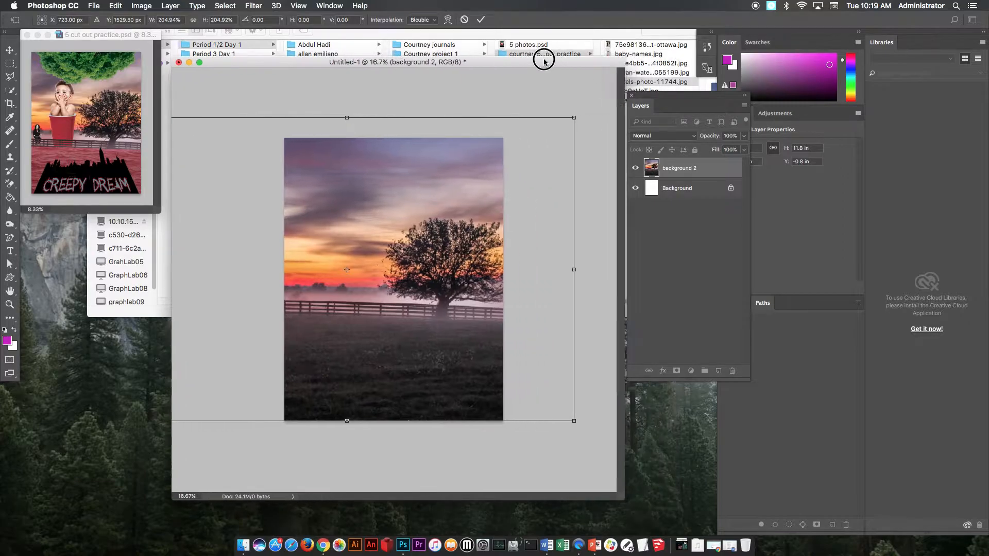
drag(572, 117, 585, 107)
drag(609, 86, 627, 79)
drag(473, 234, 448, 239)
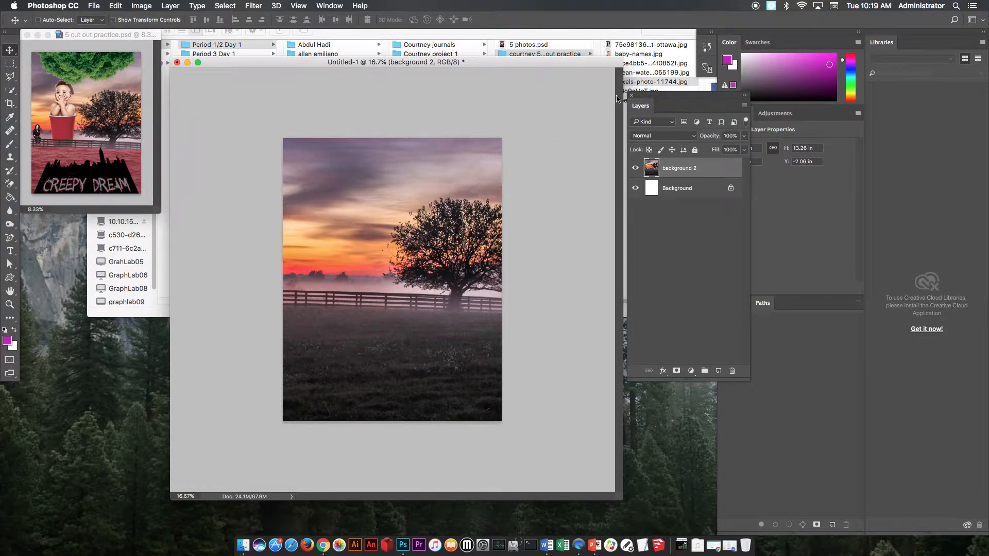
Open Tree.png from the 5 cut out practice folder in Photoshop
click(622, 33)
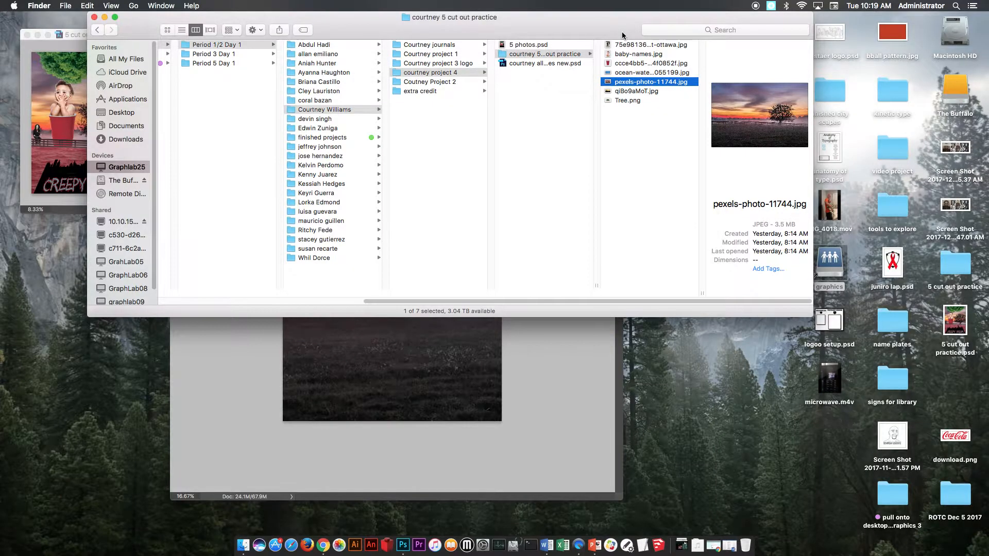
click(636, 100)
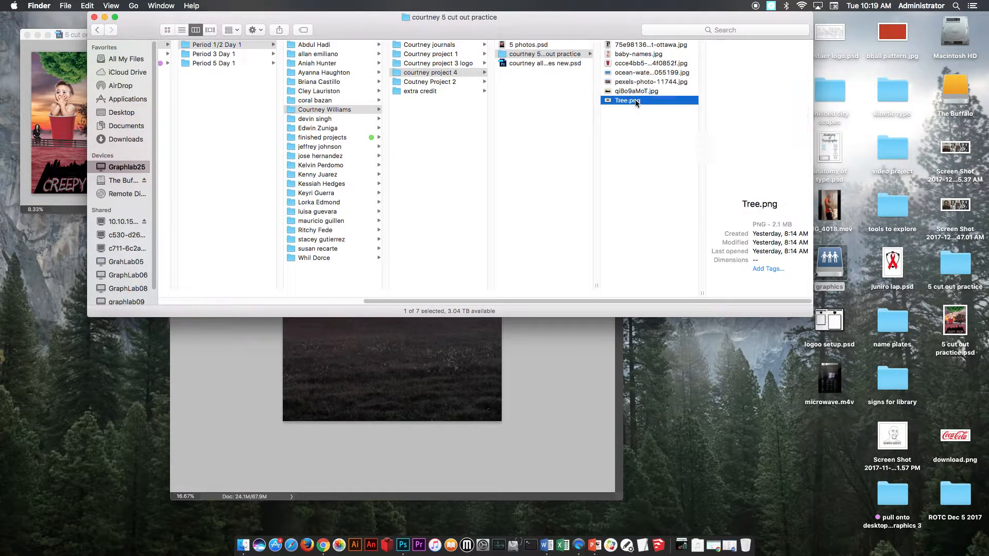
right_click(632, 101)
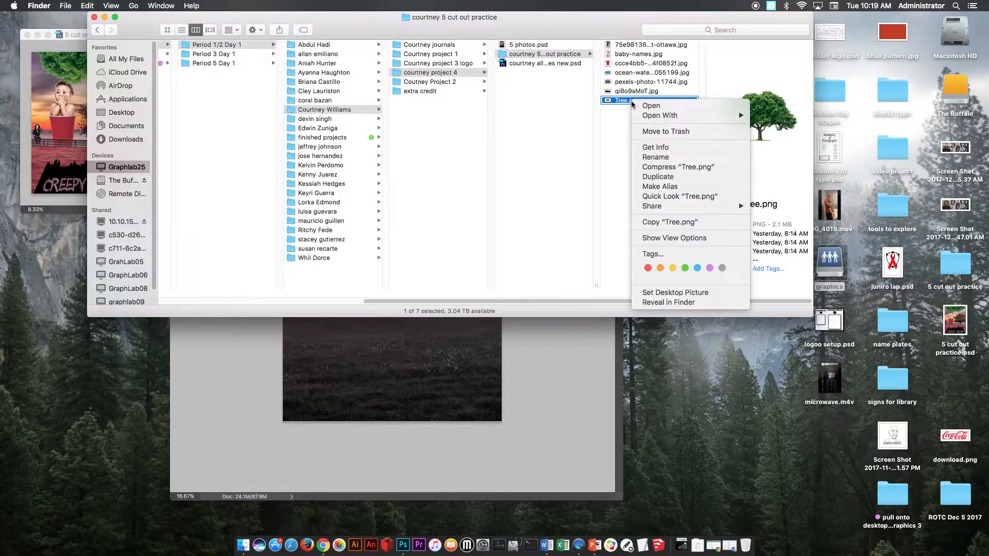
mouse_move(663, 117)
click(788, 154)
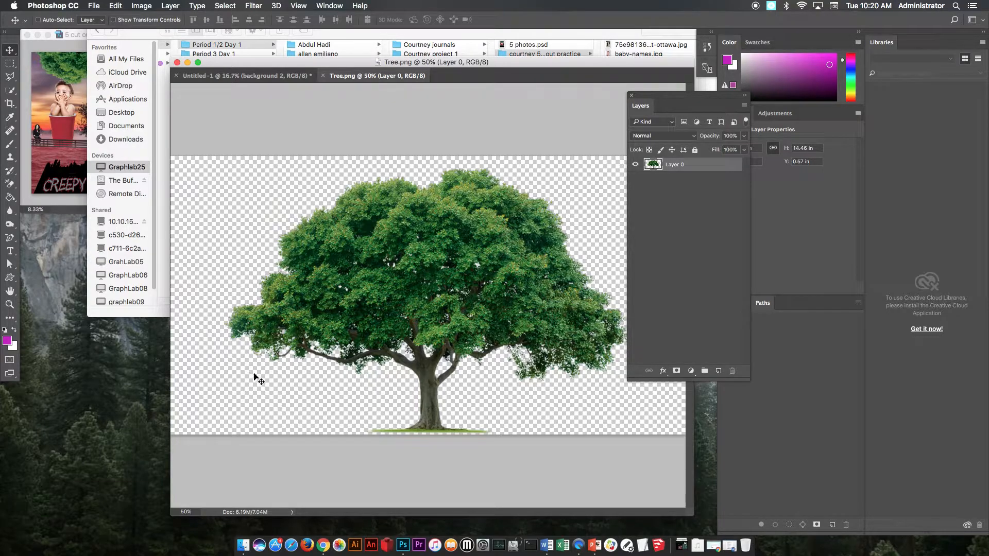
Float Tree.png in its own window, copy the green tree into the upper sky of the sunset document, and close Tree.png
drag(352, 79, 118, 229)
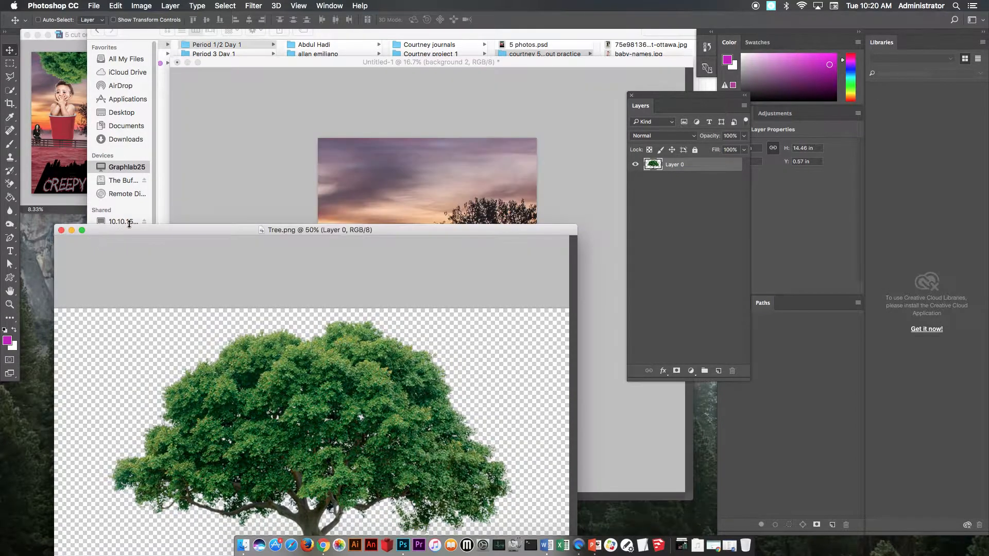
click(548, 544)
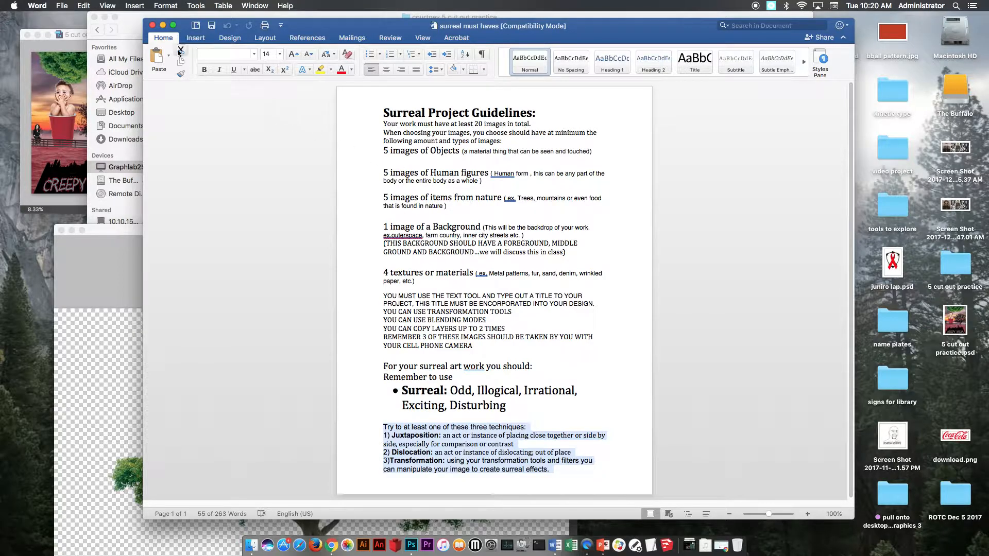
click(163, 26)
drag(223, 230, 490, 211)
drag(531, 345, 403, 193)
click(494, 502)
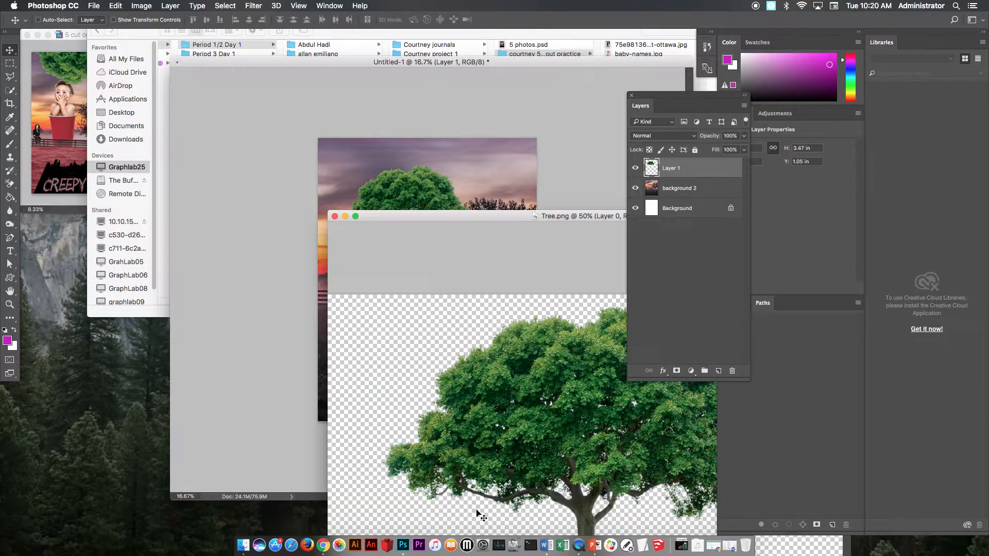
click(334, 217)
drag(411, 206, 435, 194)
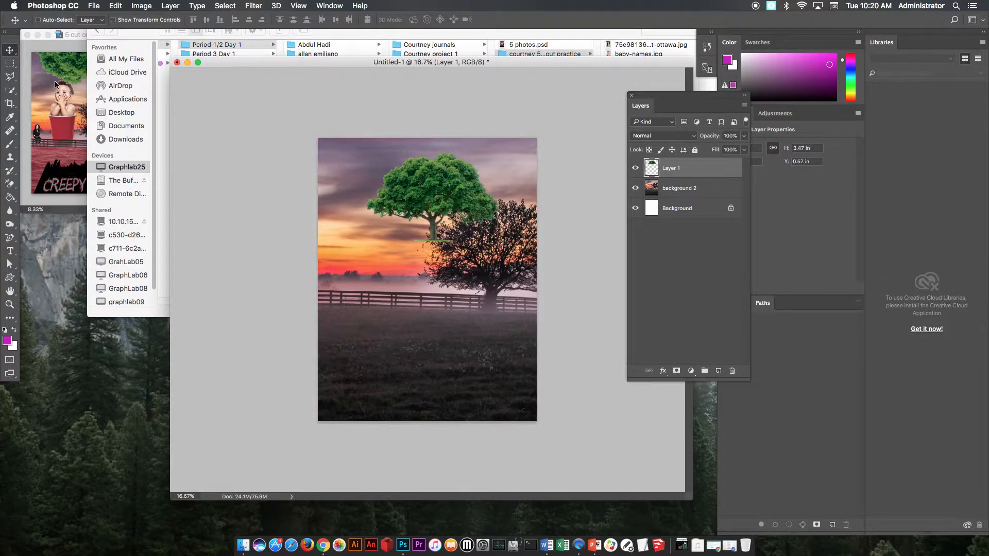
Check the reference composite and rotate the green tree layer 180° with Free Transform
click(55, 84)
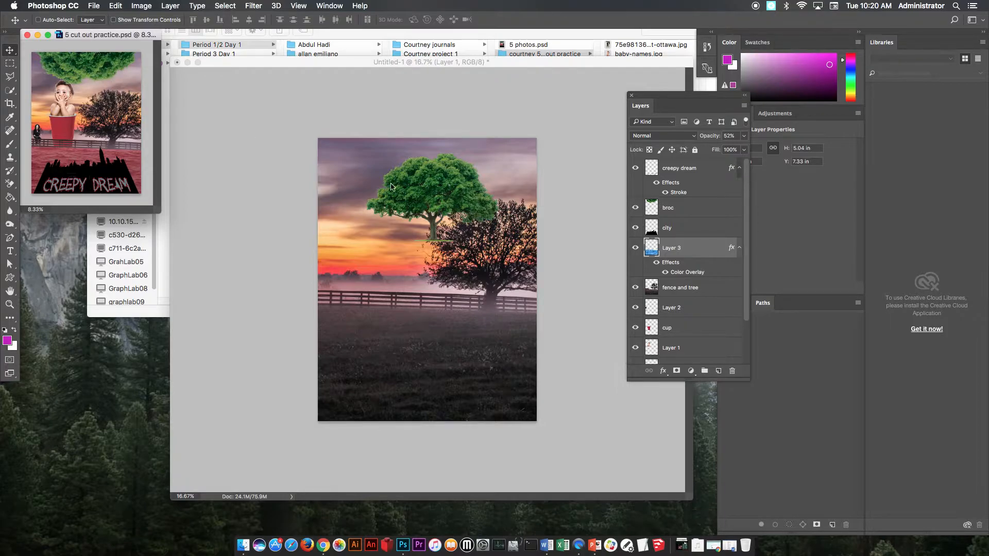
click(367, 178)
drag(430, 178, 424, 174)
key(super+t)
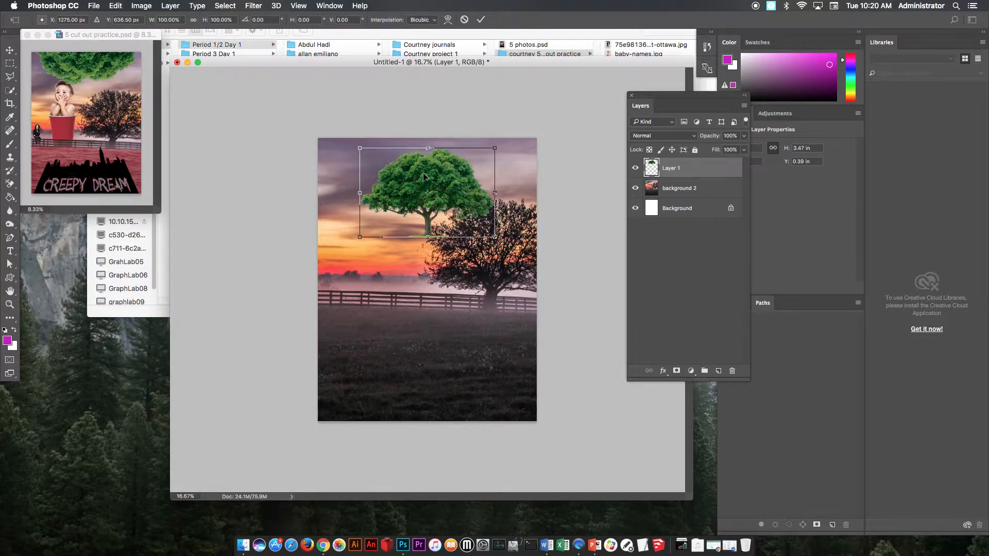
right_click(426, 173)
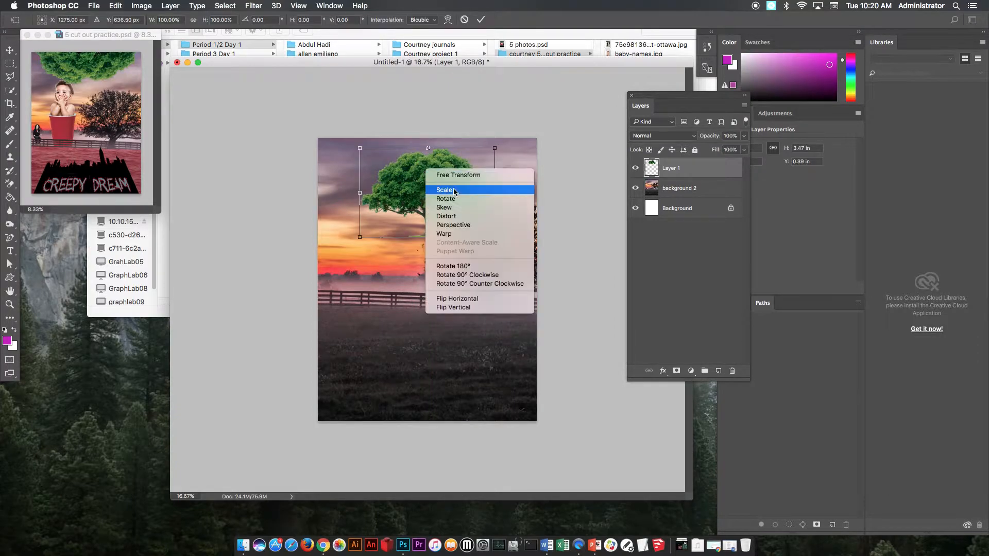
click(479, 266)
Move the inverted tree to the page's top edge, enlarge it to about 5.57 in high, and apply the transform
drag(452, 205, 444, 148)
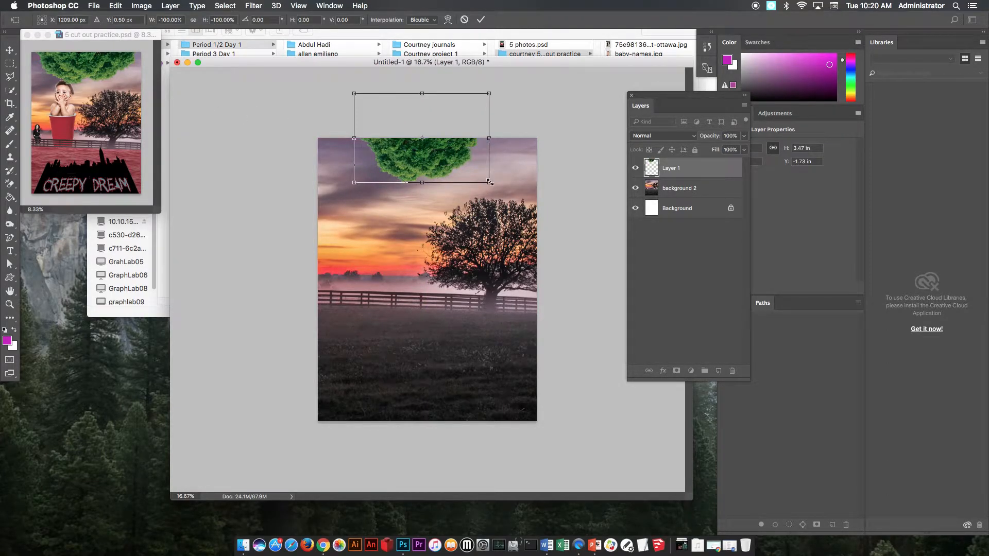
drag(490, 182, 485, 161)
click(482, 19)
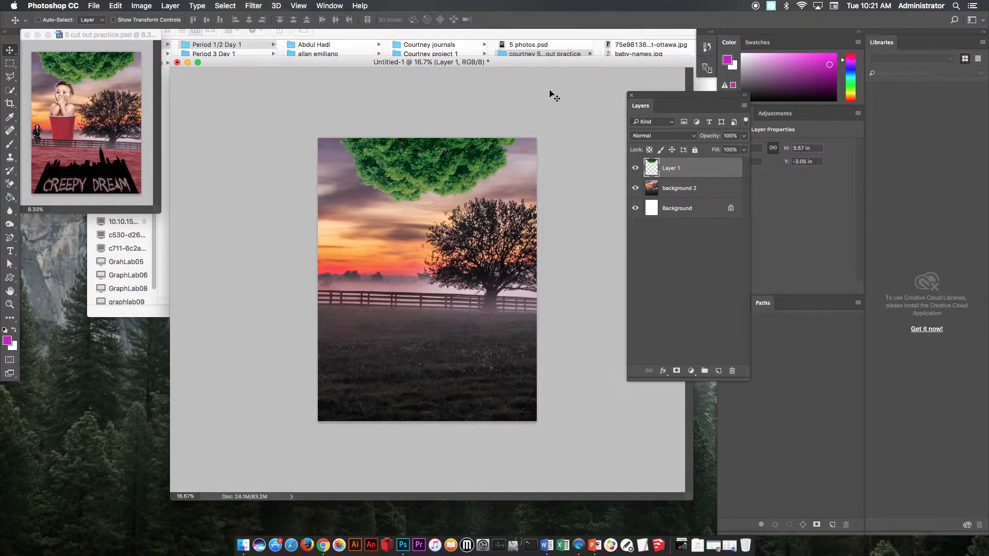
Open the skyline photo qiBo9aMoT.jpg from the 5 cut out practice folder in Photoshop
click(603, 39)
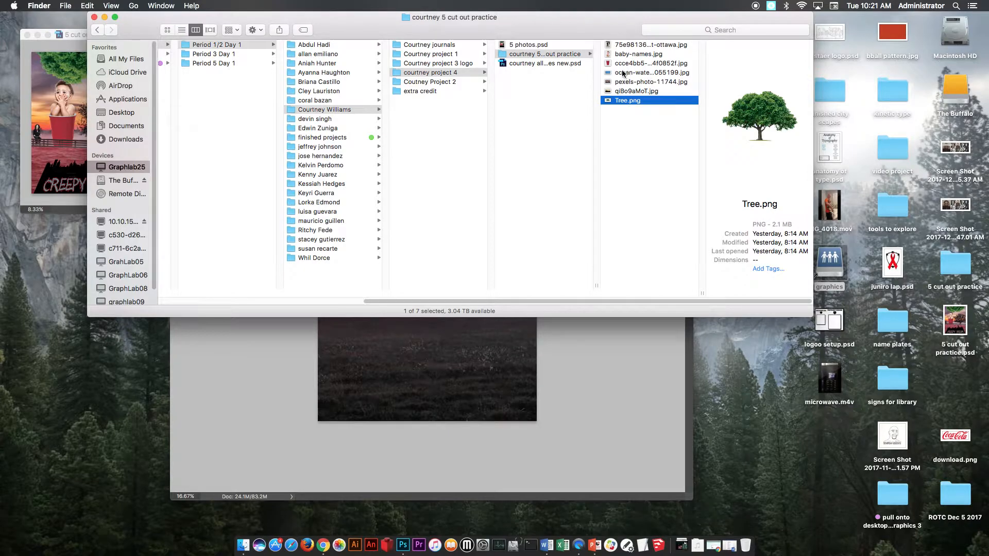
click(617, 92)
right_click(640, 93)
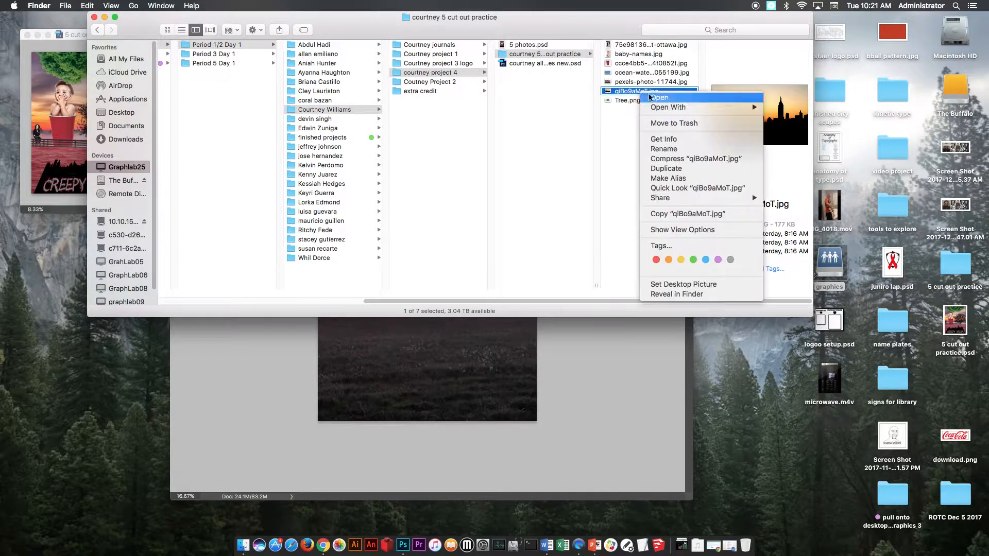
mouse_move(690, 107)
click(808, 147)
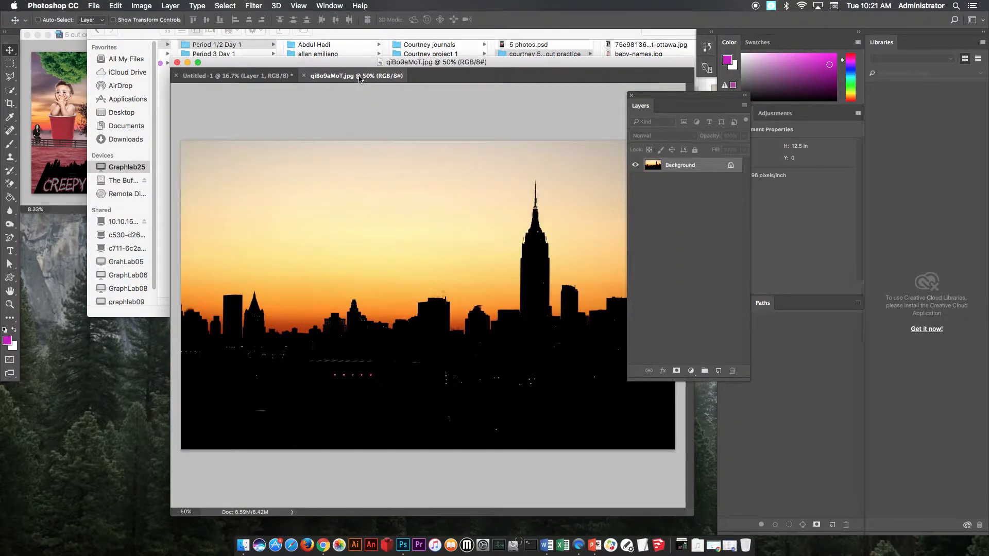
Float the skyline photo in its own window and select the black city silhouette with the Magic Wand at tolerance 80
drag(358, 78, 165, 111)
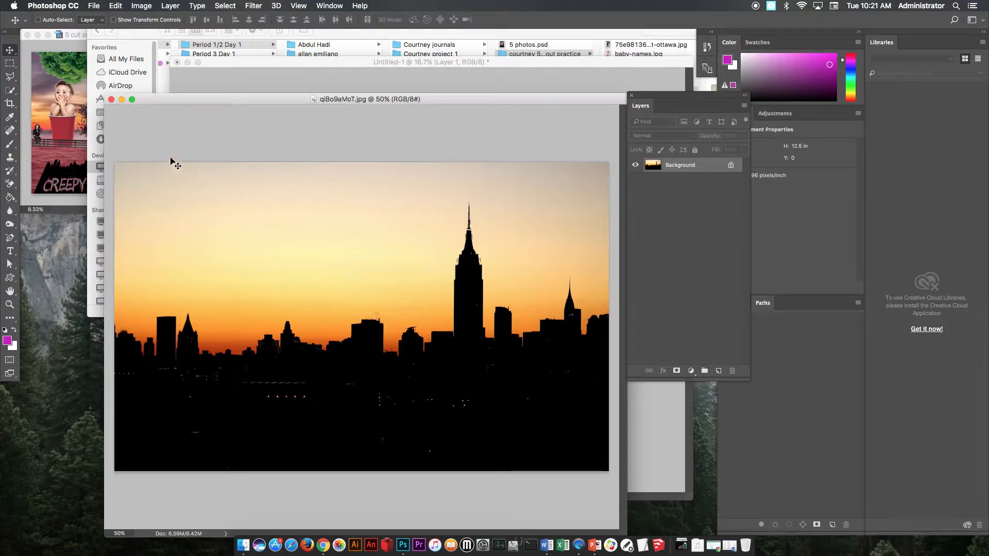
click(11, 92)
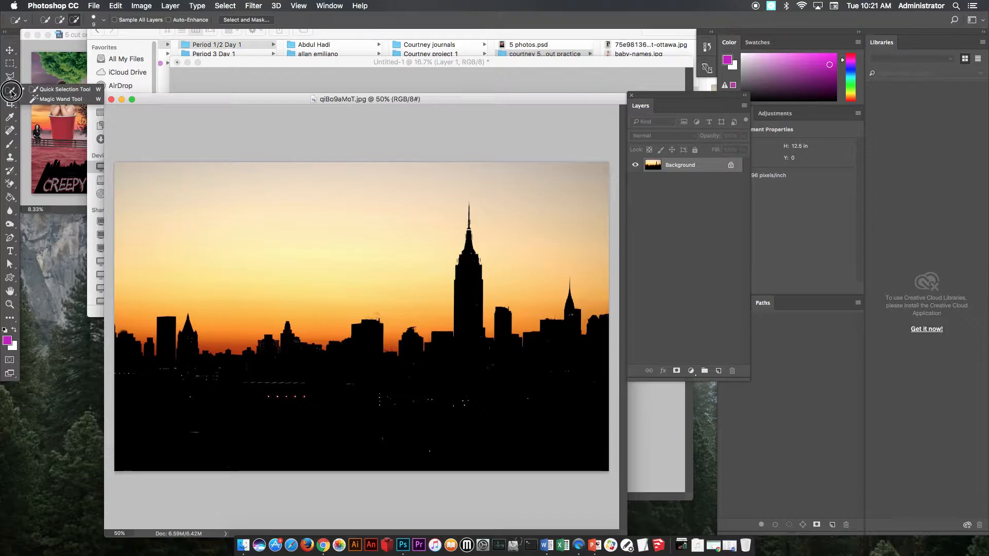
click(51, 100)
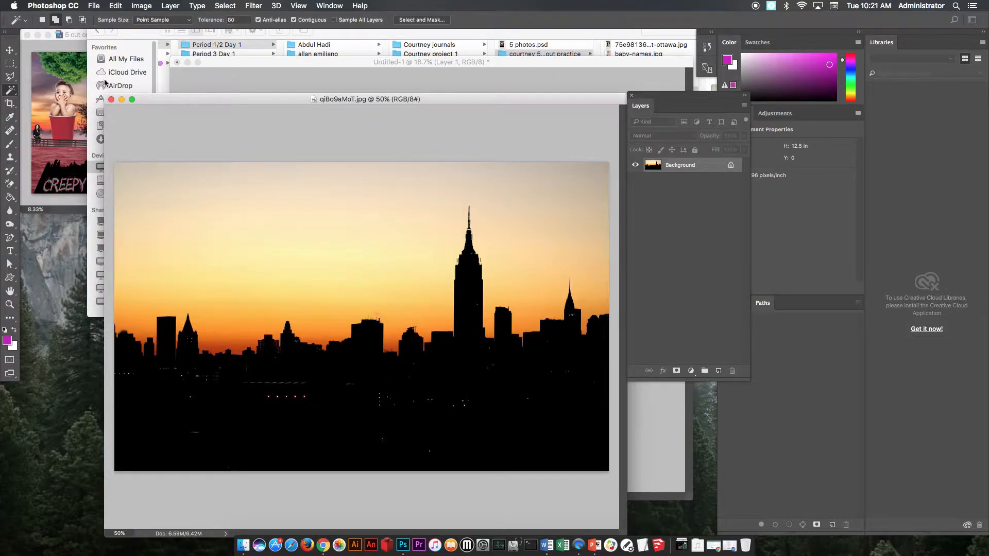
double_click(233, 21)
click(295, 363)
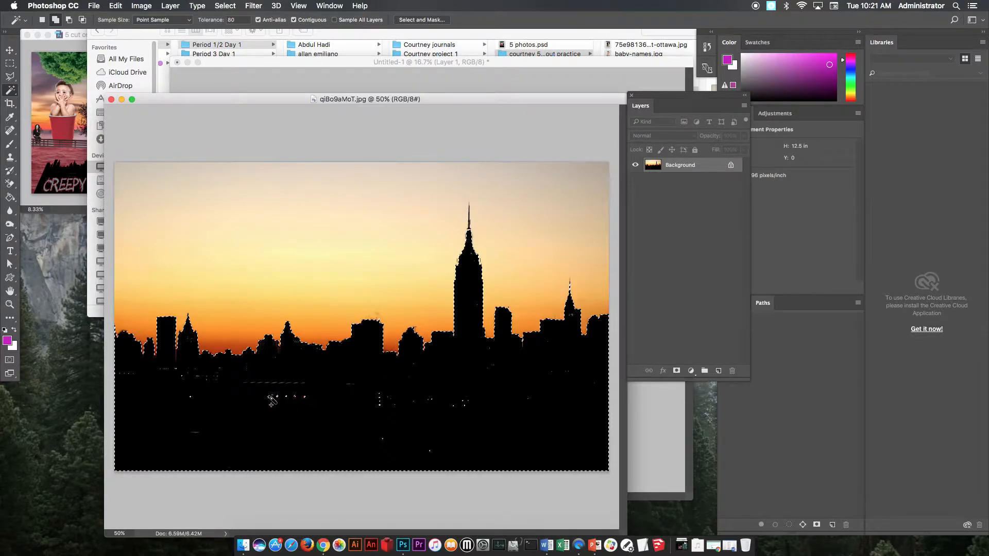
Lasso the small unselected light spots across the lower skyline to add them to the selection
click(10, 78)
drag(10, 78, 45, 79)
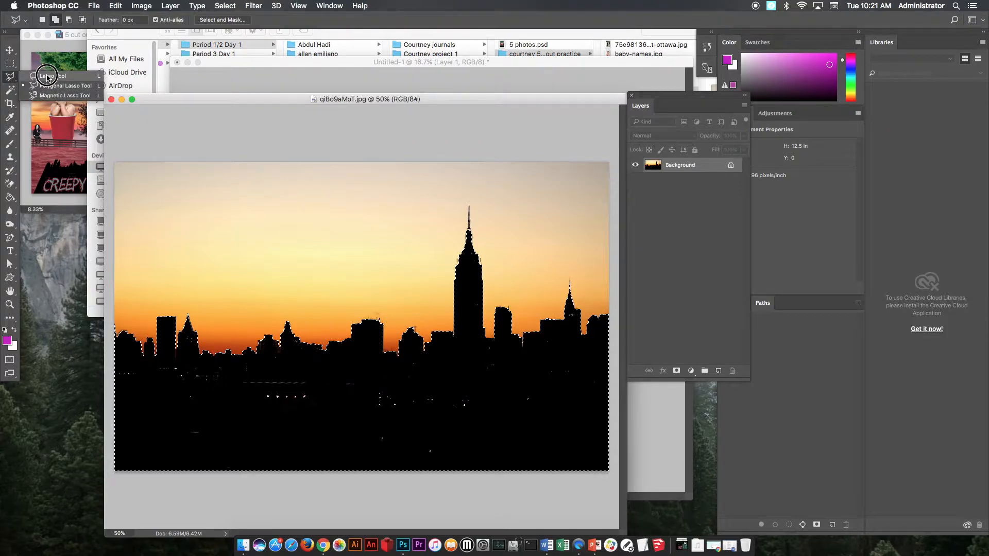
click(46, 77)
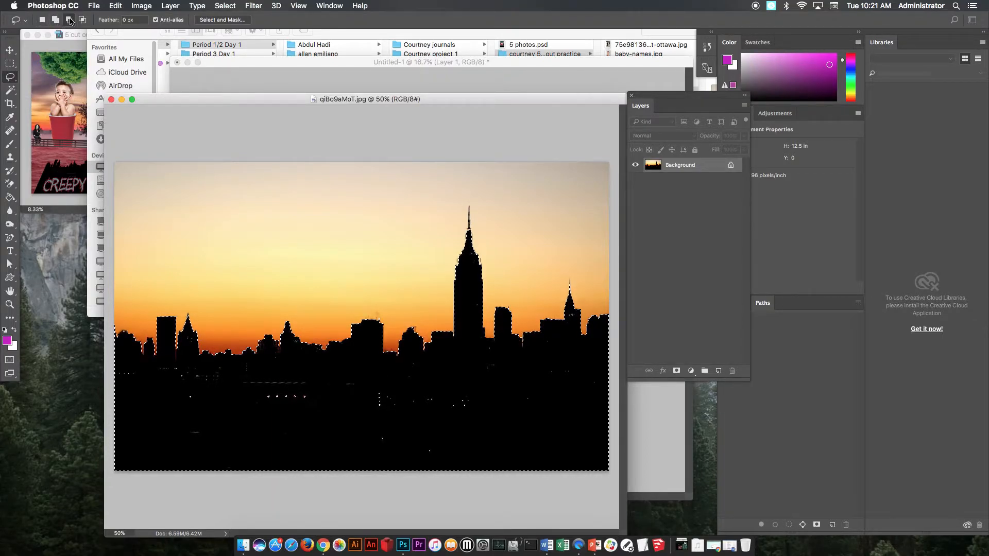
drag(172, 378, 172, 378)
mouse_move(255, 389)
mouse_down()
mouse_move(328, 388)
mouse_move(245, 406)
mouse_up()
mouse_move(370, 387)
mouse_down()
mouse_move(419, 444)
mouse_move(478, 462)
mouse_move(518, 404)
mouse_move(356, 456)
mouse_move(515, 473)
mouse_move(565, 415)
mouse_move(549, 372)
mouse_move(476, 356)
mouse_up()
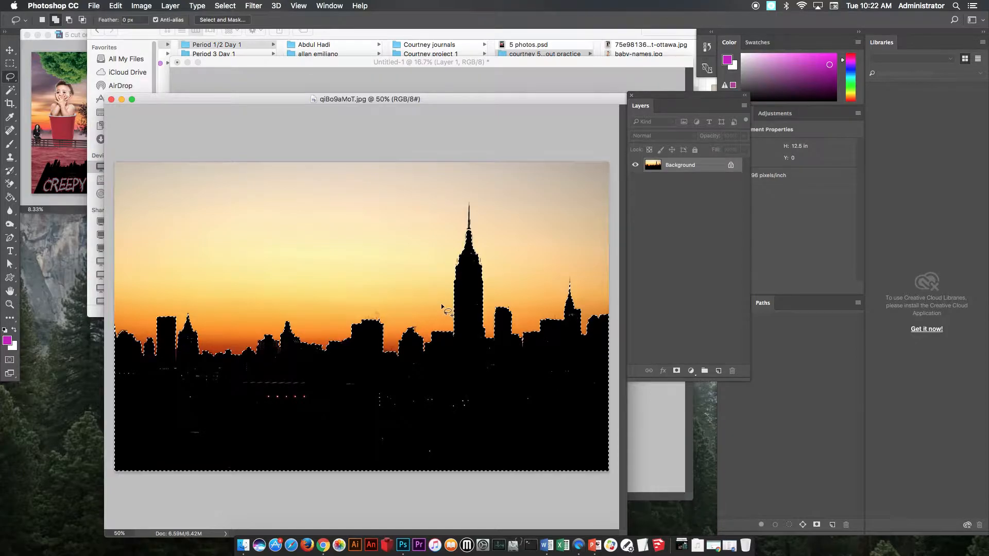
Add the tallest tower's spire to the skyline selection with the Polygonal Lasso
drag(456, 219, 401, 303)
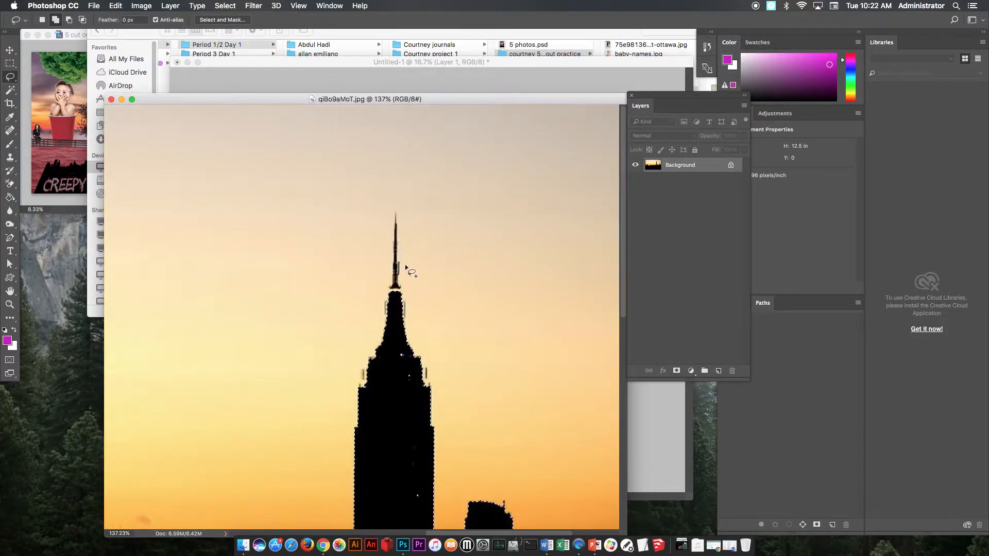
click(9, 77)
click(44, 86)
click(398, 287)
click(396, 213)
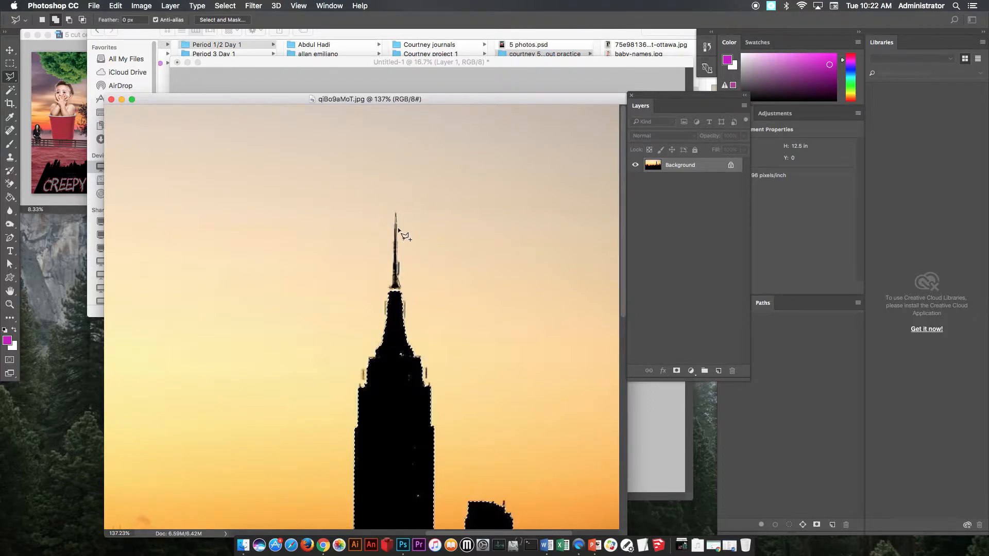
click(392, 283)
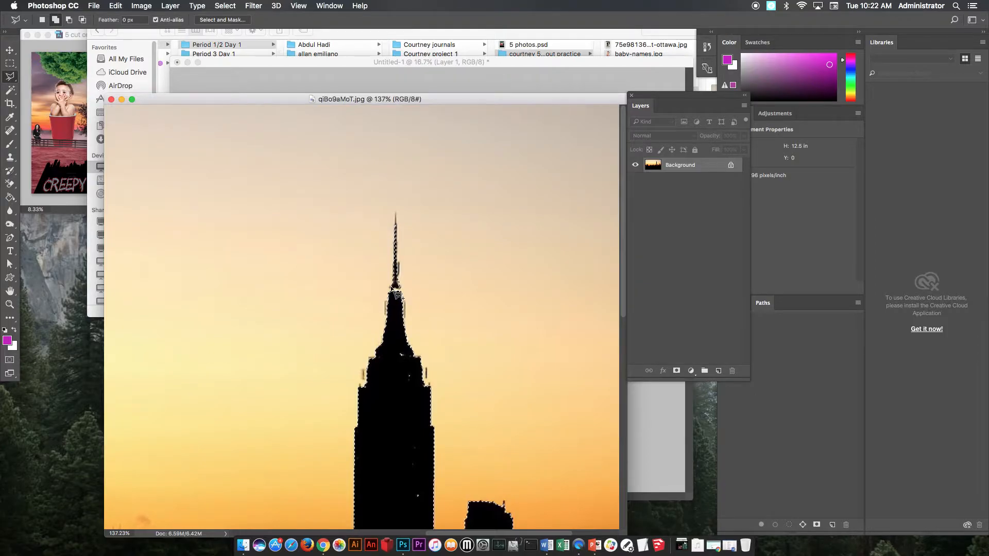
key(super+0)
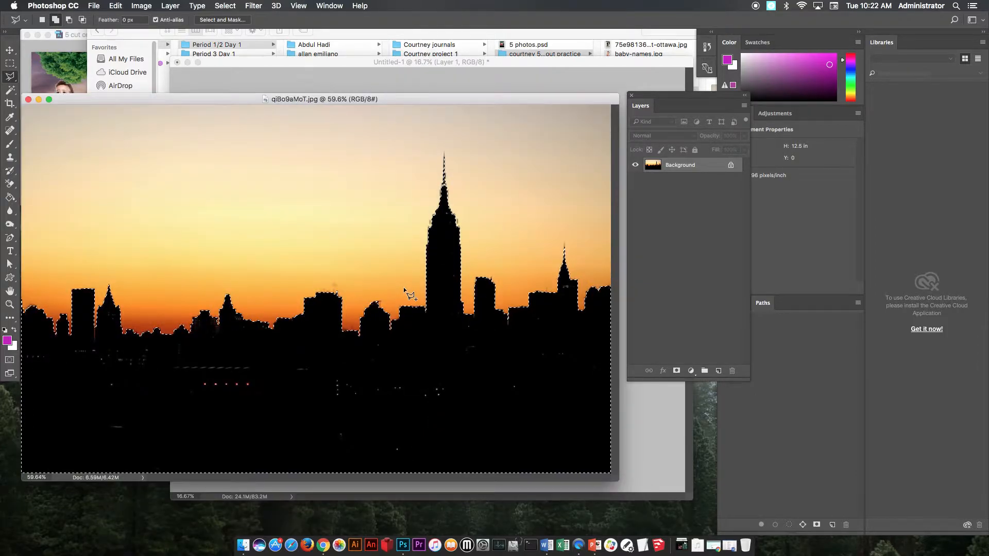
Try to move the selected skyline directly into the Untitled-1 composite, and undo the move
click(389, 101)
drag(389, 102, 198, 162)
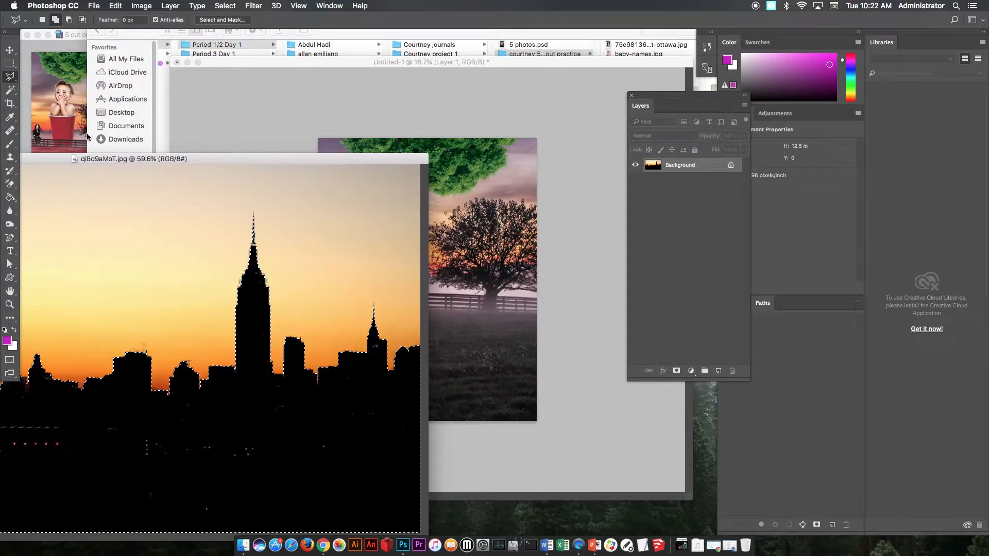
click(10, 50)
drag(265, 398, 463, 344)
key(super+z)
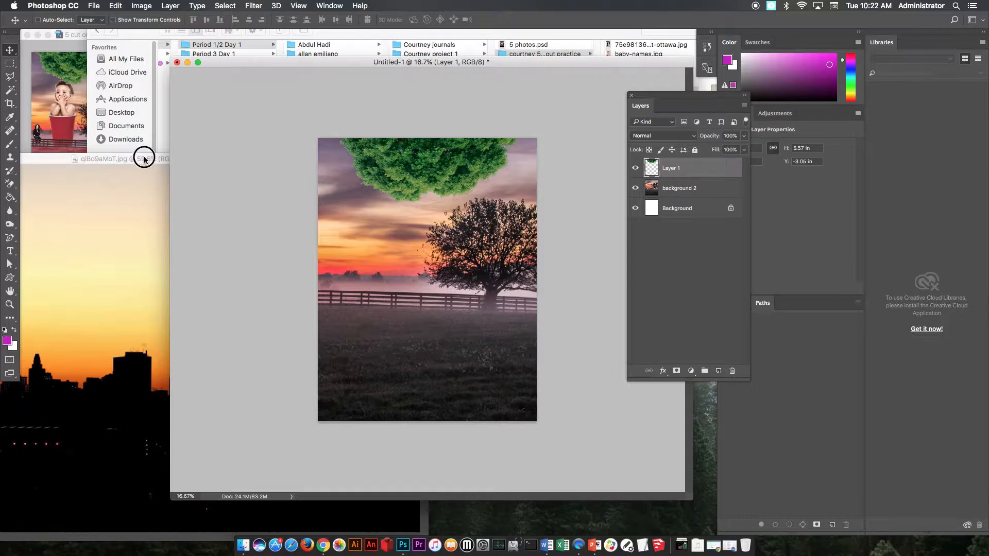
Bring the skyline photo forward and cut the selected silhouette onto its own layer with Layer Via Cut
click(144, 160)
drag(144, 159, 247, 81)
key(m)
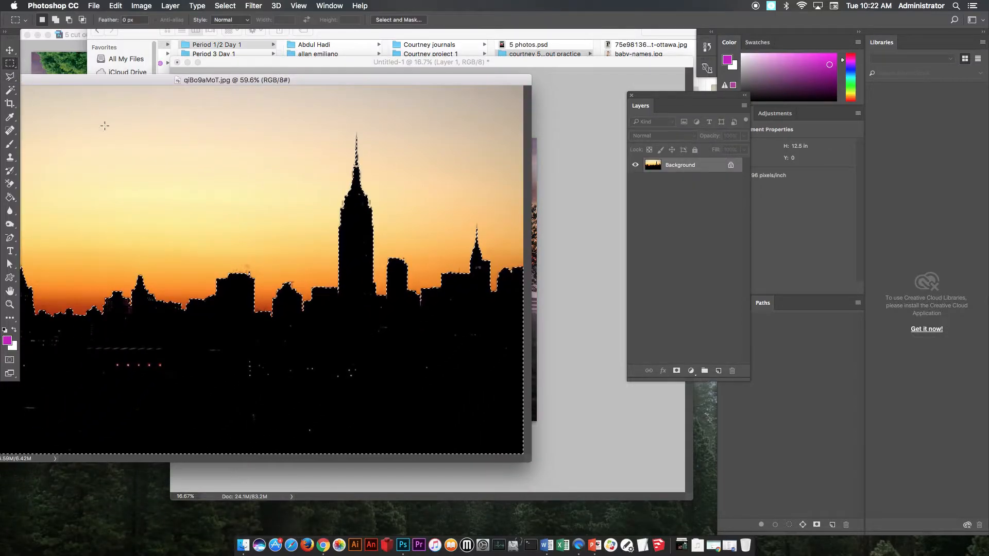
key(l)
right_click(301, 330)
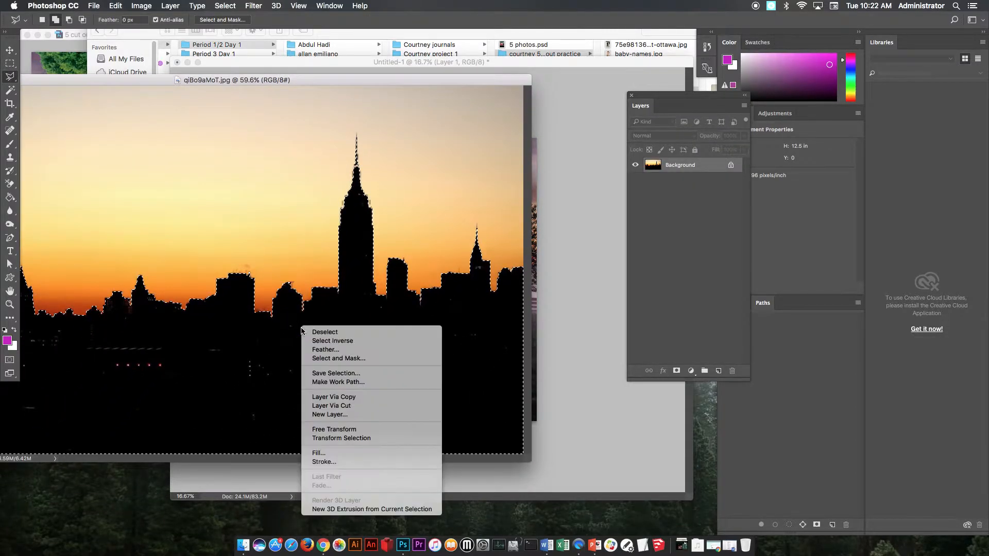
click(355, 409)
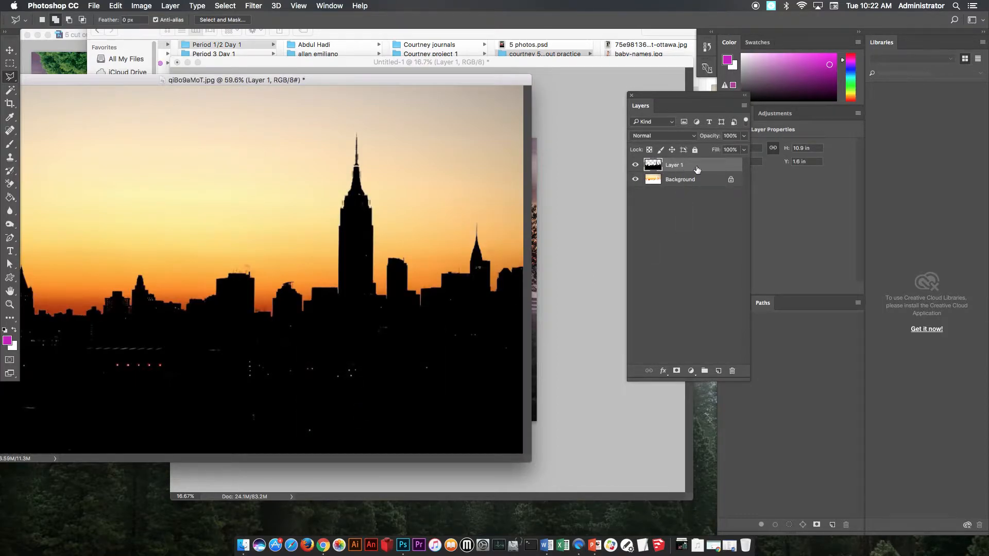
Copy the cut-out skyline layer into Untitled-1 and position it along the page's bottom edge
drag(690, 166, 552, 189)
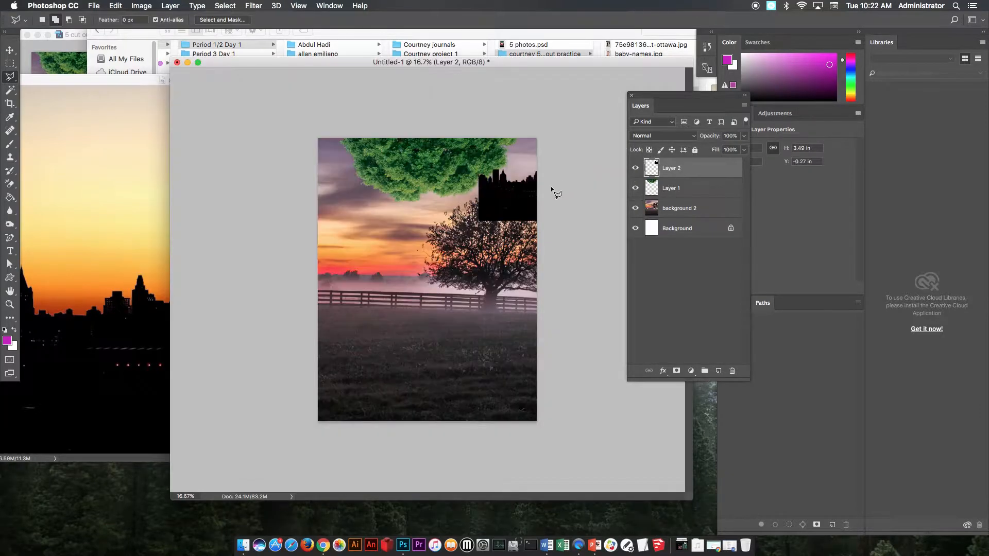
click(9, 50)
drag(511, 196, 375, 394)
Close the skyline photo qiBo9aMoT.jpg and shift the Untitled-1 window toward the reference composite
drag(119, 87, 534, 84)
click(144, 78)
click(453, 186)
drag(419, 61, 319, 59)
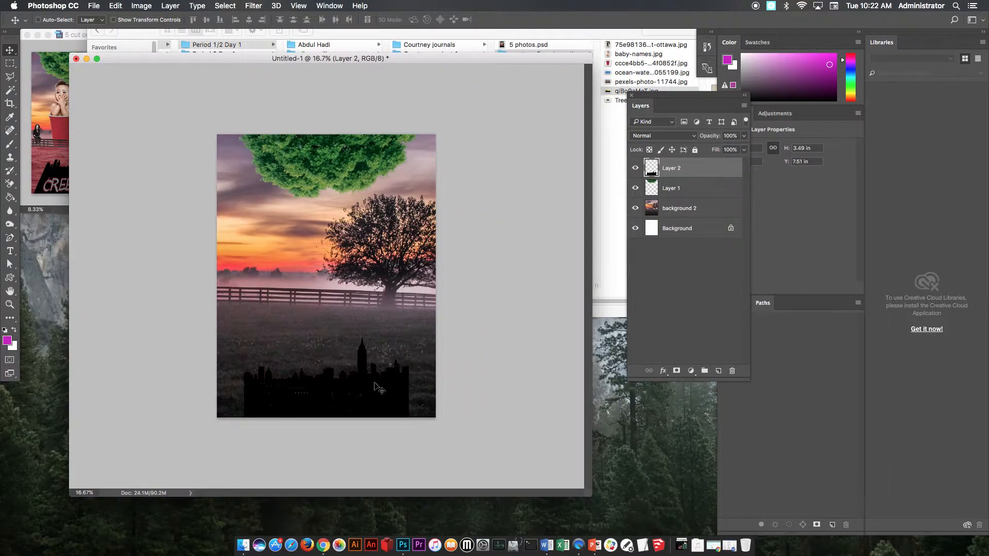
Enlarge the skyline layer to about 142% with Free Transform and narrow its top edge using Perspective
key(super+t)
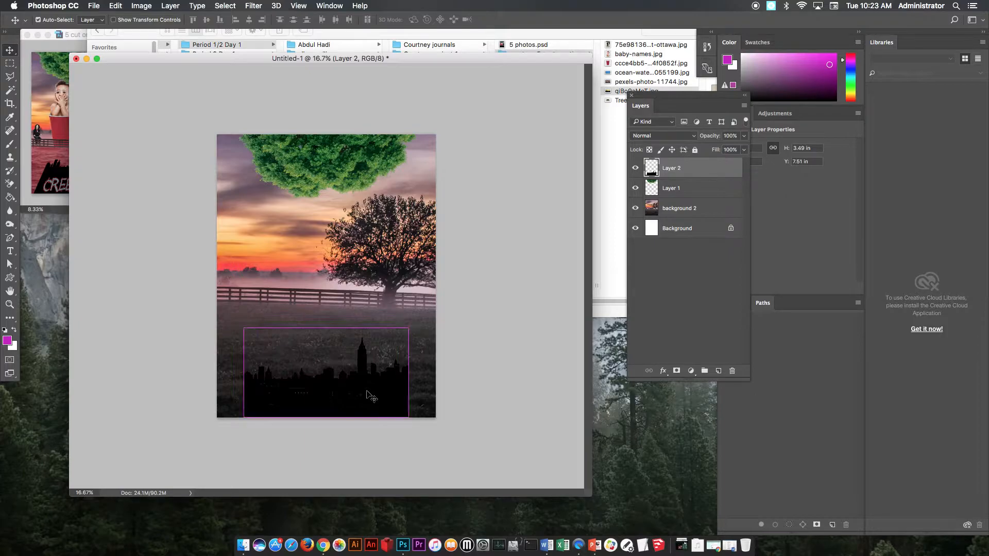
drag(408, 328, 462, 322)
drag(422, 369, 388, 369)
right_click(388, 368)
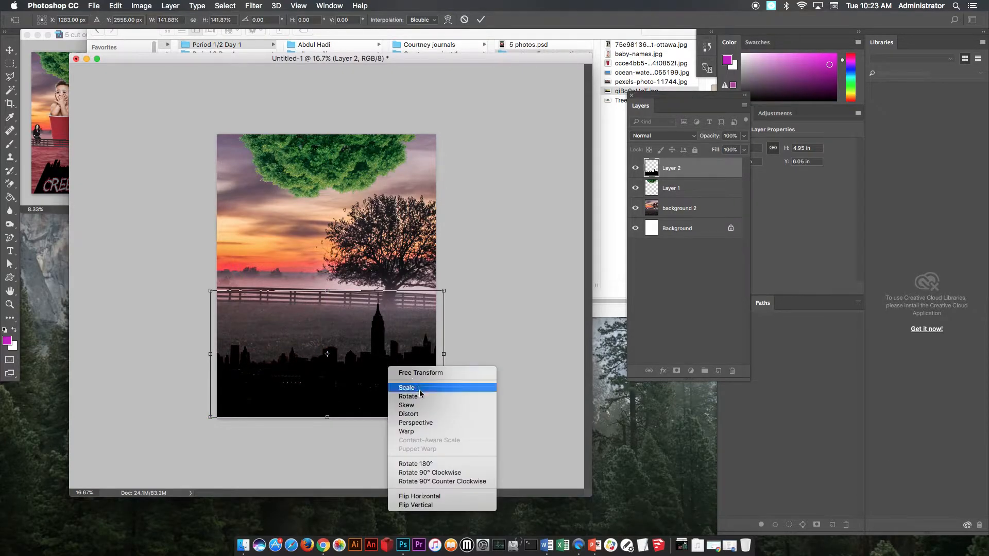
click(423, 422)
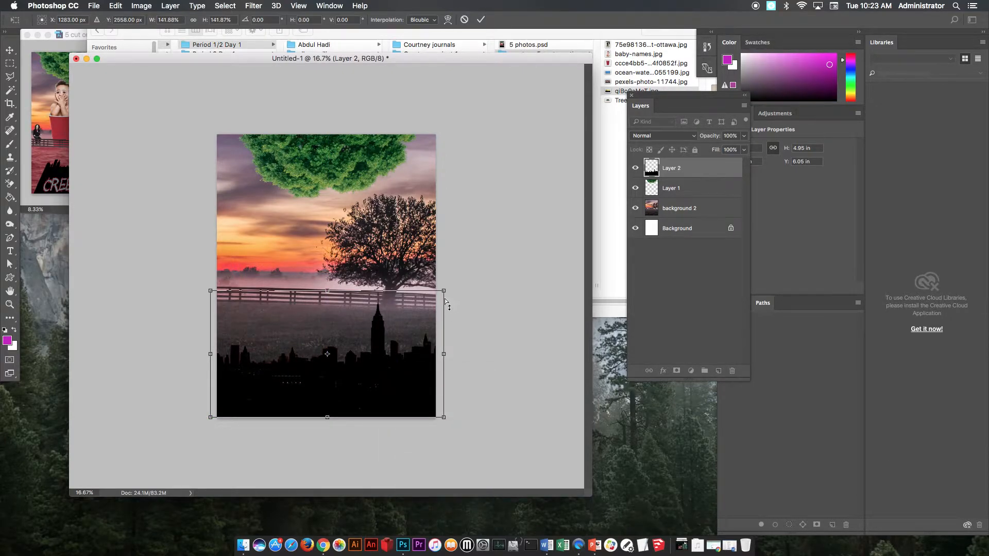
drag(442, 291, 396, 291)
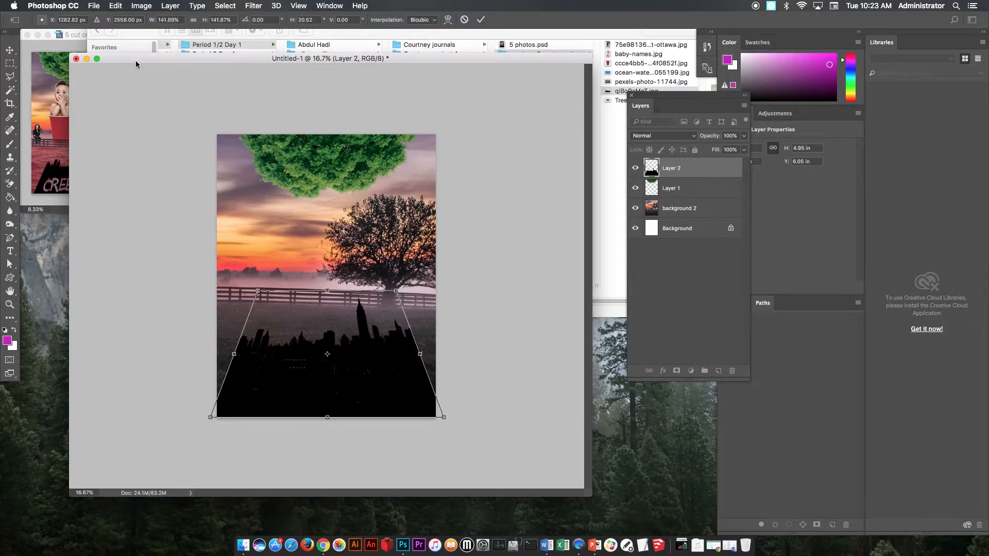
Move the composite and Finder windows aside so the whole reference composite is uncovered
drag(135, 60, 239, 55)
drag(134, 25, 575, 148)
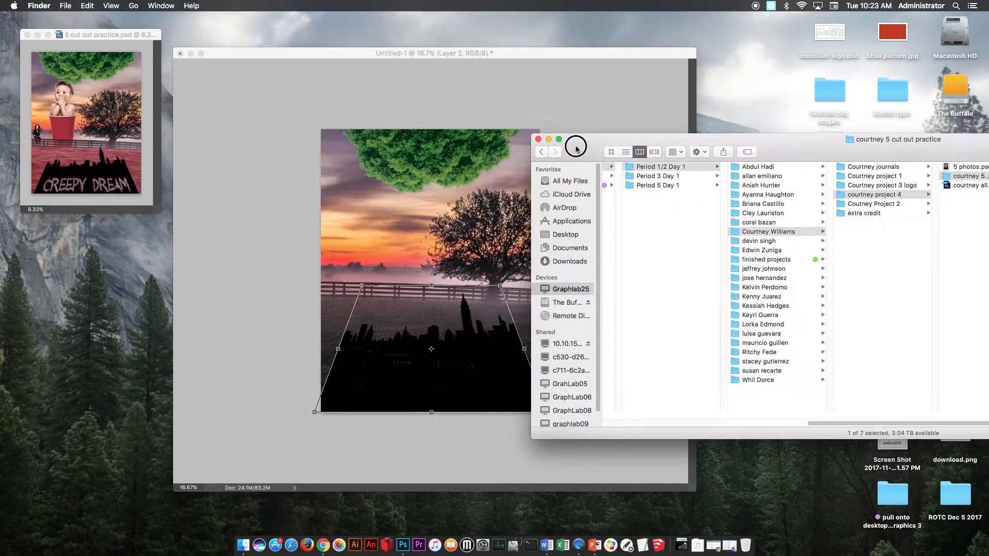
click(219, 132)
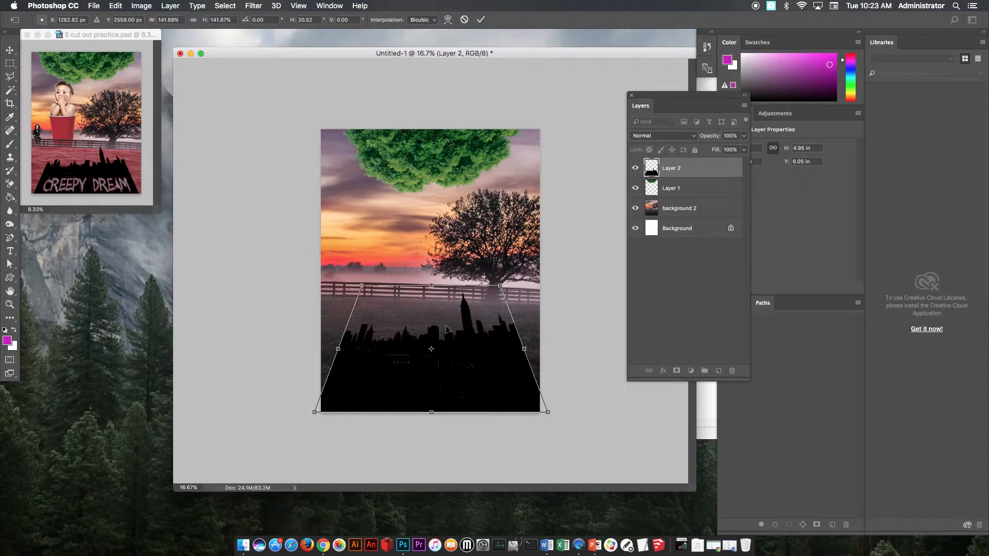
Scale the tapered skyline down to about 4.65 in high, apply the transform, and center it at the page's bottom
right_click(477, 323)
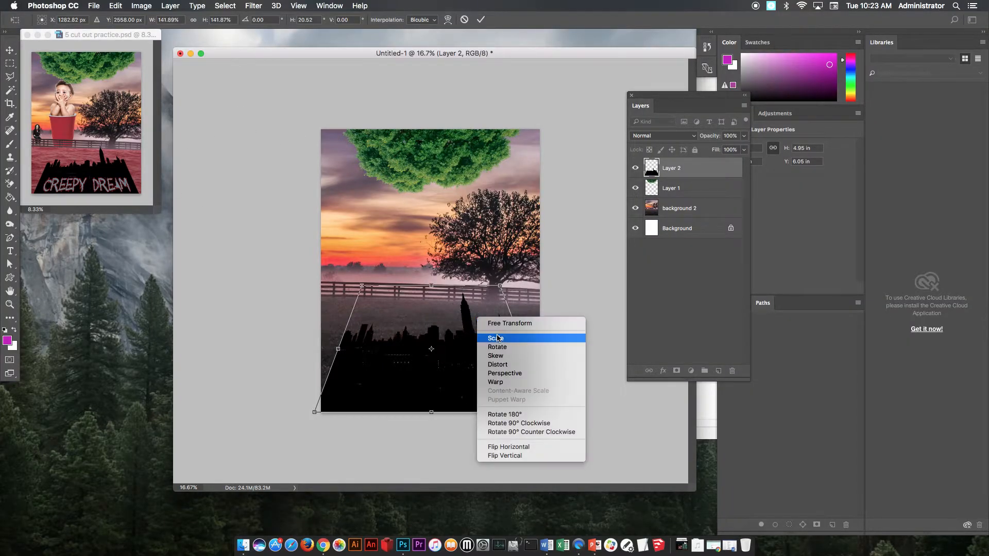
click(501, 340)
drag(501, 285, 501, 294)
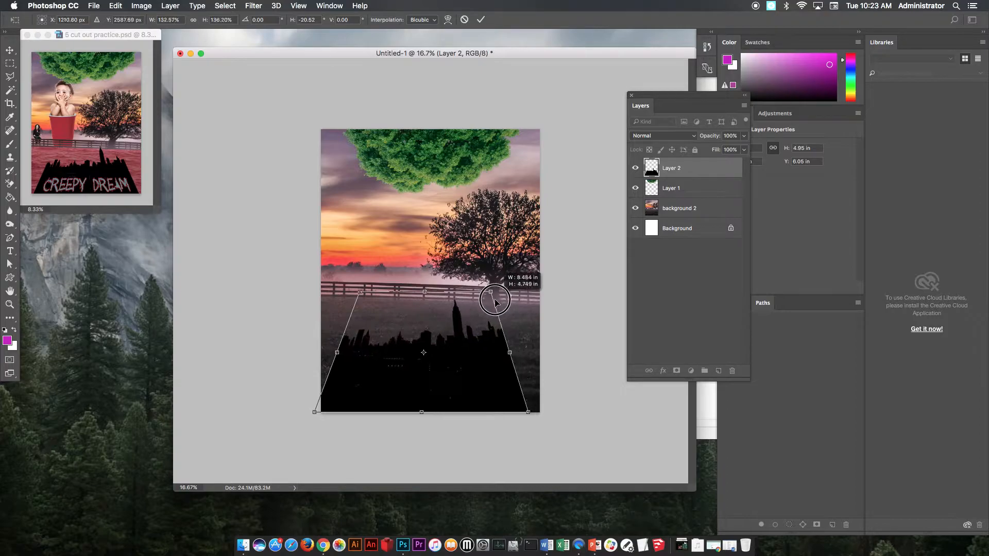
double_click(453, 369)
drag(452, 370, 463, 372)
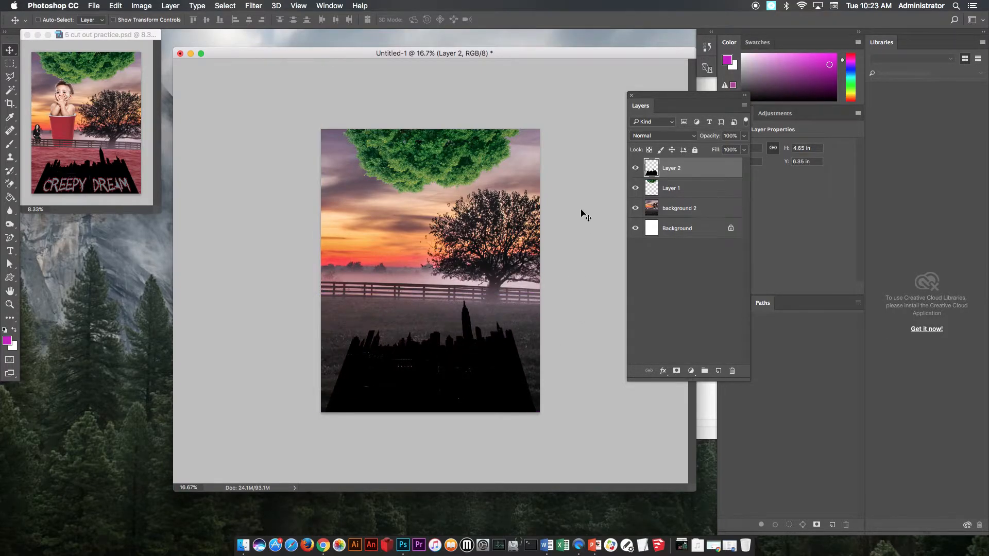
Open ocean-water-1479055199.jpg from the 5 cut out practice folder in Photoshop
click(704, 84)
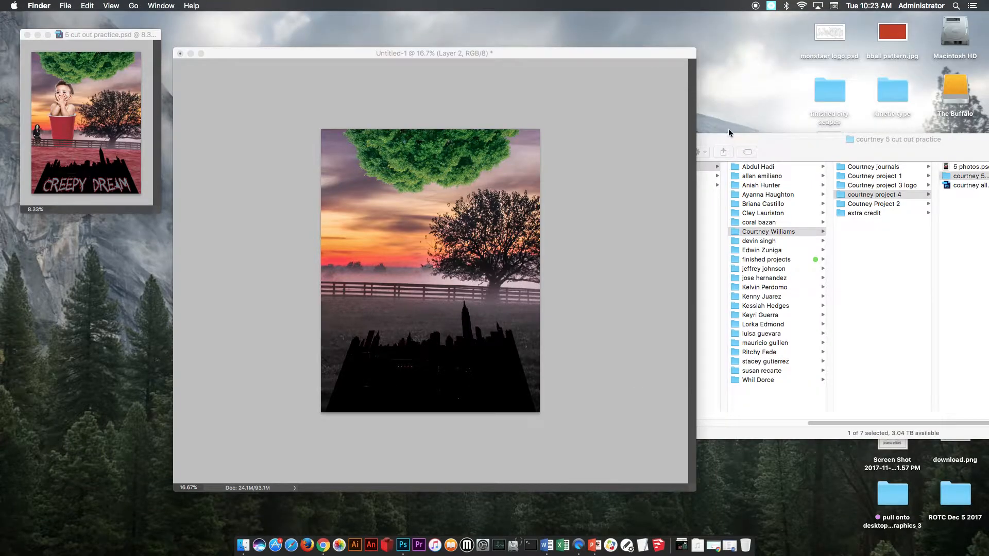
drag(794, 139, 442, 133)
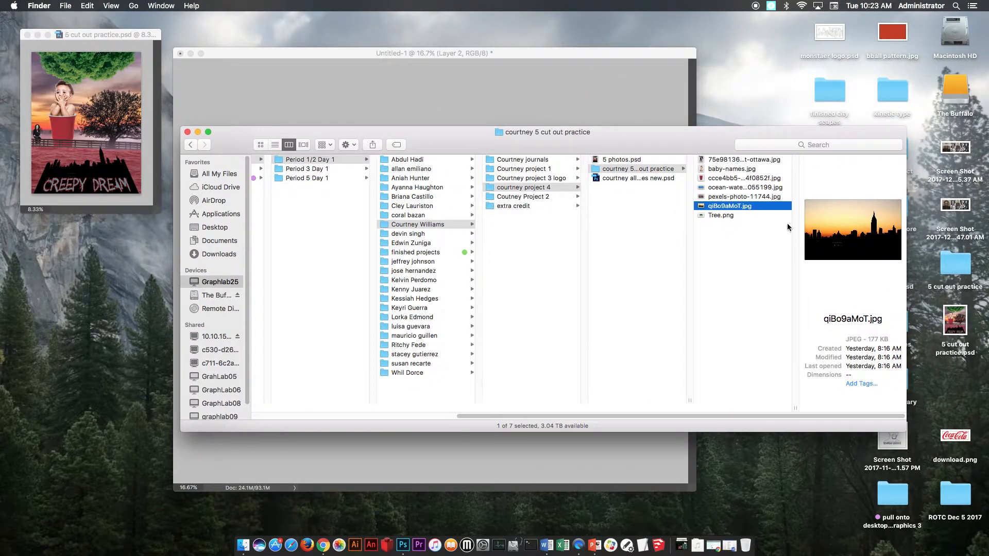
click(726, 187)
right_click(734, 187)
mouse_move(771, 202)
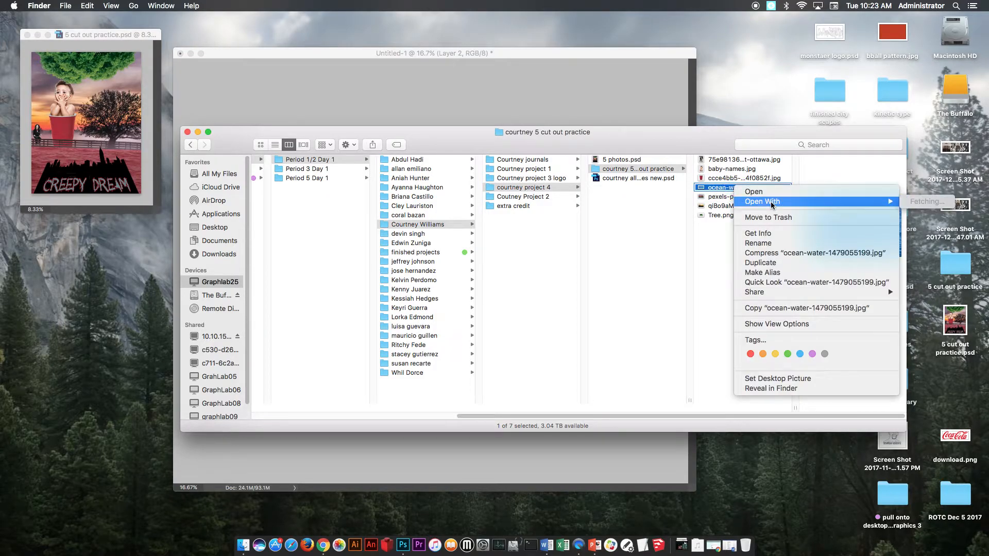
click(680, 240)
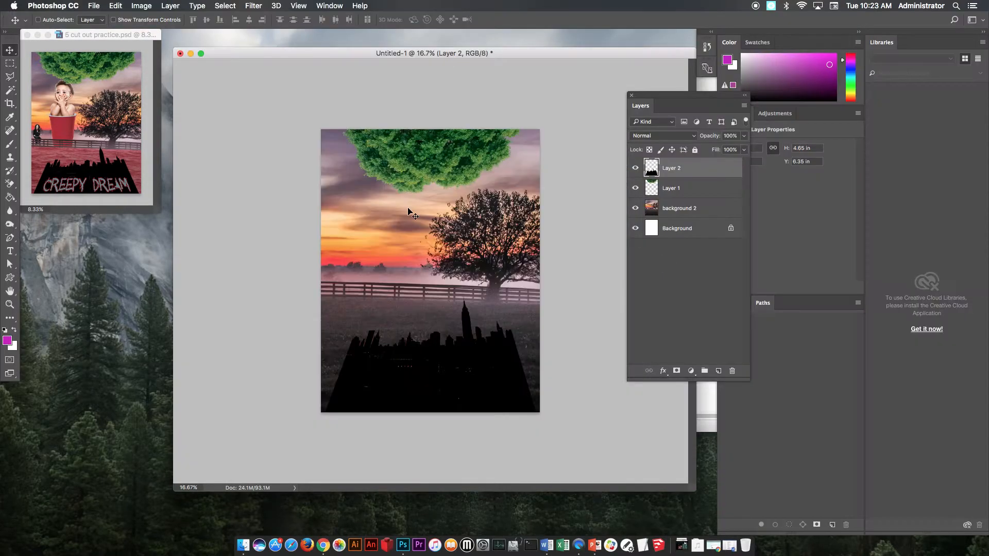
Move the ocean photo's window clear, copy the image into the Untitled-1 composite, and close the photo
drag(338, 68, 132, 225)
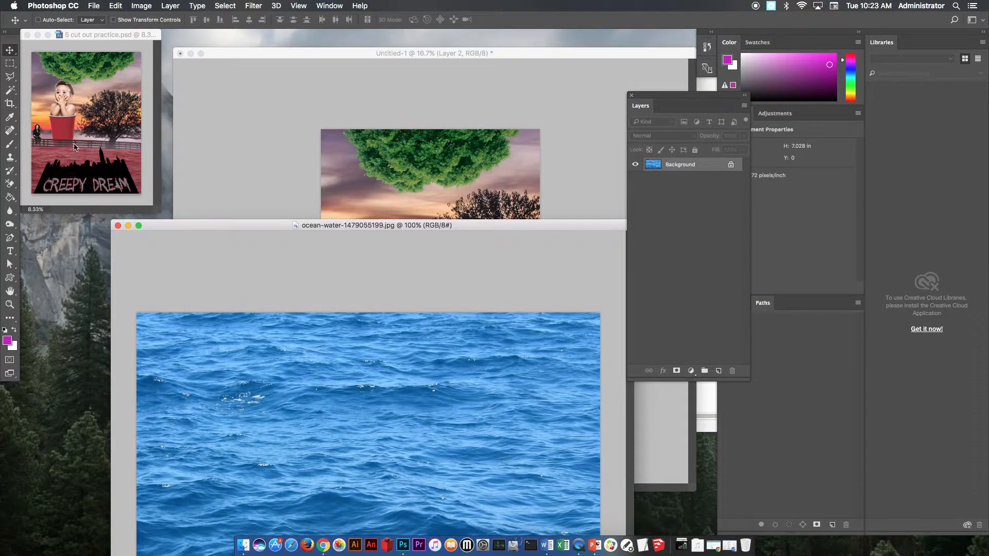
click(10, 51)
drag(234, 343, 381, 201)
click(136, 232)
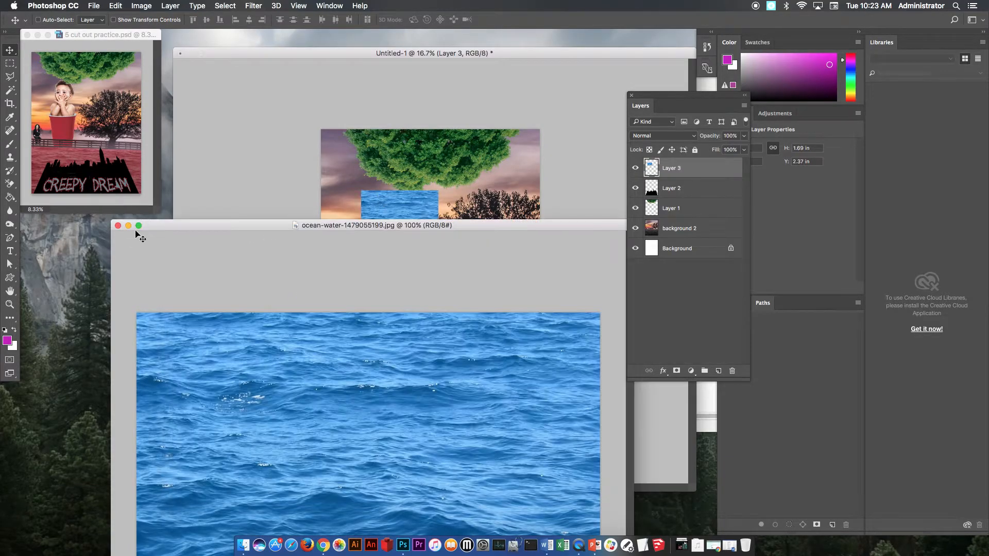
click(118, 226)
Place the ocean layer in the page's lower-left corner and enlarge it to about 253% with Free Transform
drag(422, 215, 382, 396)
click(124, 5)
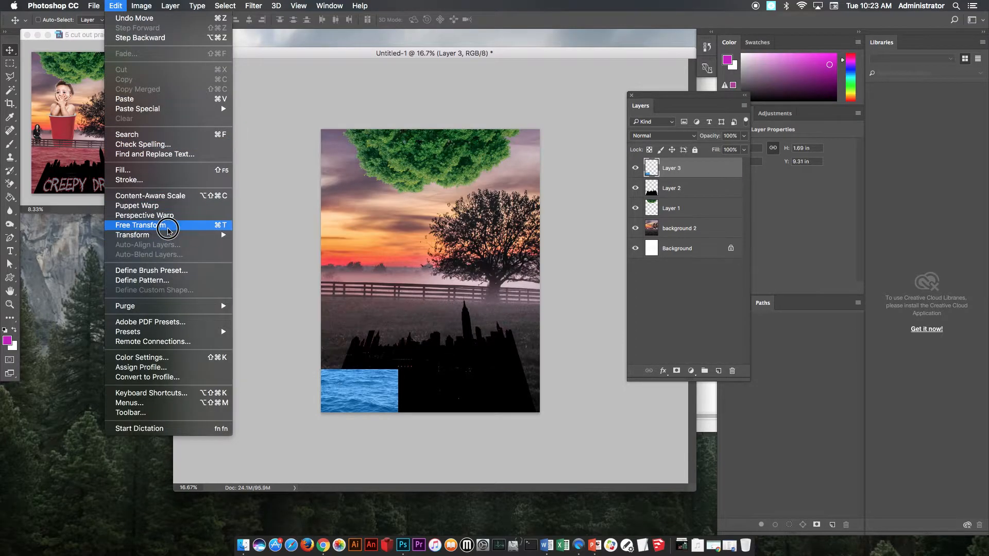
click(168, 227)
drag(398, 369, 522, 309)
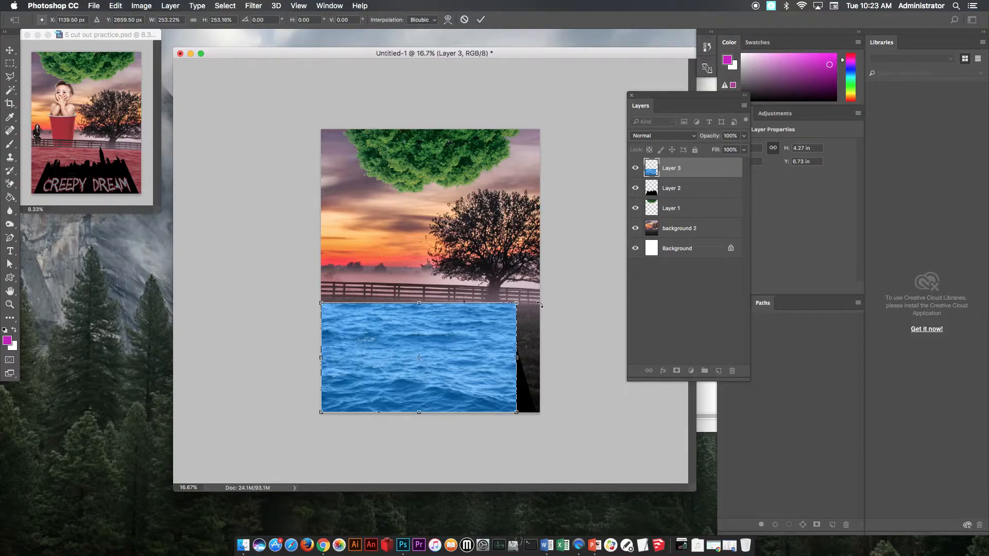
Distort the ocean to fill the page below the sloping fence, apply the transform, and place its layer beneath the skyline layer
right_click(337, 323)
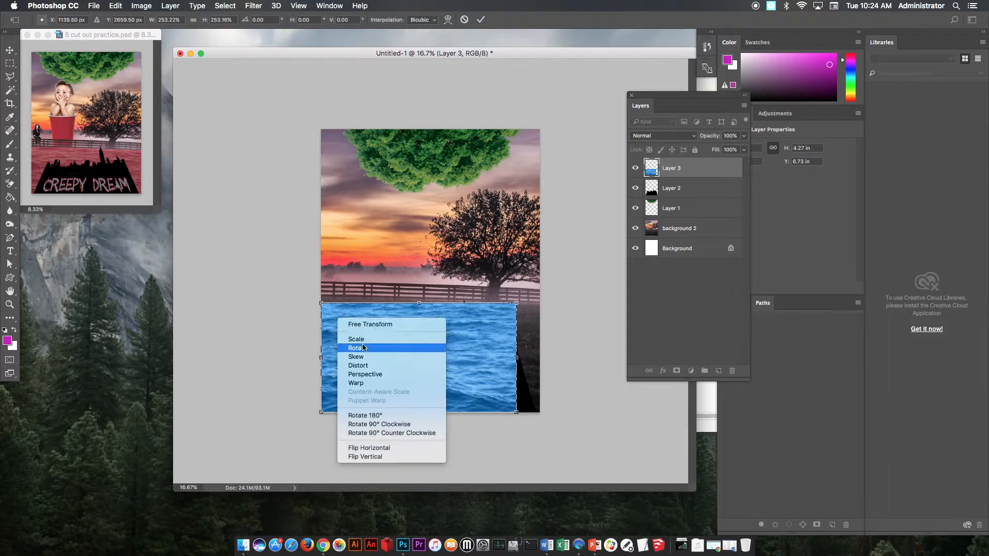
click(364, 363)
drag(320, 305, 321, 292)
drag(516, 412, 540, 412)
drag(520, 308, 543, 305)
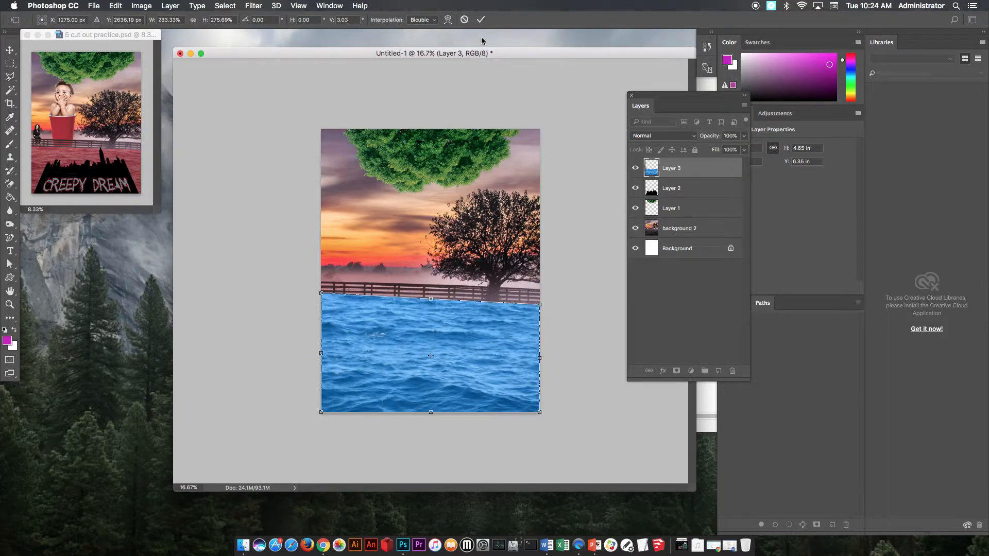
click(481, 20)
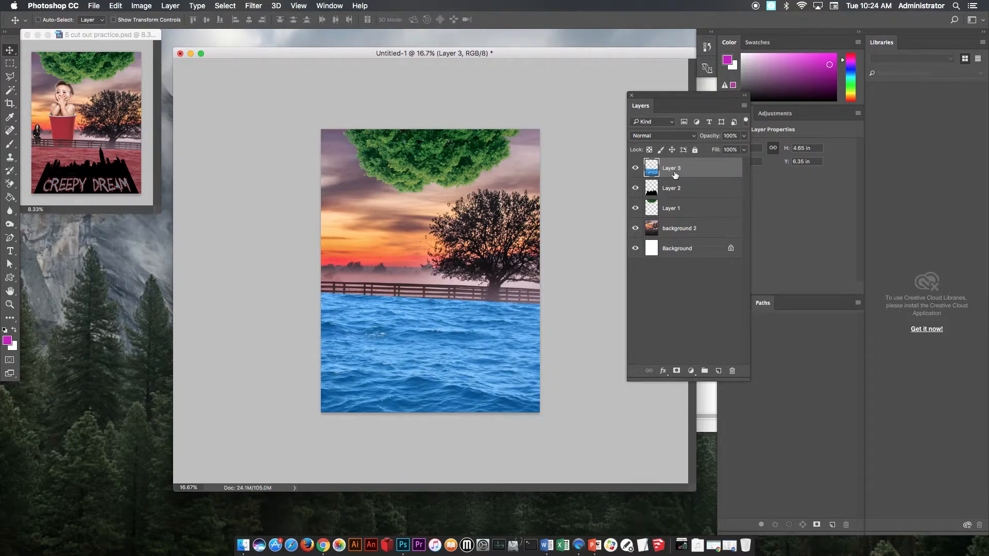
drag(656, 170, 691, 194)
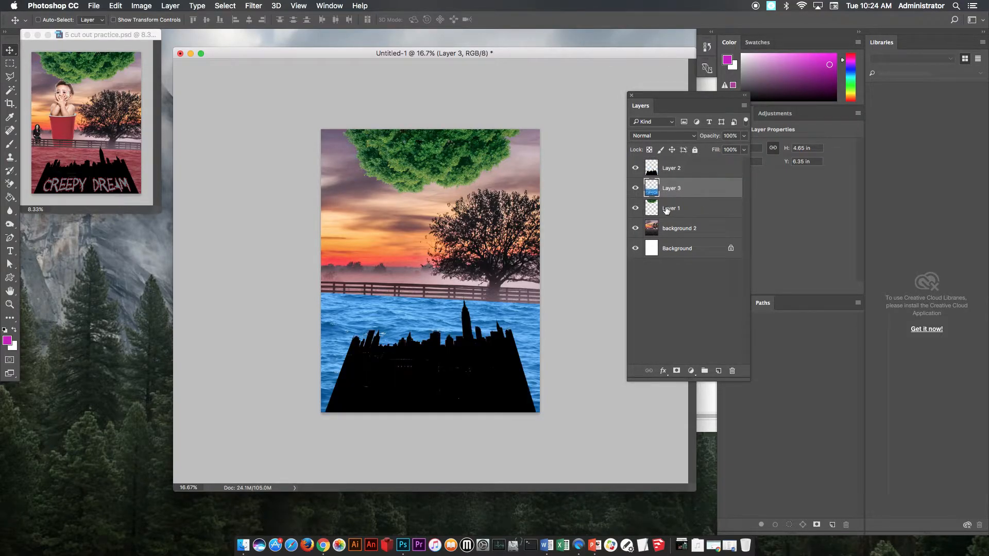
Rename the skyline layer to city, the ocean layer to water, and the upside-down green tree layer to broc
click(674, 208)
click(675, 192)
click(680, 170)
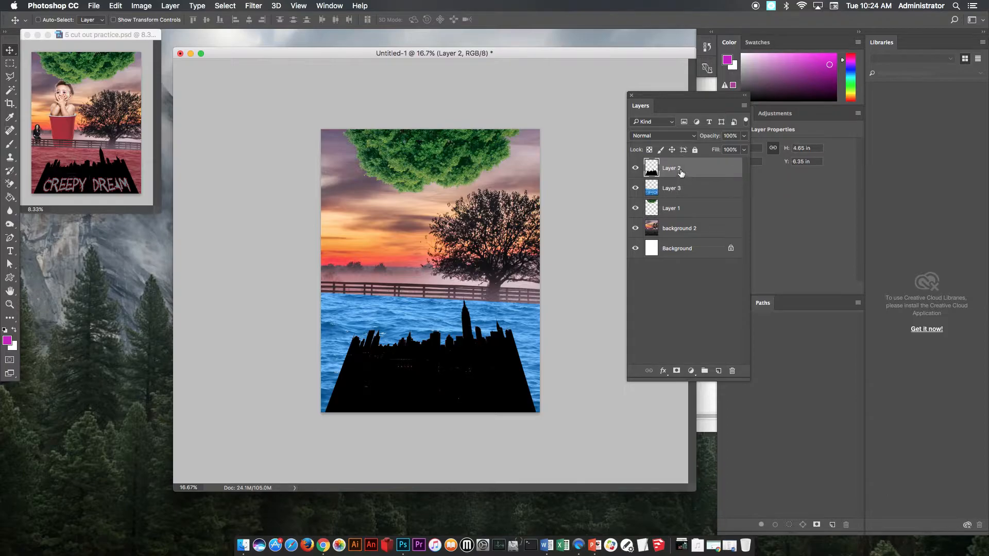
double_click(681, 172)
text(city)
double_click(674, 189)
text(water)
key(Return)
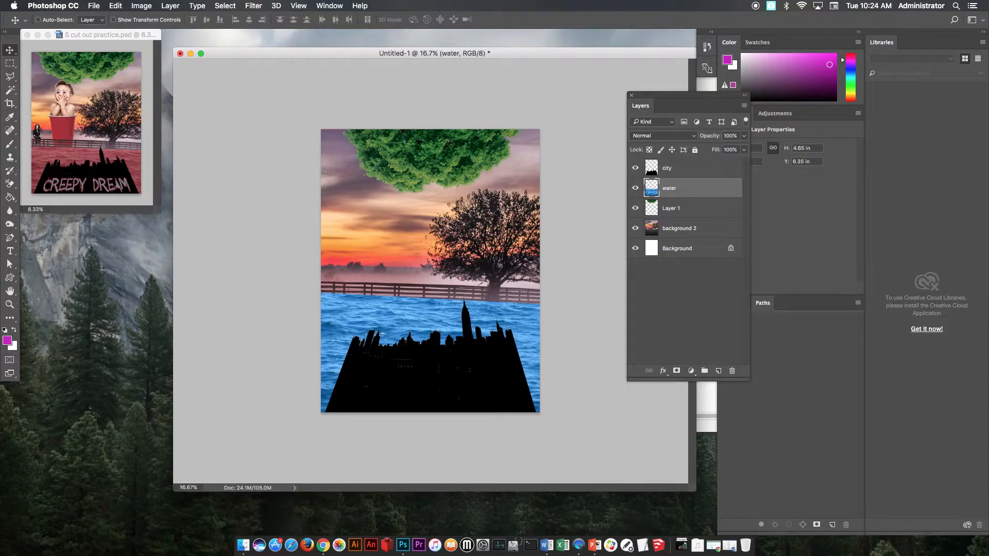
double_click(669, 208)
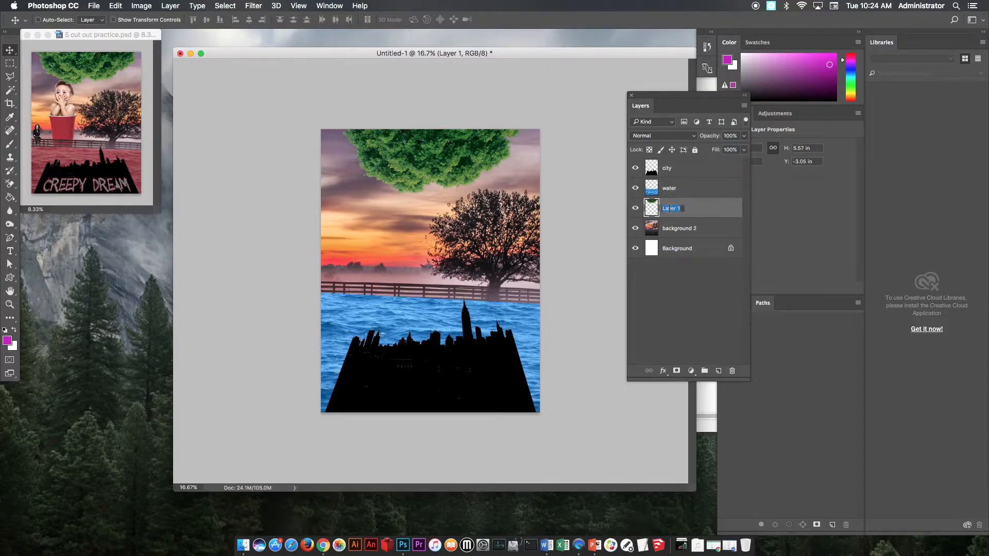
text(broc)
key(Return)
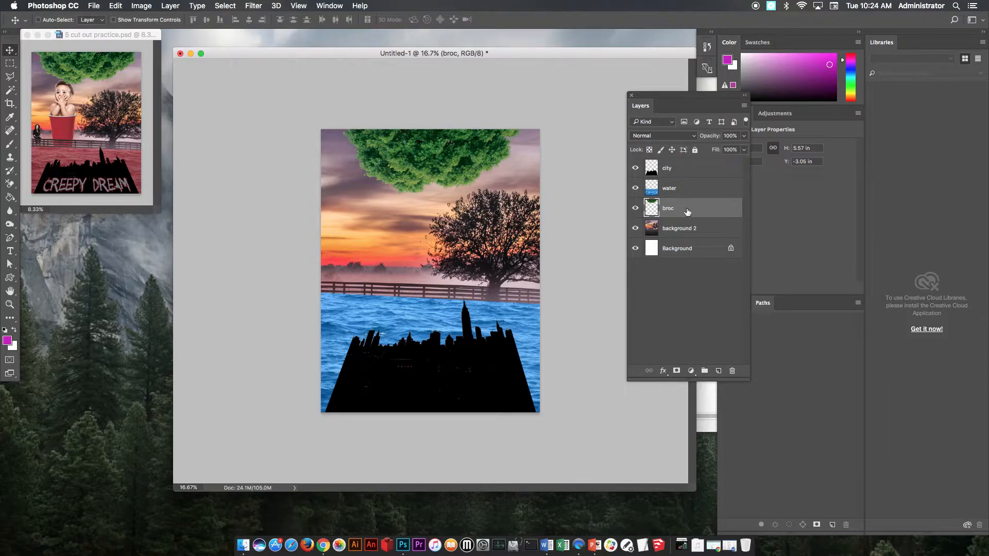
Try the Darken, Linear Burn and Screen blend modes on the water layer, and settle on Overlay
click(700, 189)
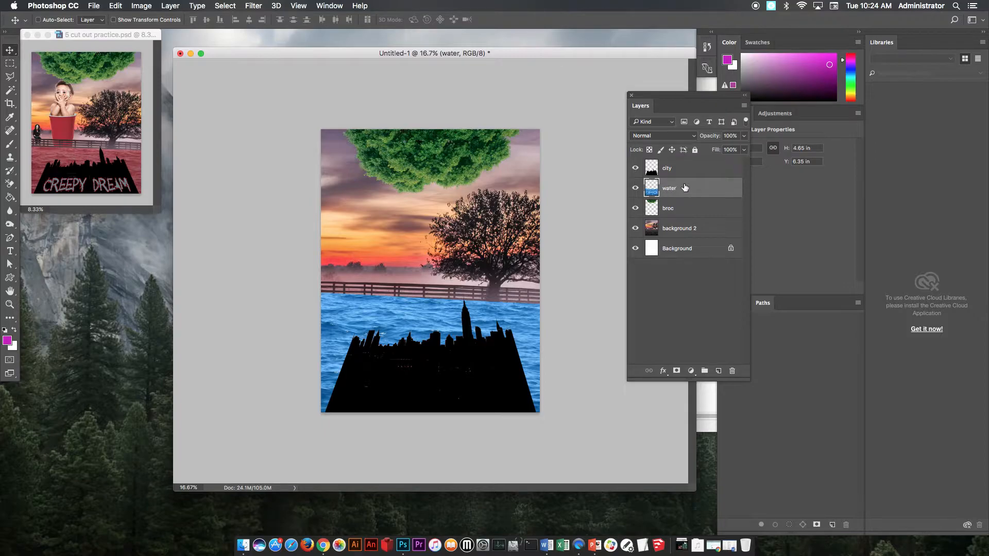
click(692, 138)
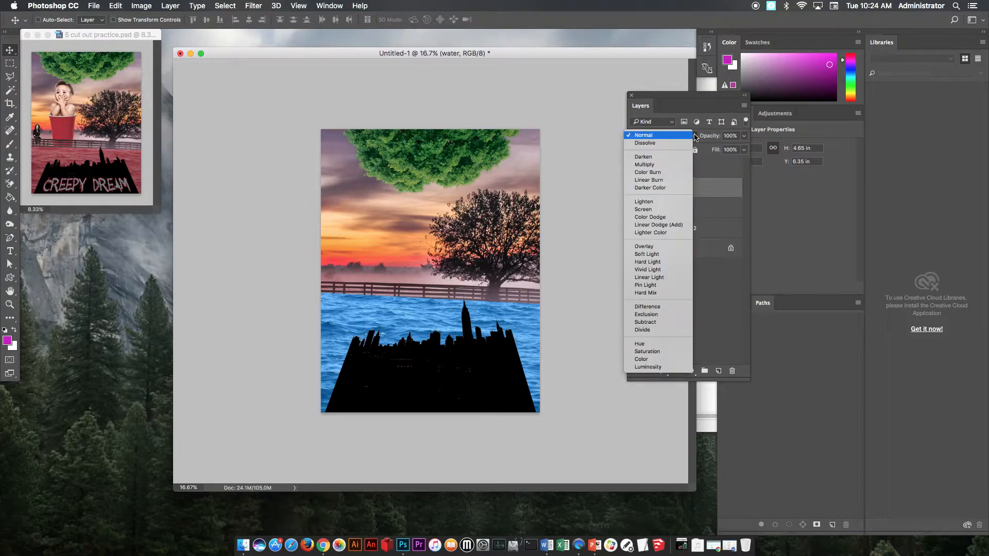
click(715, 189)
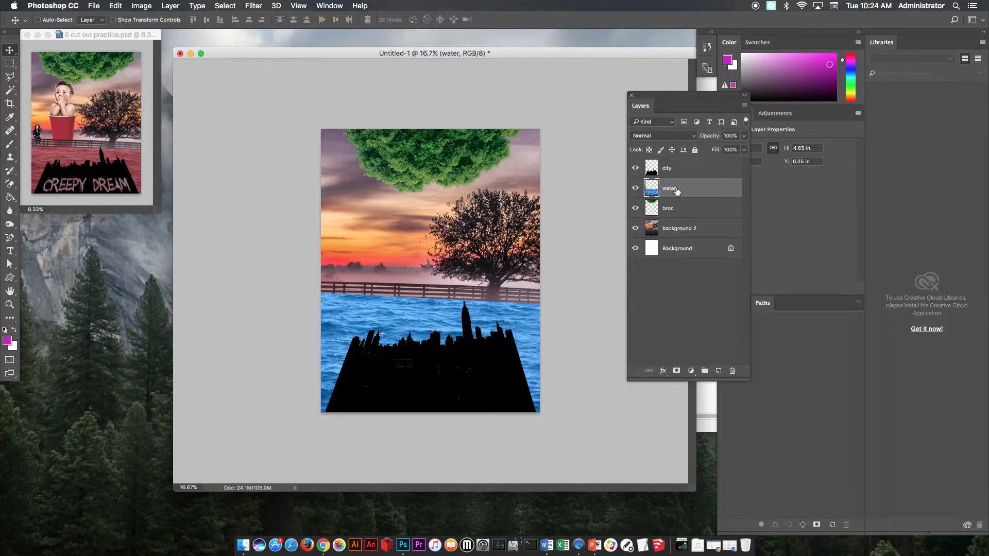
click(689, 137)
click(670, 160)
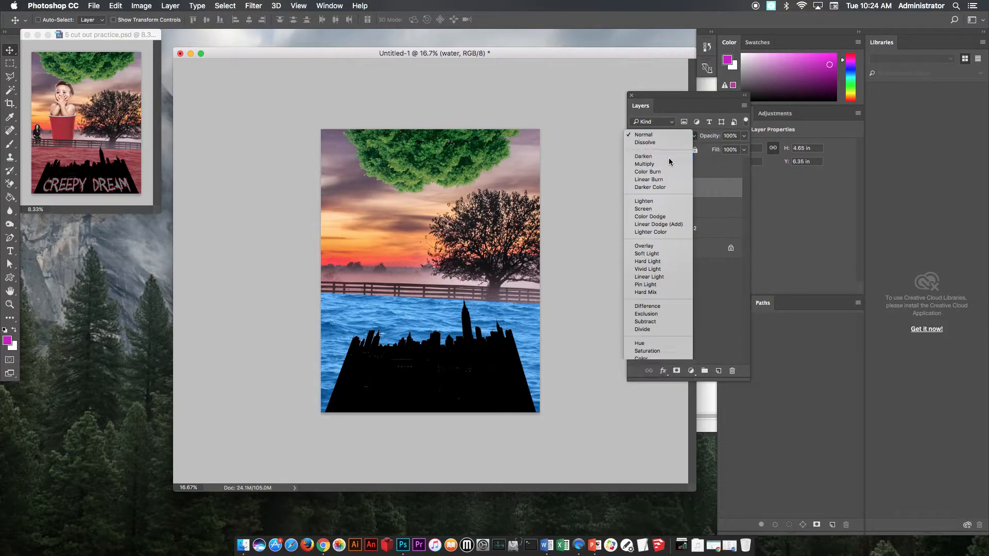
click(665, 137)
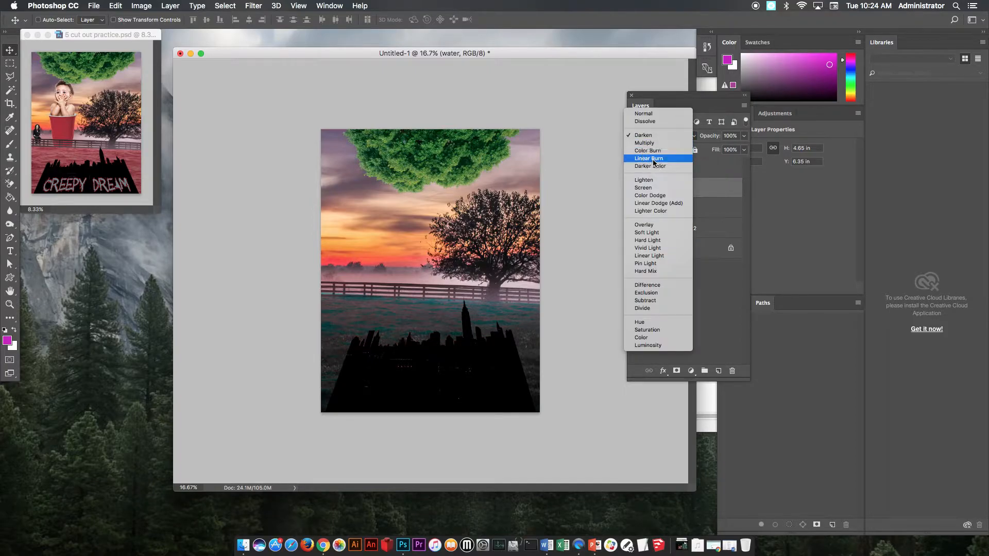
click(656, 159)
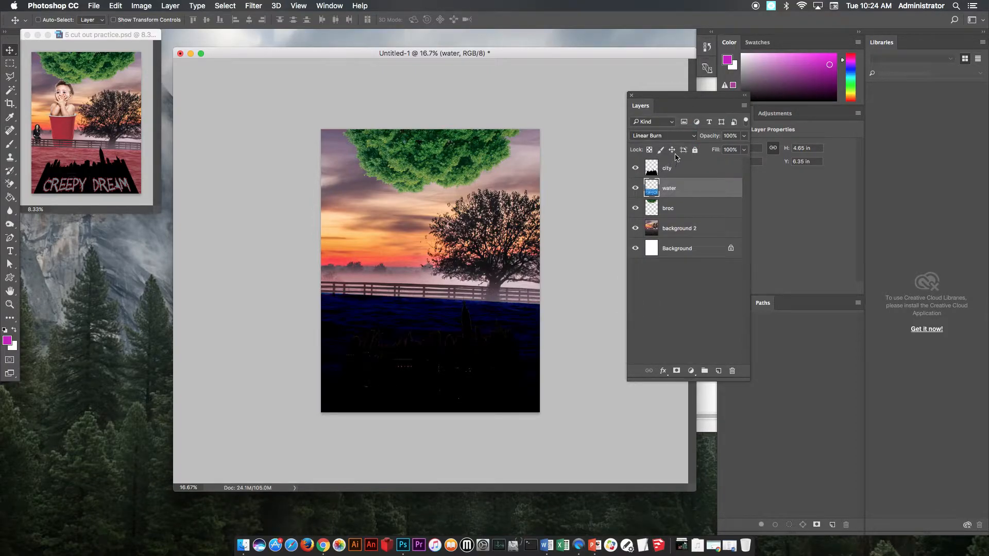
click(670, 136)
click(671, 164)
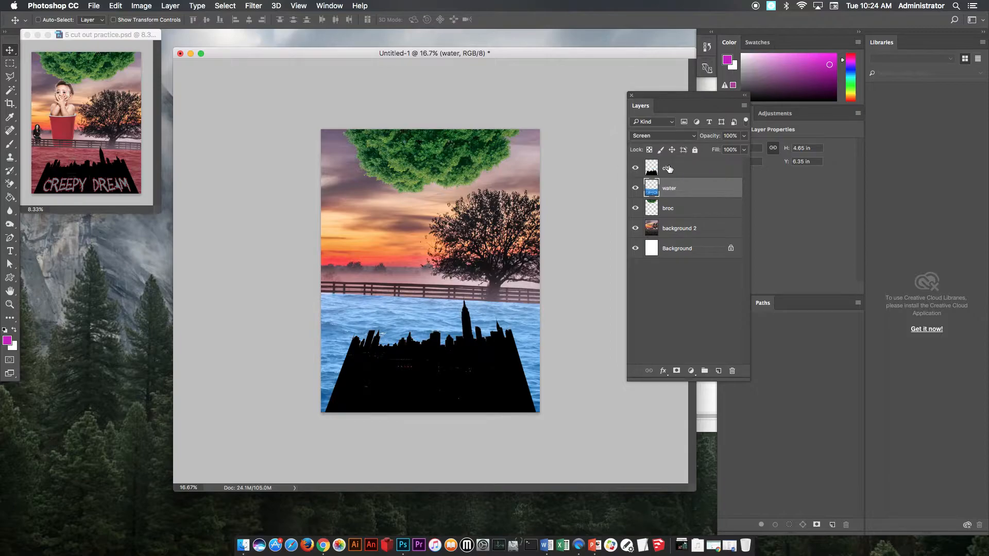
click(669, 136)
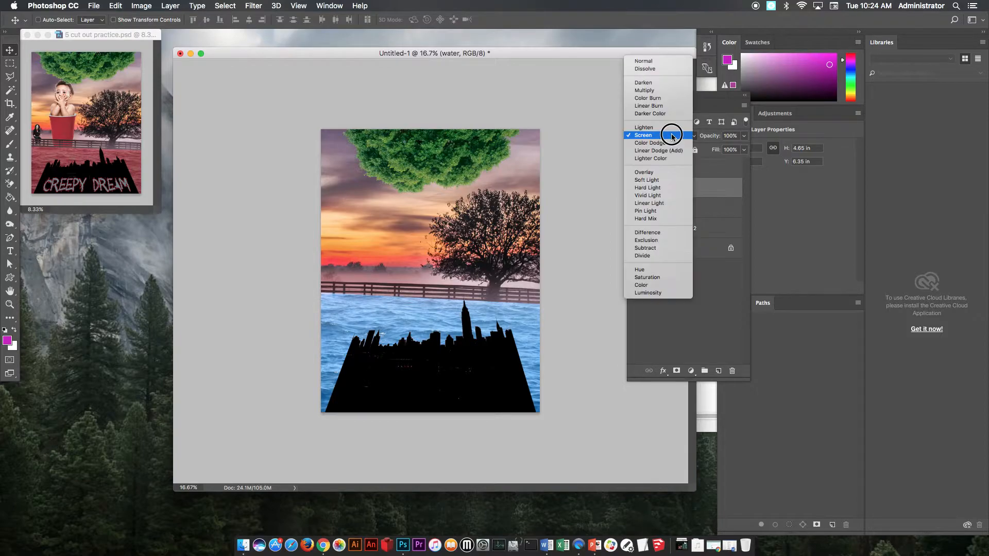
click(657, 173)
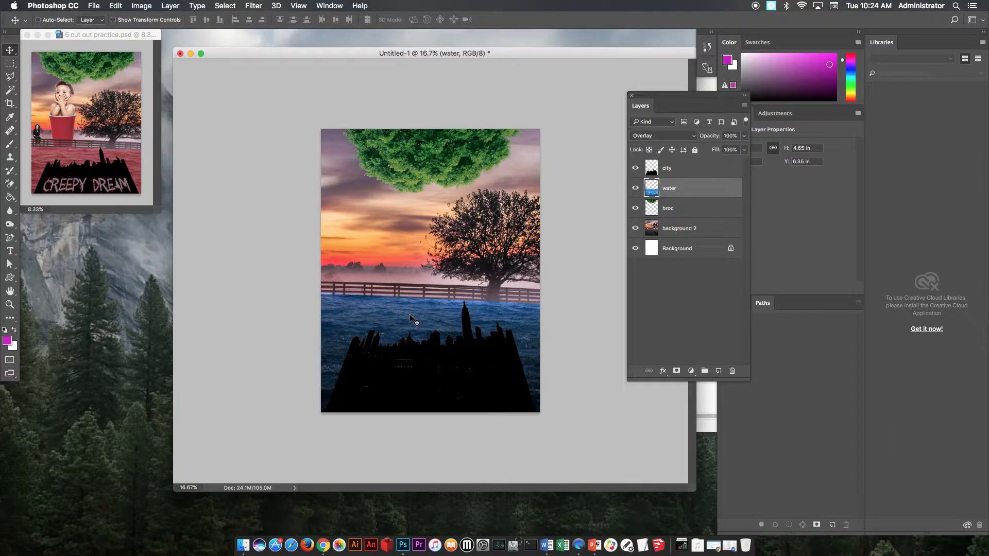
Add a dark red Color Overlay effect with the Hue blend mode to the water layer
double_click(716, 192)
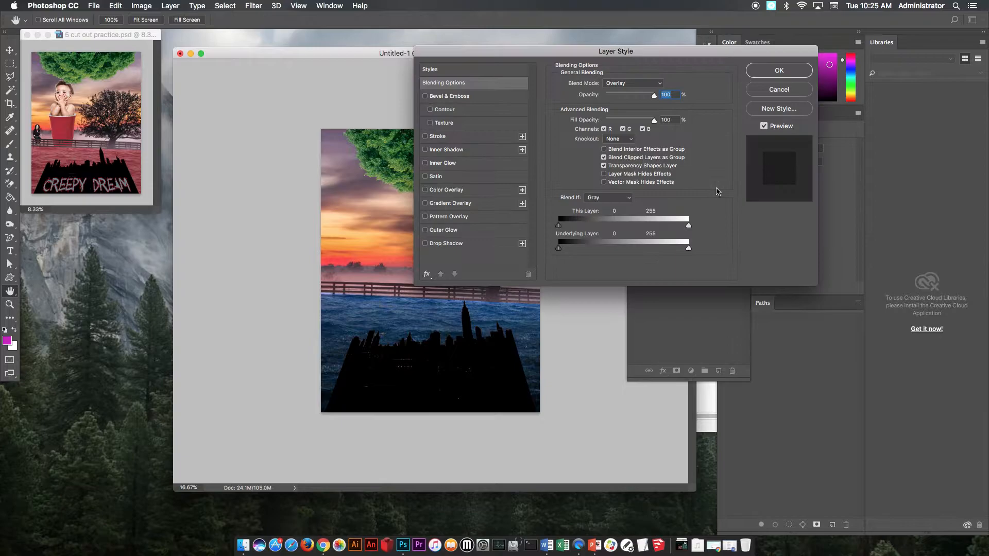
click(453, 189)
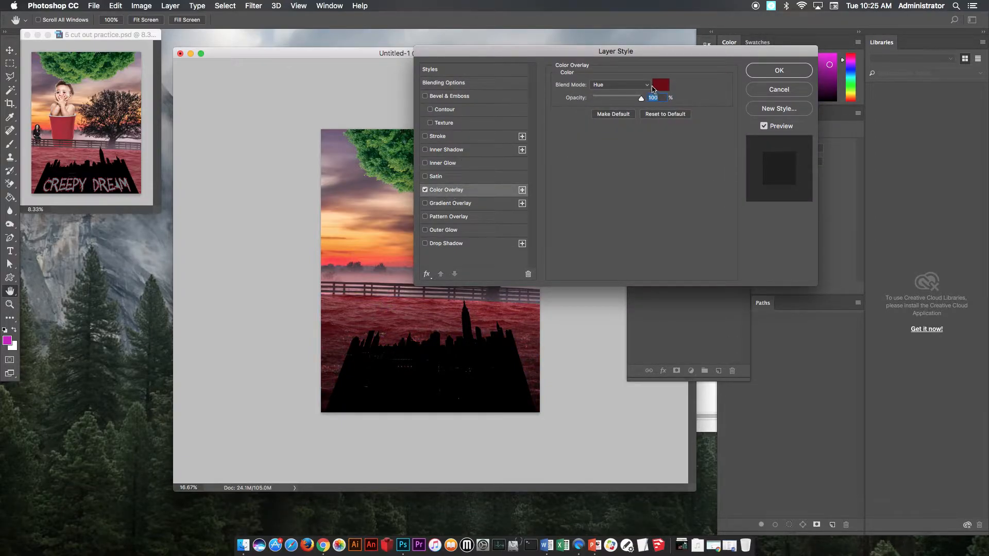
click(646, 85)
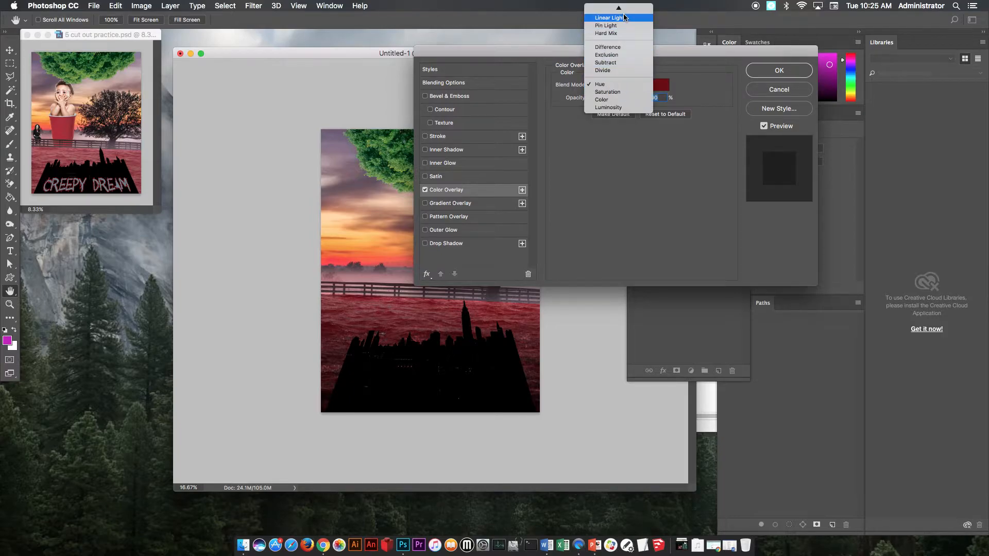
click(700, 92)
click(625, 87)
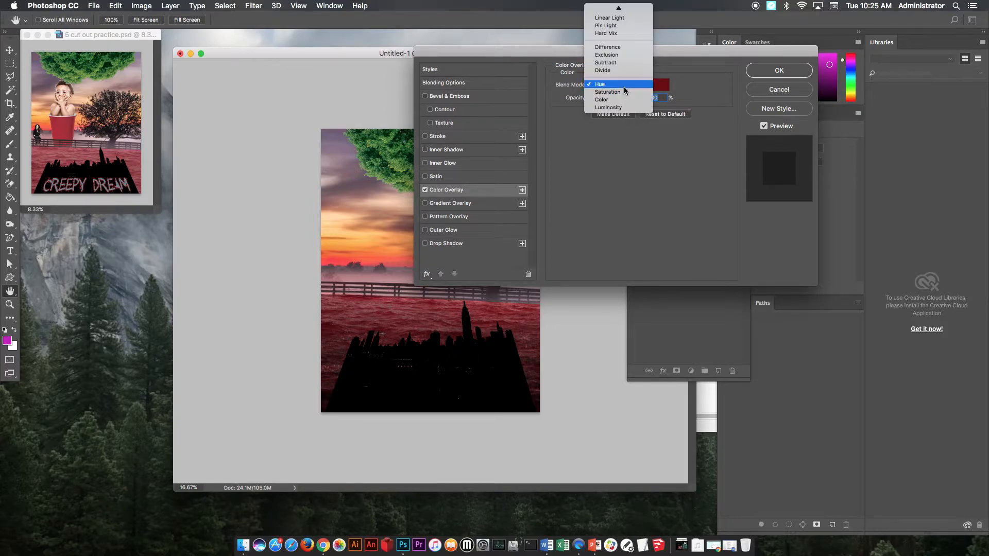
click(623, 87)
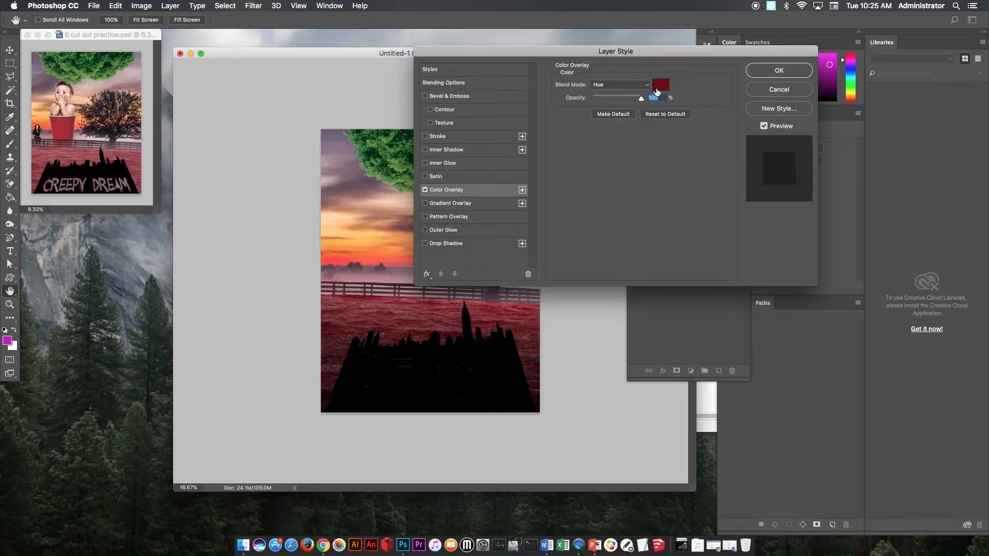
click(661, 84)
click(261, 106)
click(348, 104)
click(777, 71)
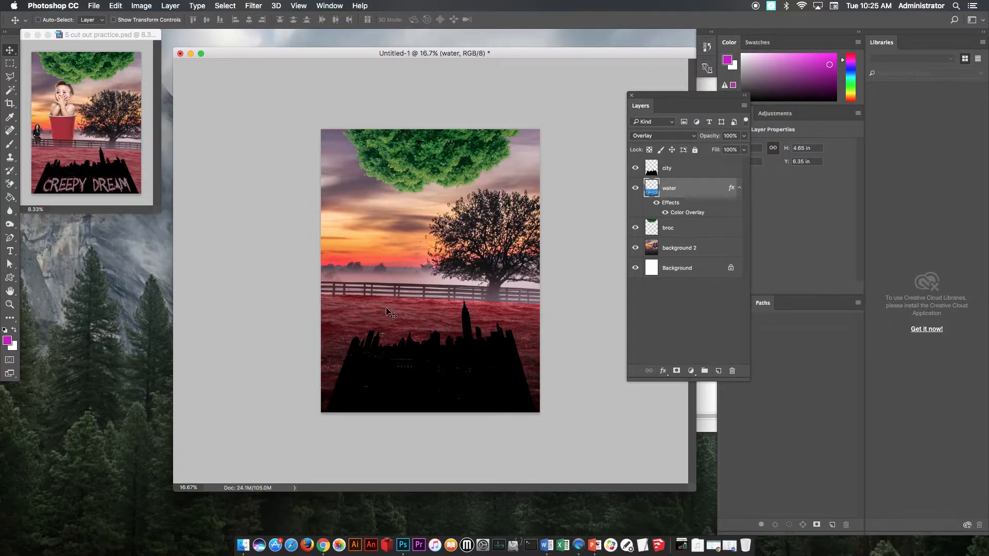
Shift the water layer slightly down below the fence and refine its placement with Free Transform
drag(366, 293, 395, 316)
drag(304, 326, 306, 333)
key(super+minus)
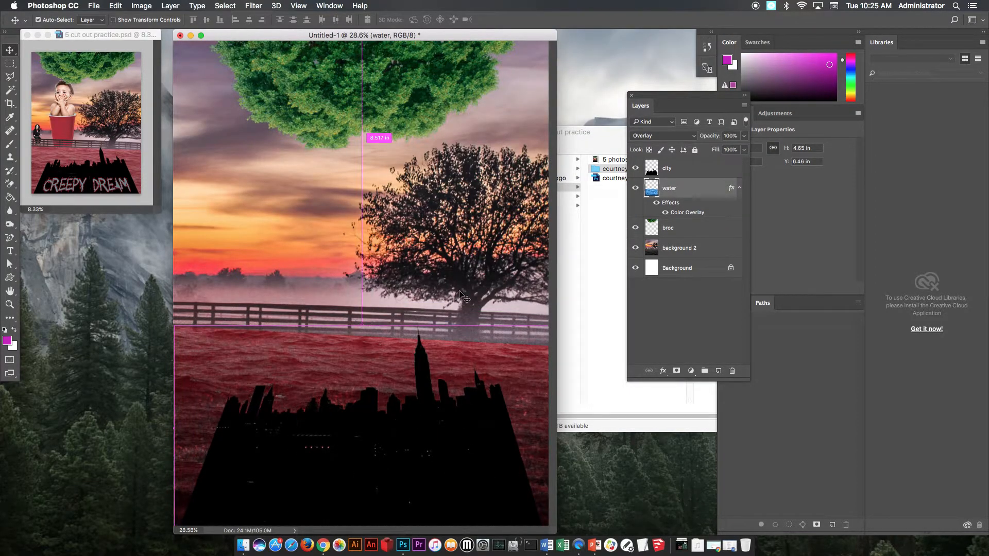
key(super+t)
drag(504, 287, 503, 288)
double_click(462, 356)
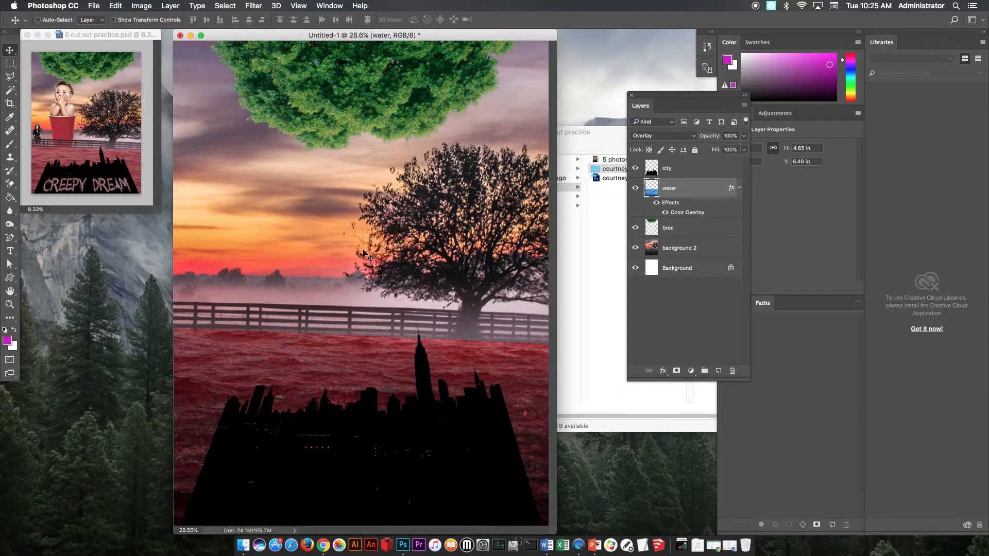
Open the red cup JPEG (file name starting with ccce4bb5) from the 5 cut out practice folder in Photoshop
click(593, 155)
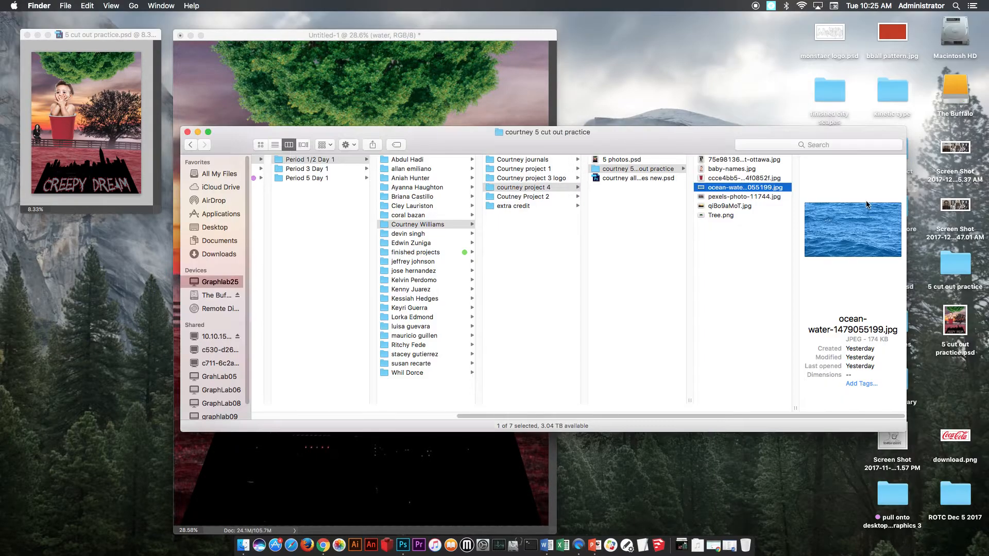
click(732, 179)
right_click(735, 179)
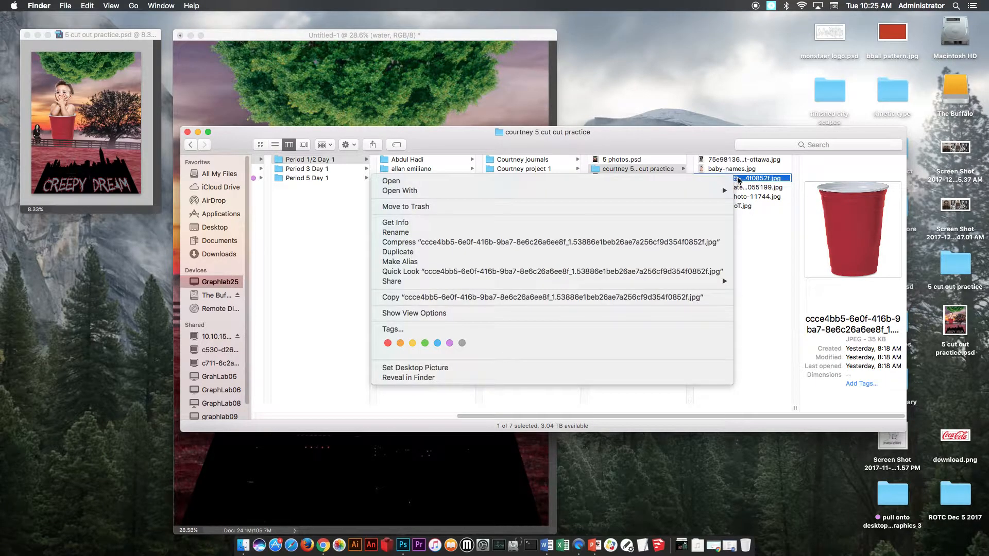
mouse_move(717, 194)
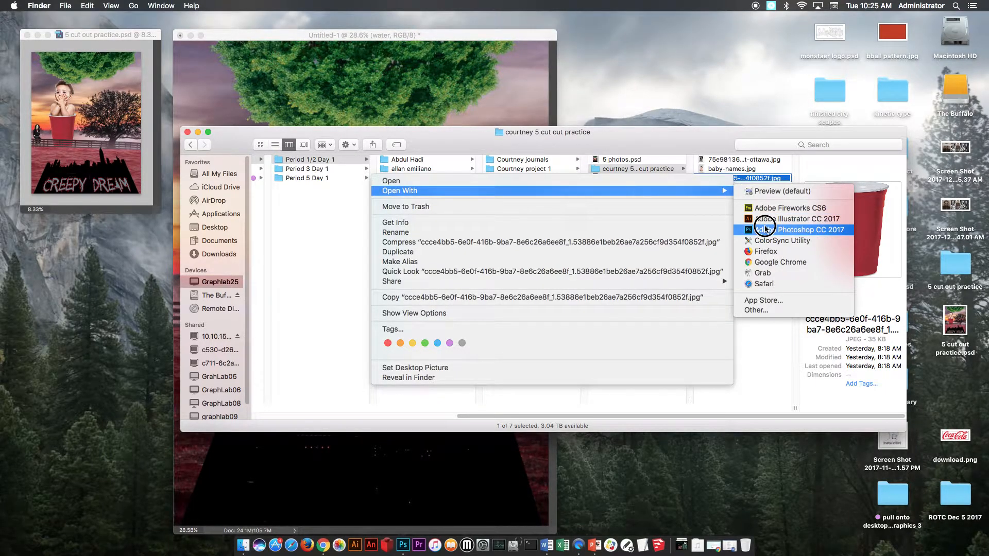
click(762, 223)
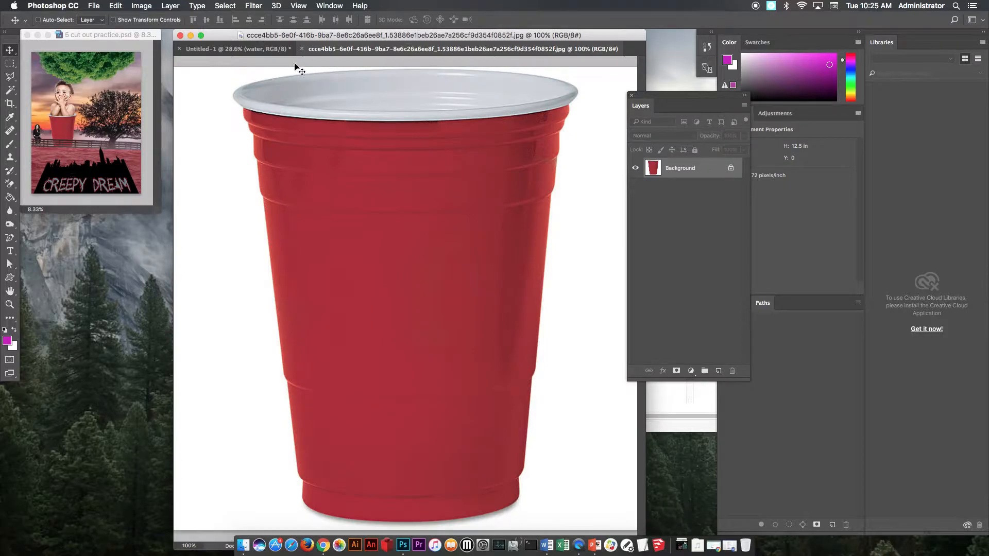
Float the cup photo in its own window clear of the composite and select the whole cup, including its rim, with the Quick Selection tool
drag(361, 49, 138, 166)
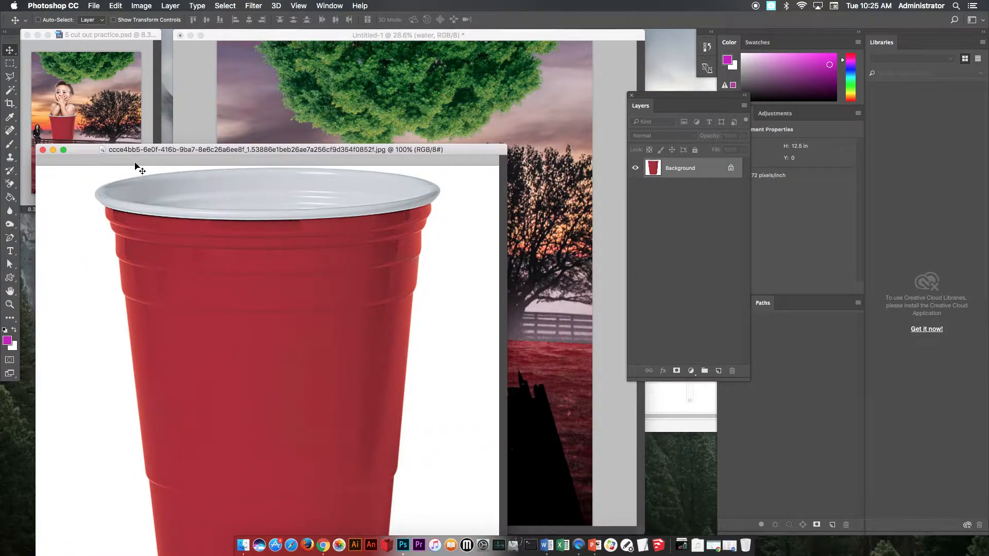
drag(74, 150, 57, 81)
click(9, 88)
click(65, 90)
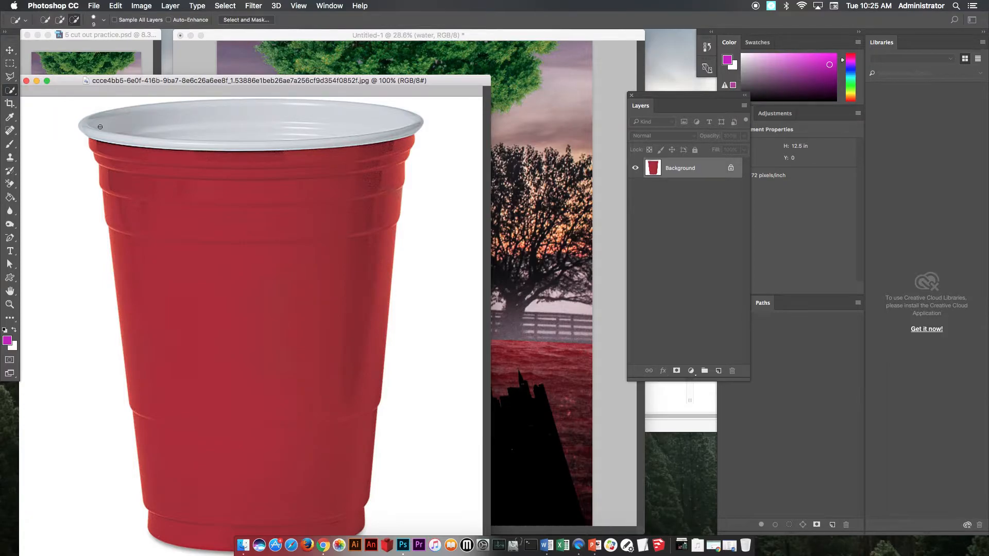
click(45, 21)
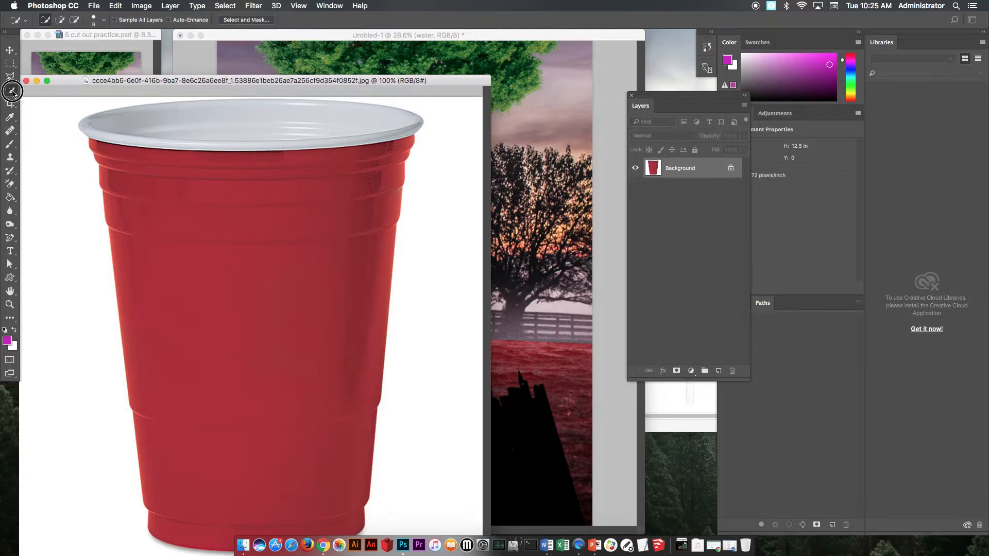
drag(107, 125, 204, 462)
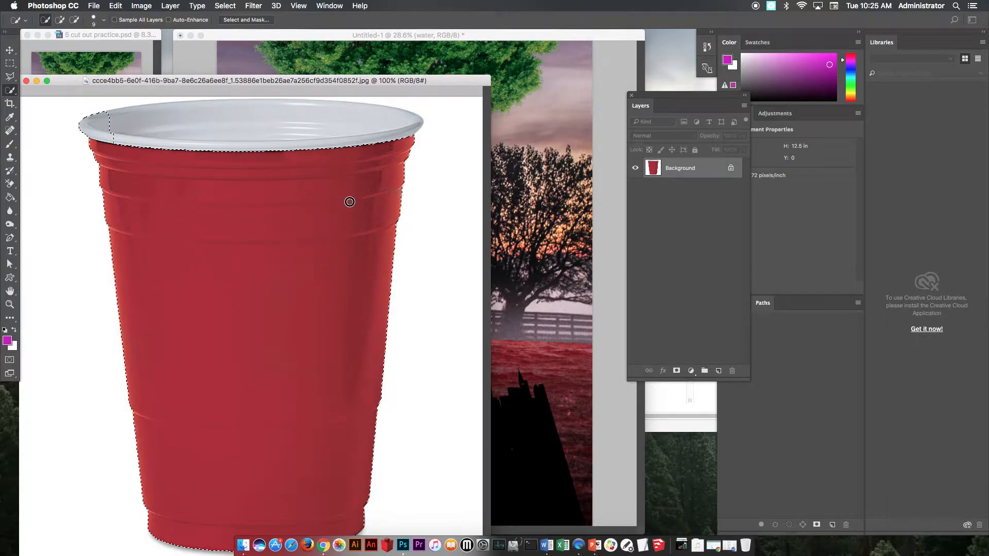
drag(366, 126, 287, 119)
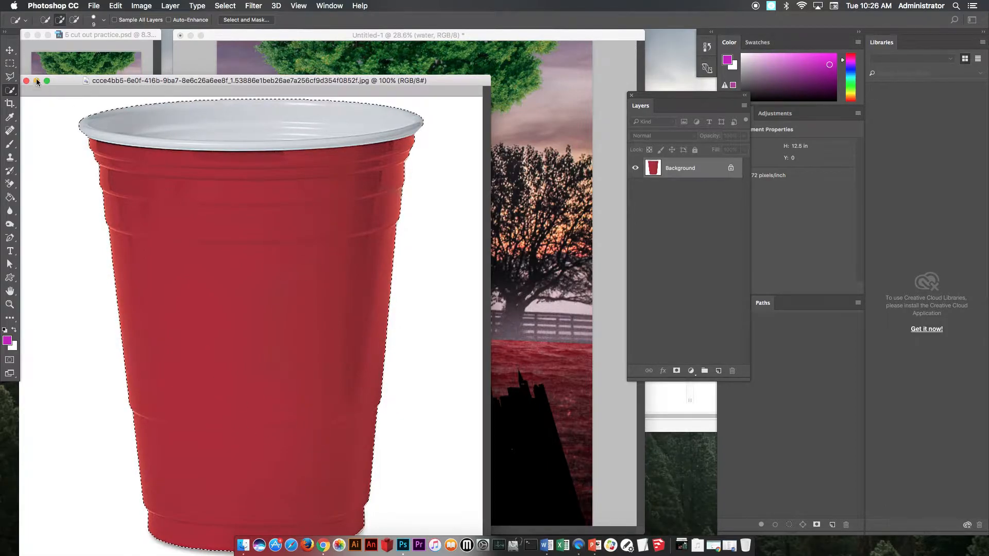
Copy the selected cup into the Untitled-1 composite over the dark tree and close the cup photo
click(10, 50)
drag(271, 202, 514, 248)
click(110, 81)
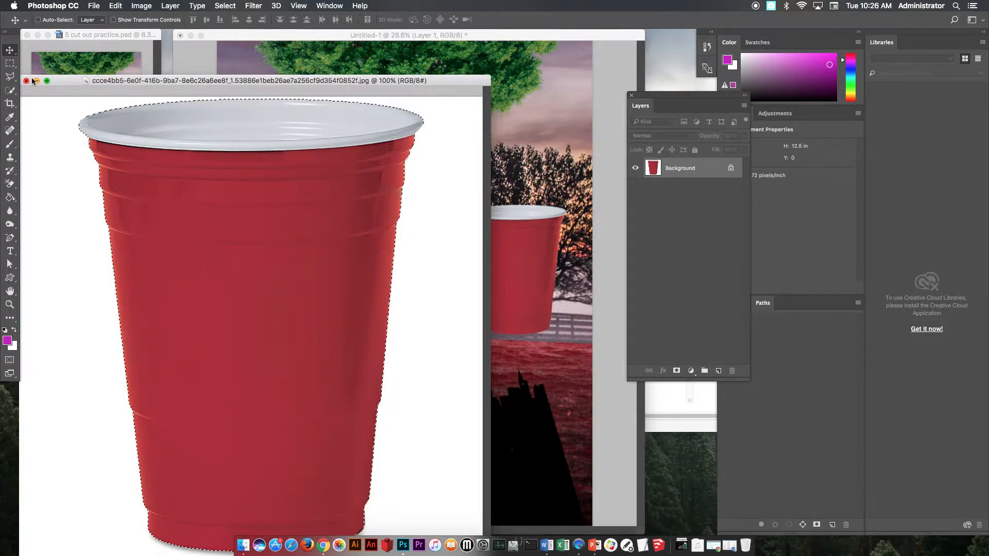
click(10, 90)
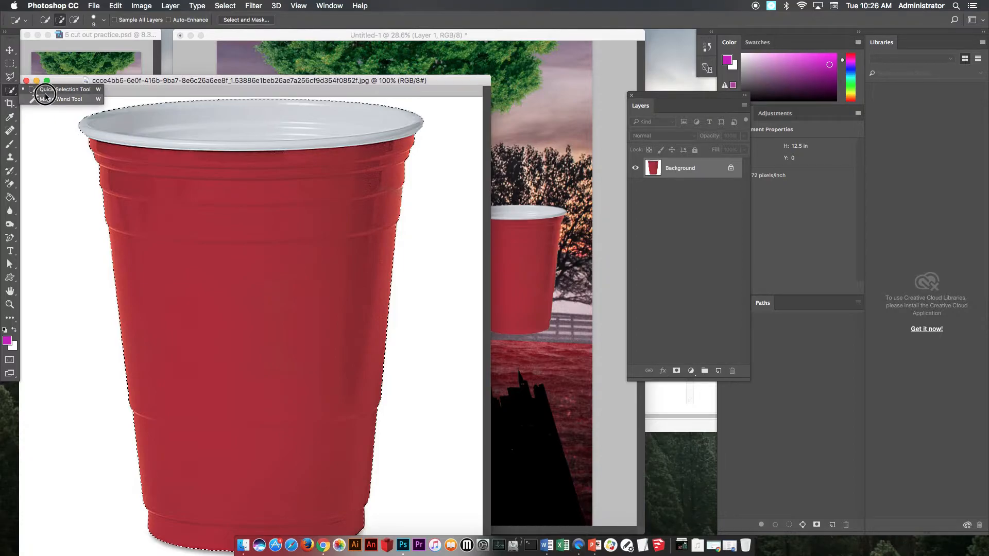
click(10, 76)
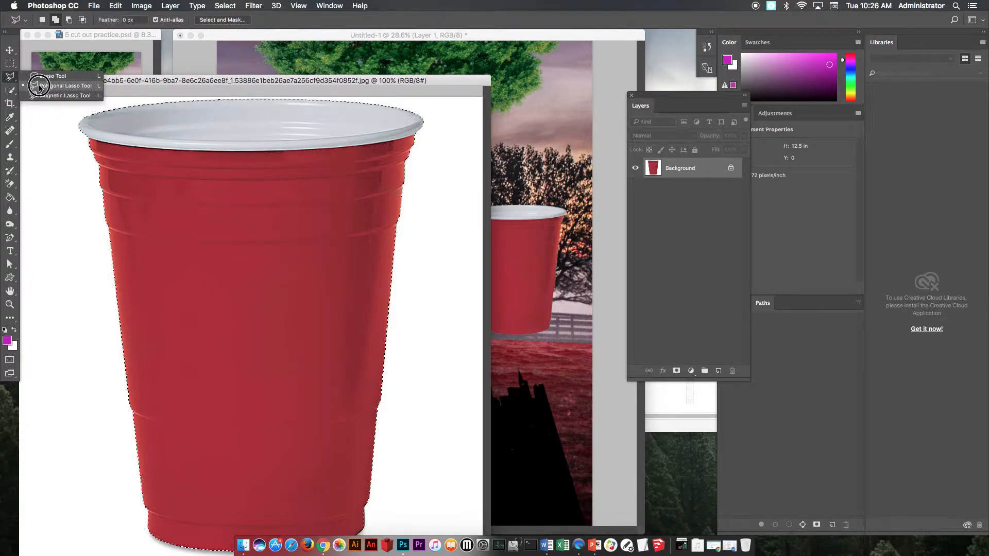
click(71, 76)
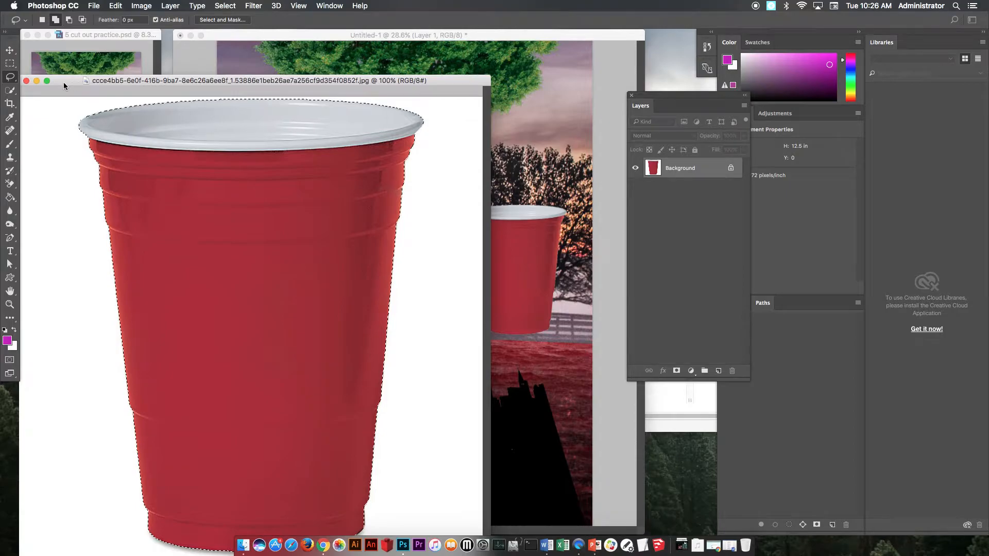
click(26, 81)
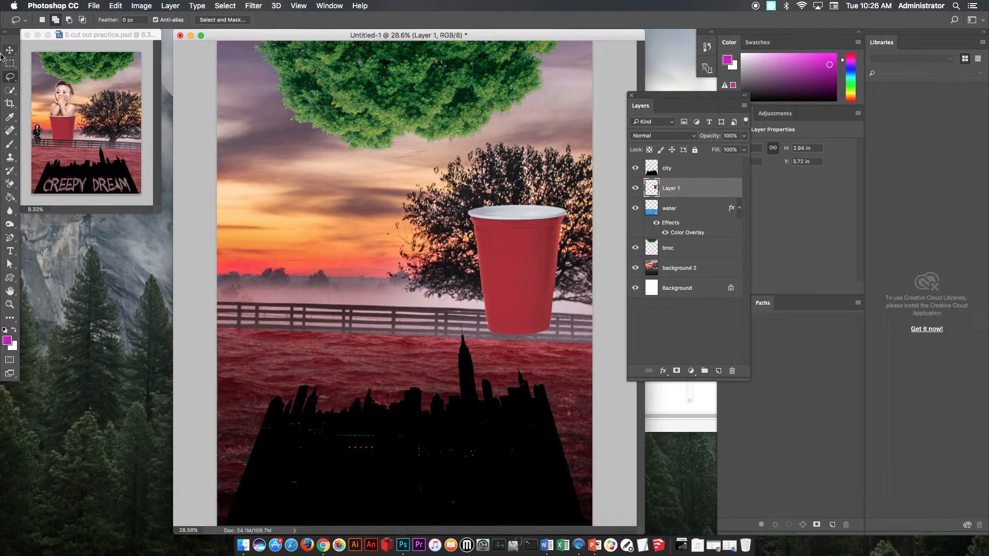
Move the cup left of the dark tree to the fence and scale it to about 2.6 in tall
click(9, 51)
drag(520, 243, 323, 245)
key(super+t)
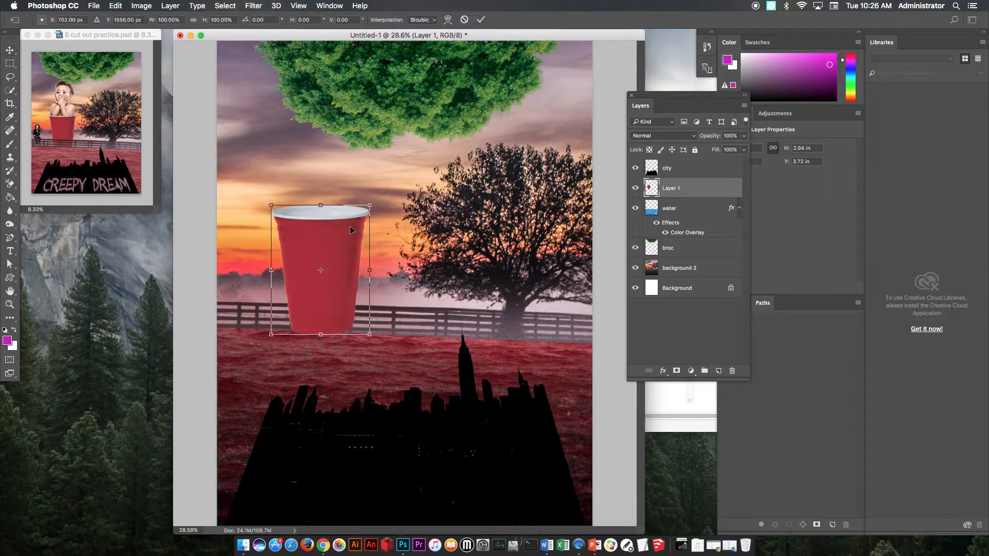
drag(369, 208, 356, 222)
double_click(337, 241)
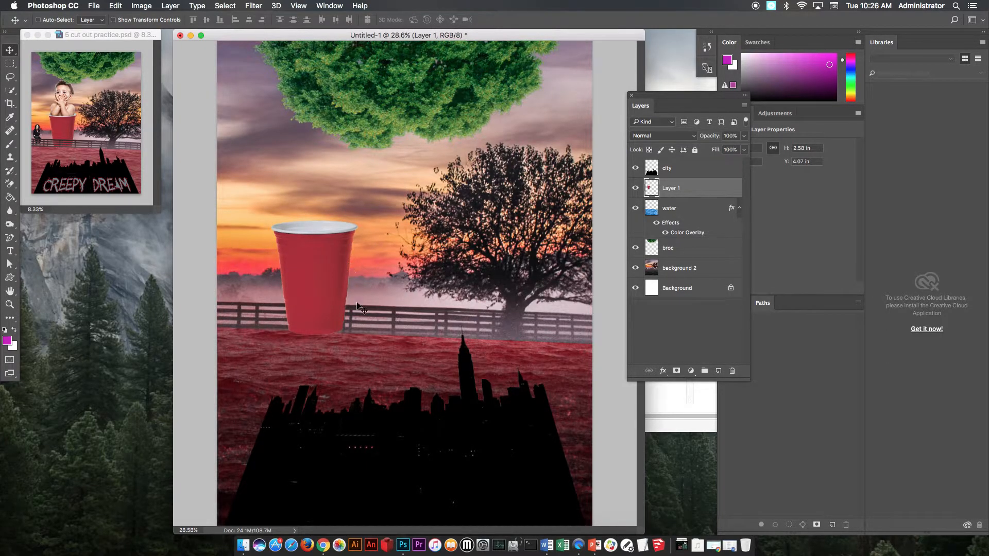
drag(330, 316, 326, 310)
Rename the red cup's layer as cup and hide it, leaving the background 2 layer selected
text(cup)
key(Return)
click(707, 269)
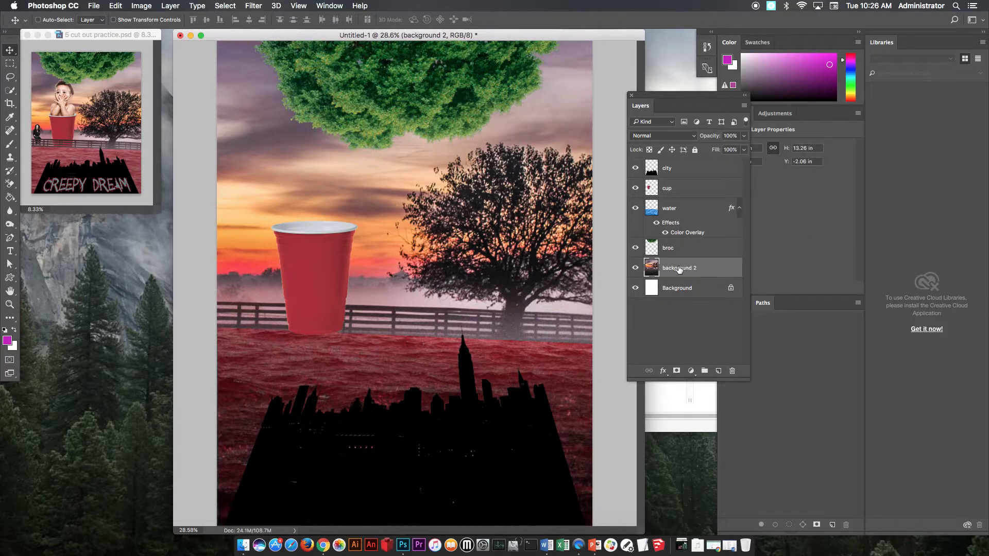
click(636, 188)
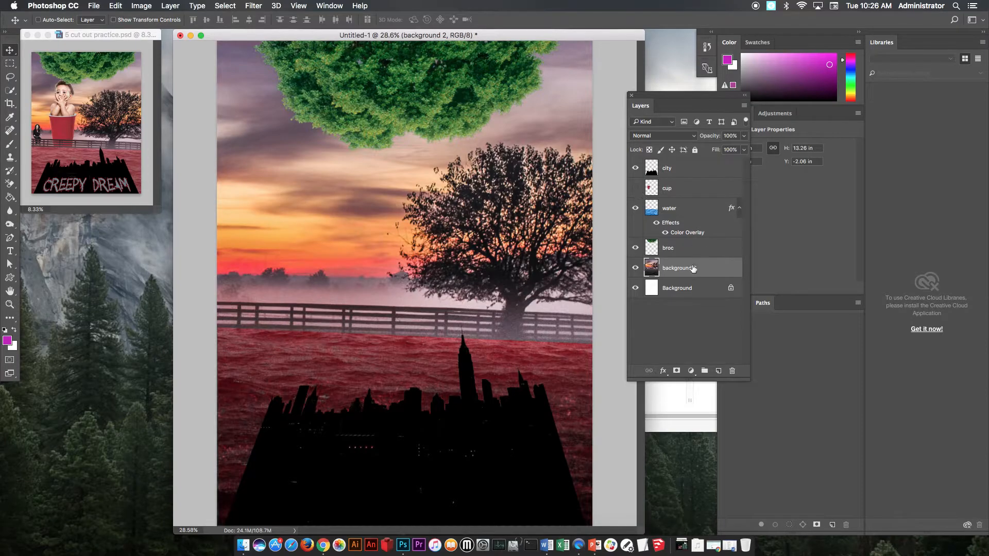
Select the fence and tree on background 2 with the Magic Wand and copy them to a new layer named fence and tree
click(10, 91)
click(34, 99)
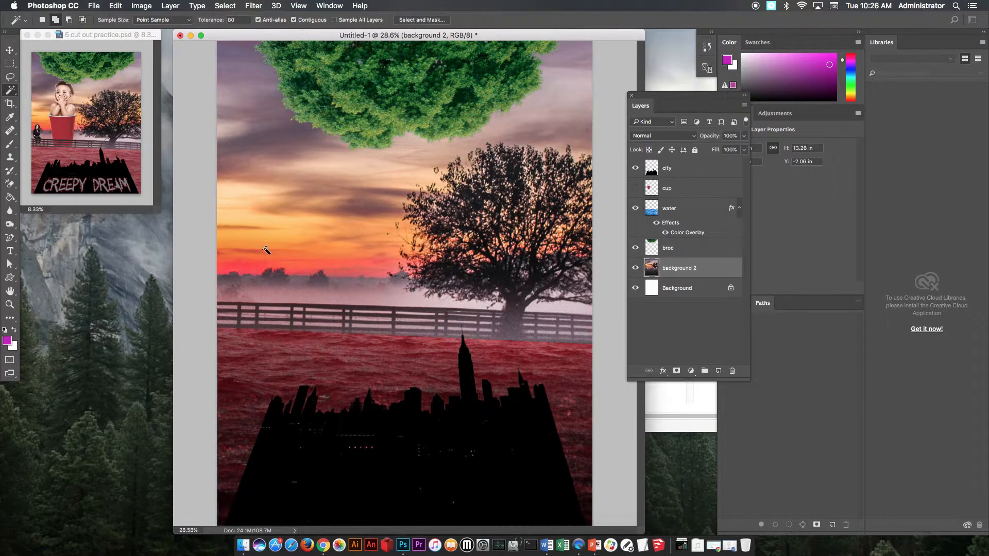
click(305, 307)
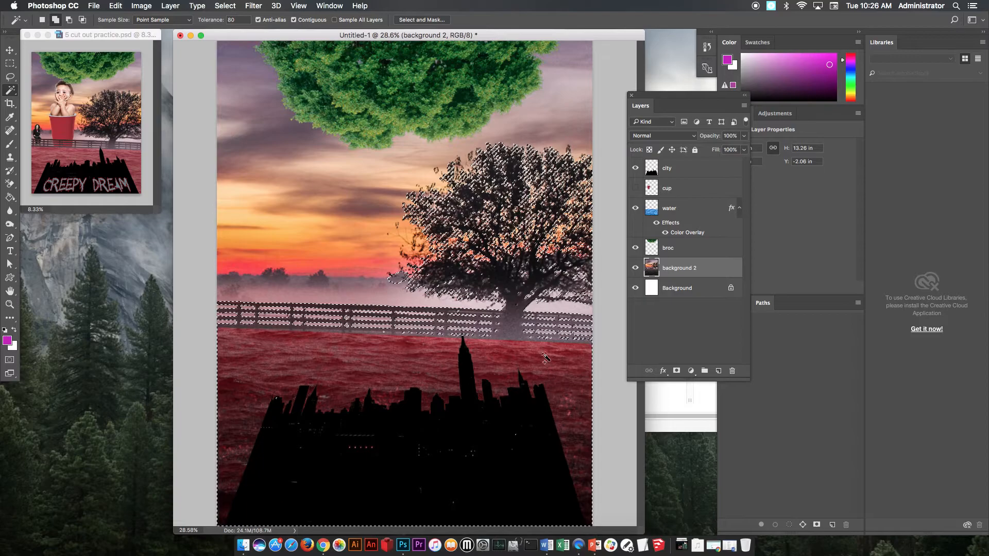
click(237, 19)
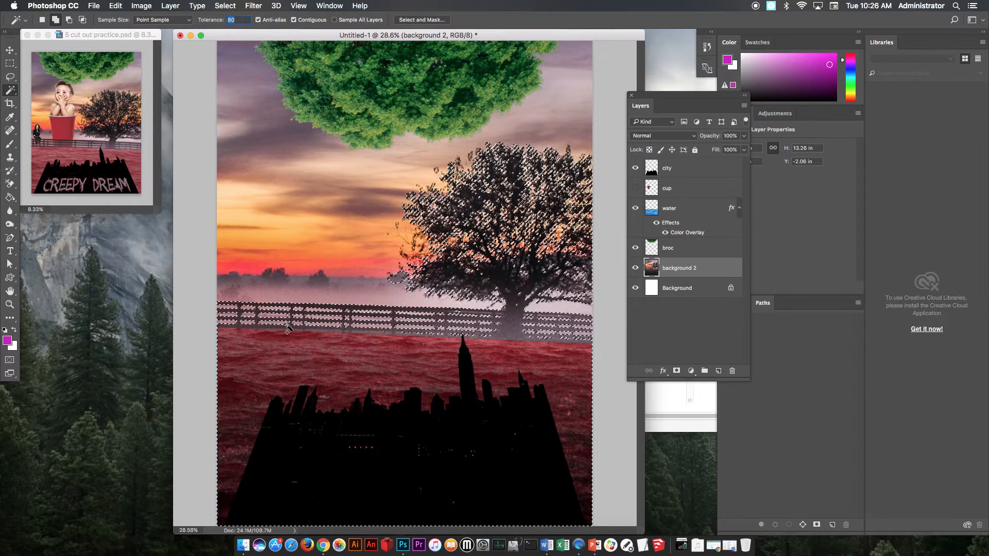
right_click(463, 279)
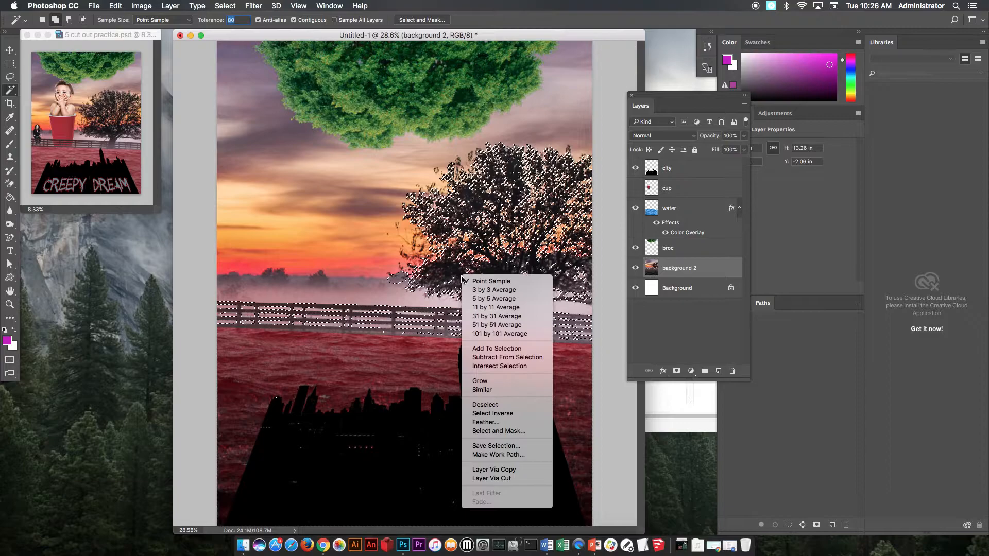
click(521, 470)
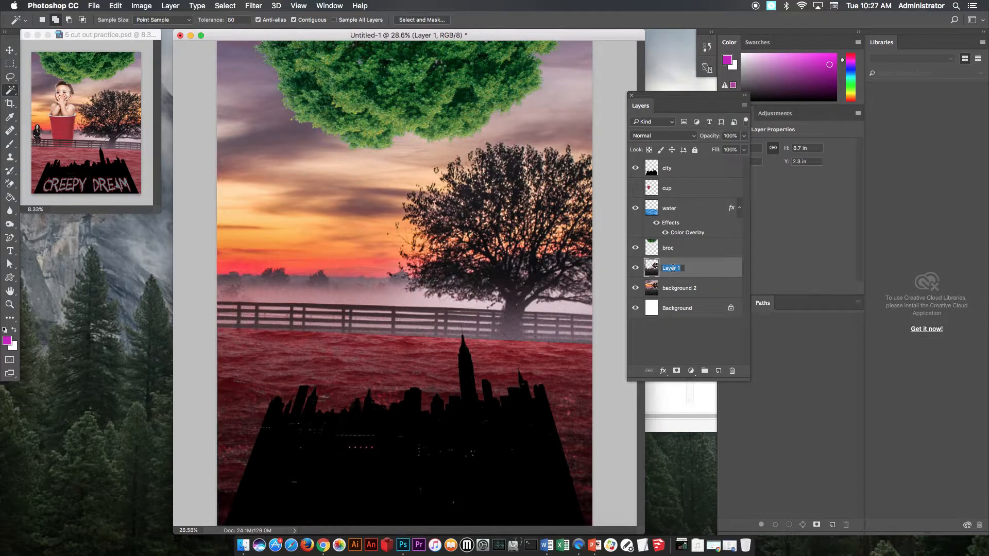
text(fence and tree)
key(Return)
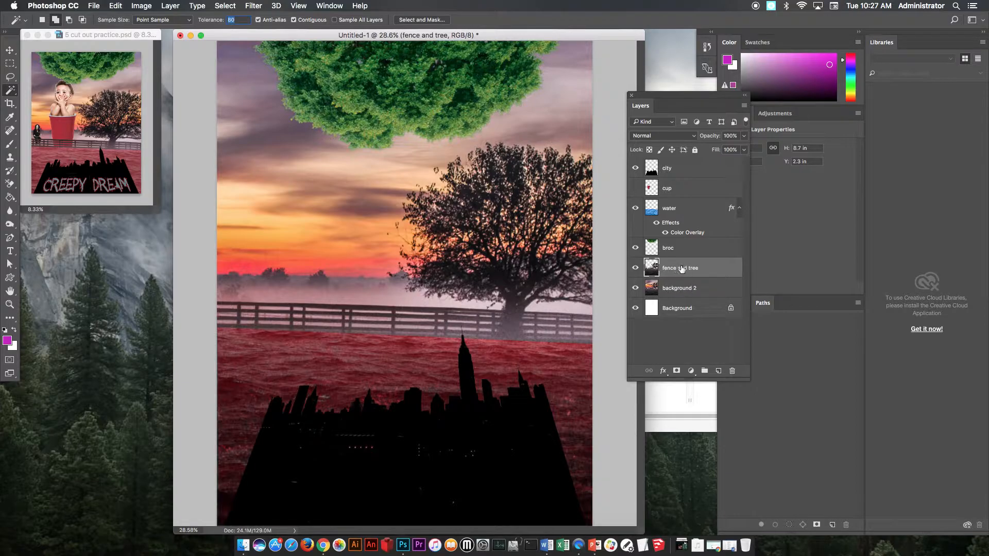
Show the cup layer, place it directly beneath the fence and tree layer, and nudge the cup slightly right behind the fence
click(670, 194)
click(638, 191)
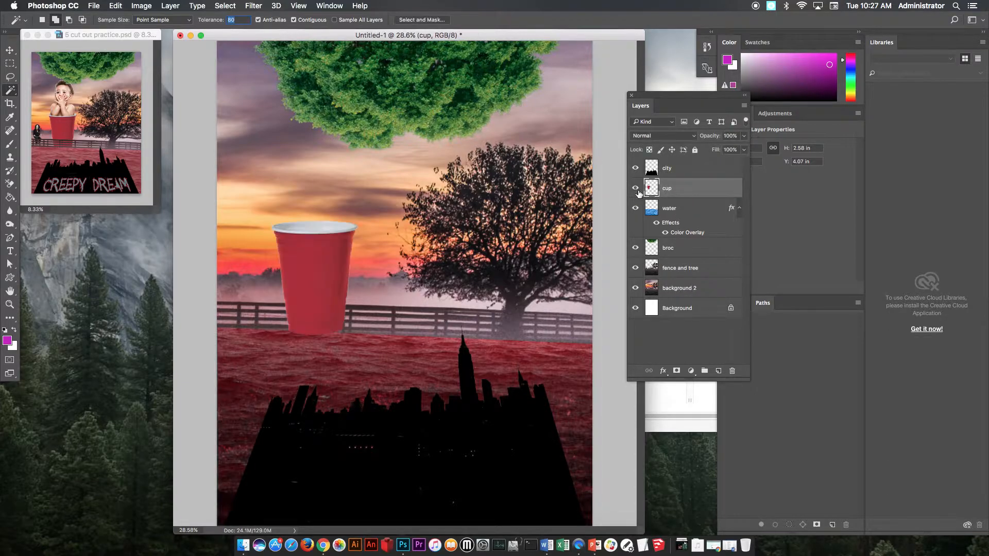
drag(680, 192, 686, 278)
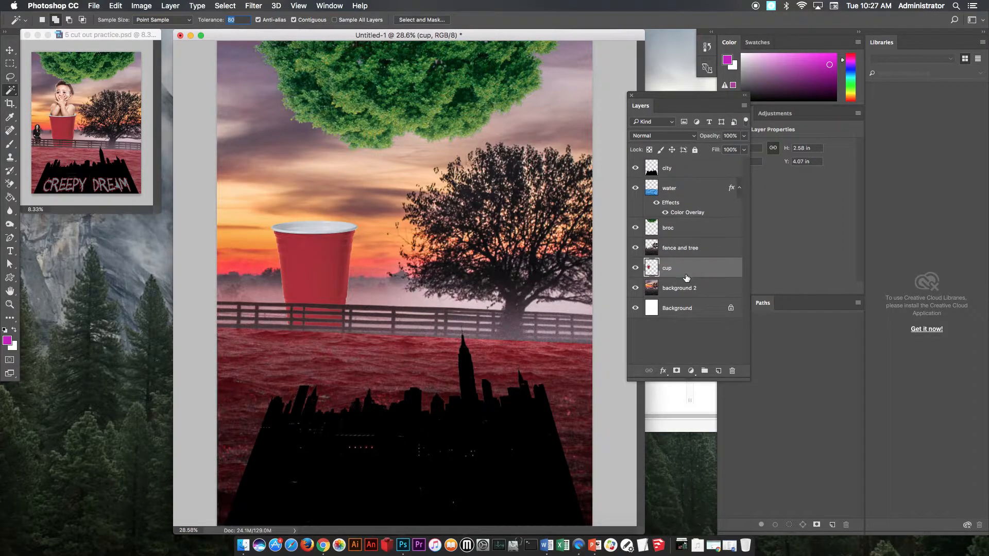
click(314, 269)
key(v)
drag(320, 251, 335, 251)
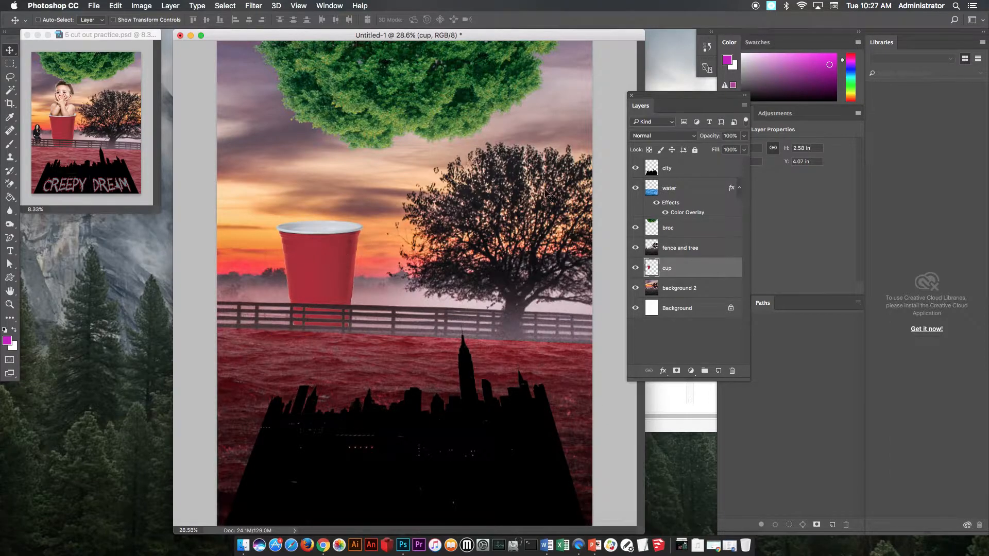
Open baby-names.jpg from the 5 cut out practice folder in Photoshop and float it in its own window
click(672, 391)
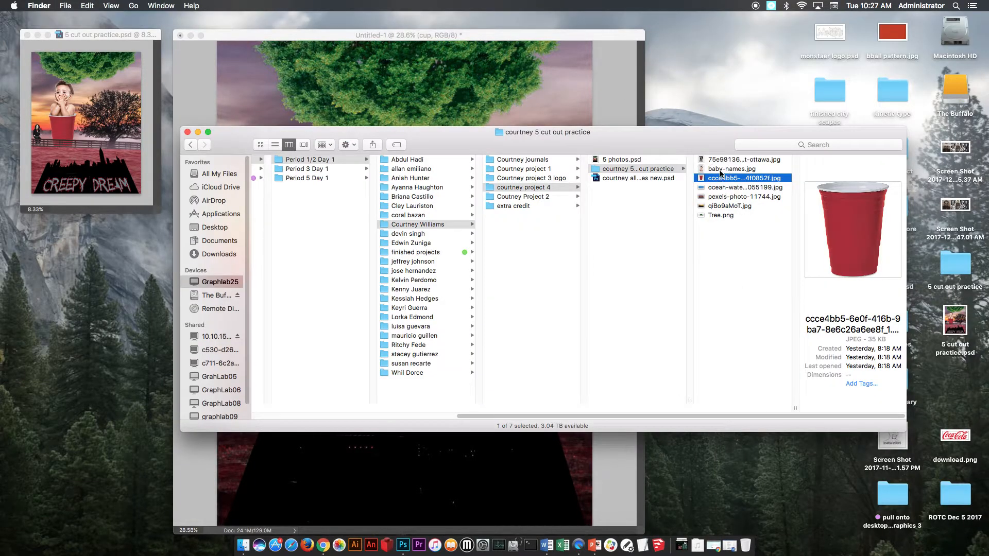
right_click(720, 171)
mouse_move(759, 184)
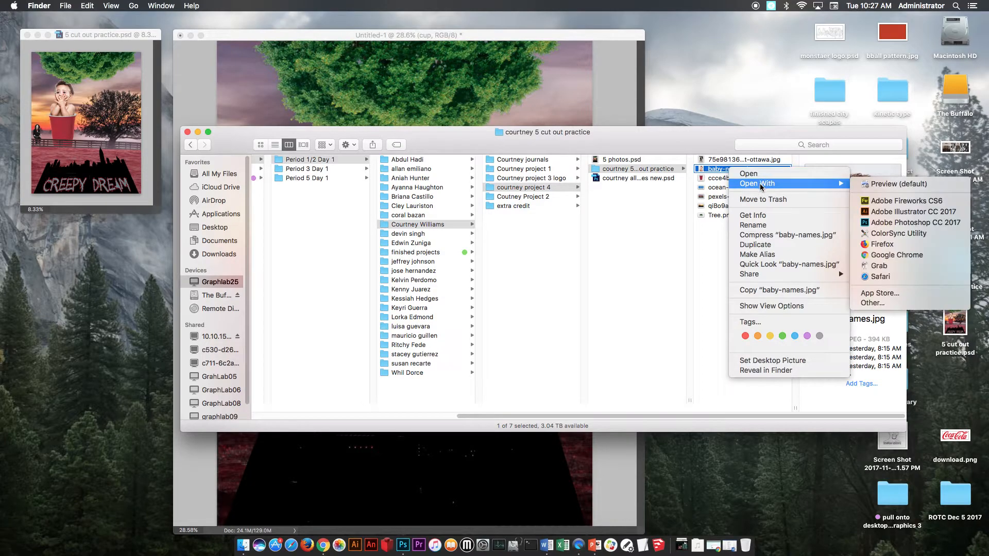
click(906, 222)
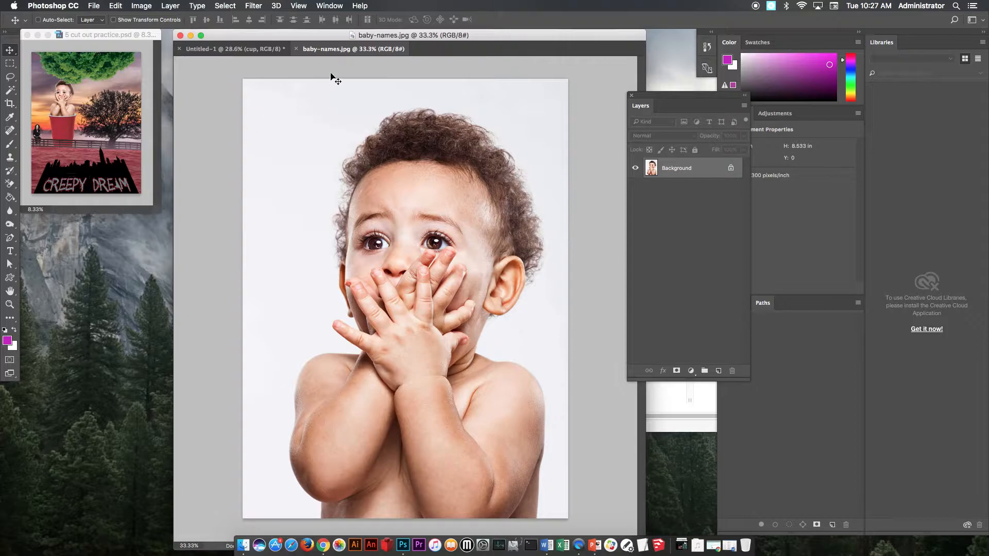
drag(332, 52, 139, 82)
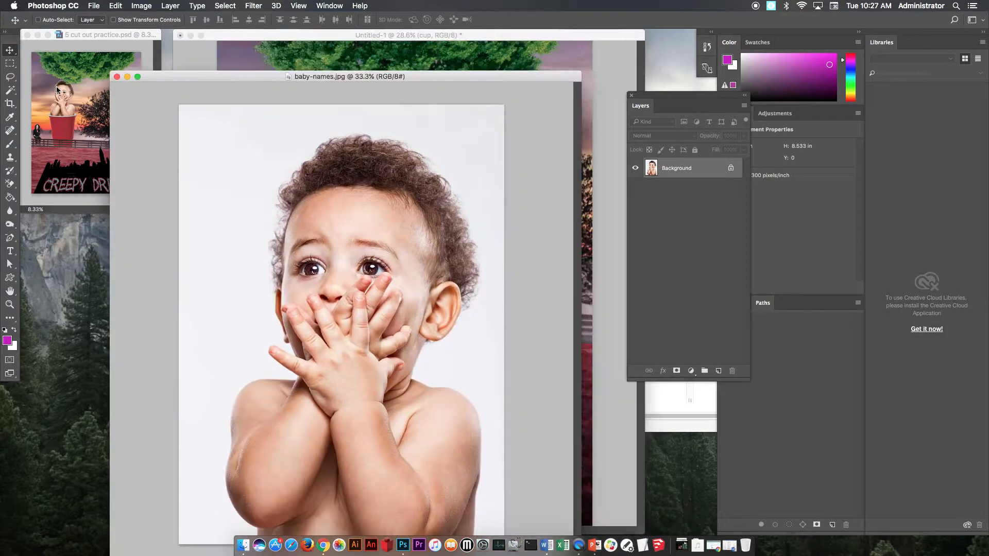
Select the entire white backdrop around the baby with the Quick Selection tool, on both sides and above the hair
drag(14, 93, 46, 91)
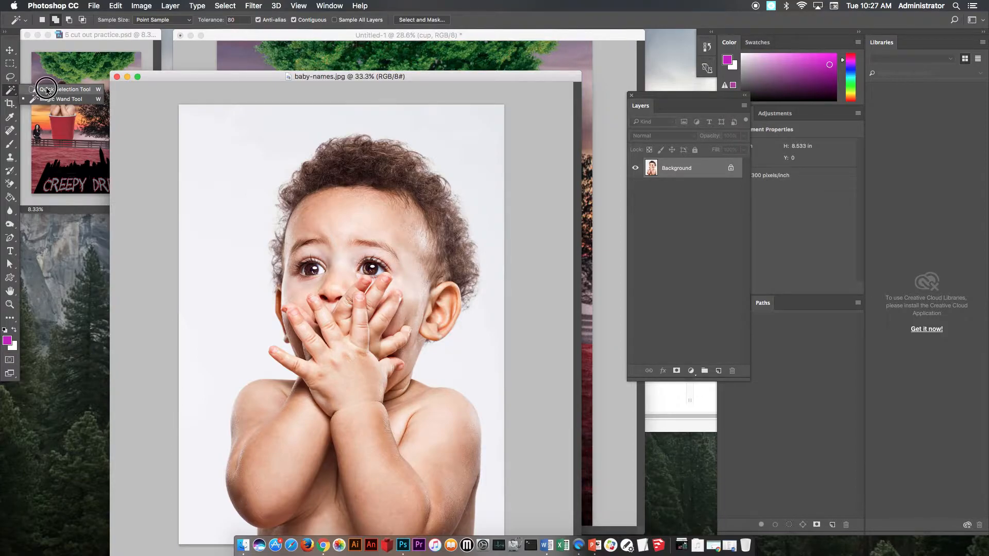
drag(46, 91, 46, 90)
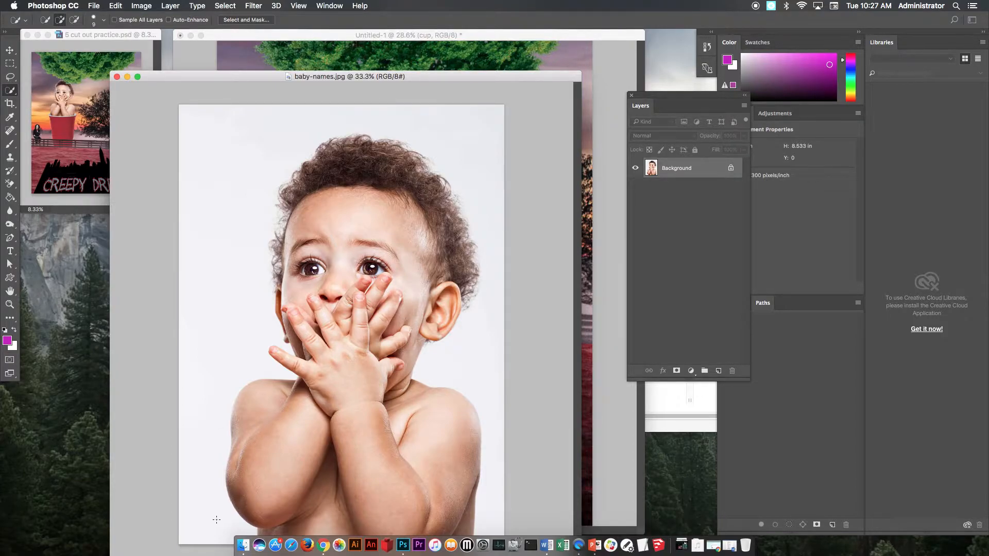
mouse_move(221, 534)
mouse_down()
mouse_move(210, 431)
mouse_move(222, 363)
mouse_move(243, 324)
mouse_move(239, 185)
mouse_up()
click(74, 20)
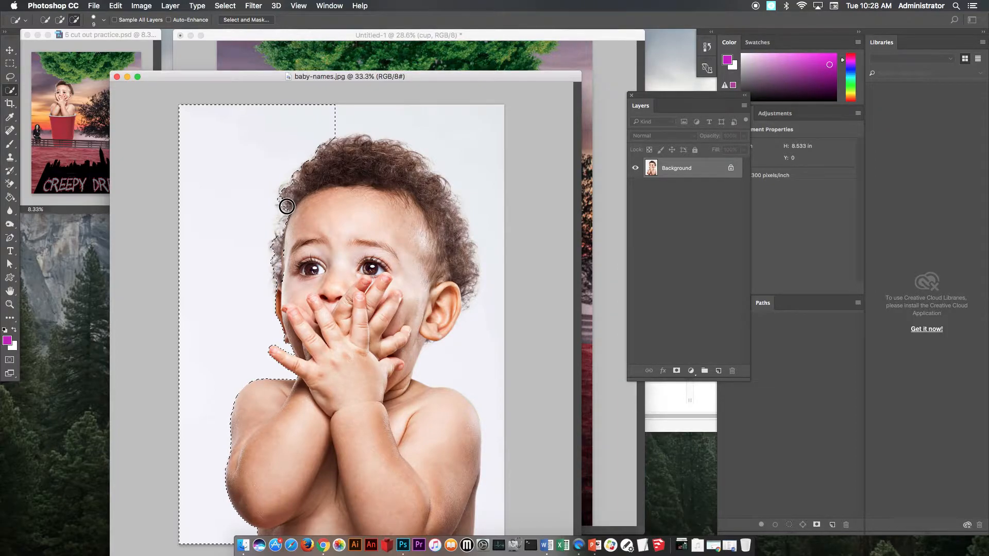
click(61, 20)
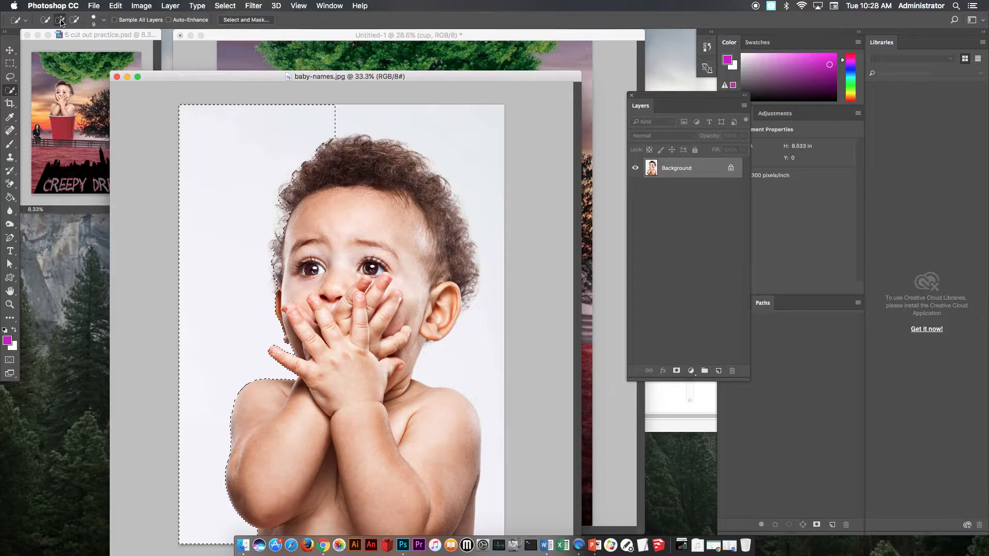
mouse_move(331, 116)
mouse_down()
mouse_move(450, 142)
mouse_move(470, 174)
mouse_move(481, 282)
mouse_move(454, 355)
mouse_up()
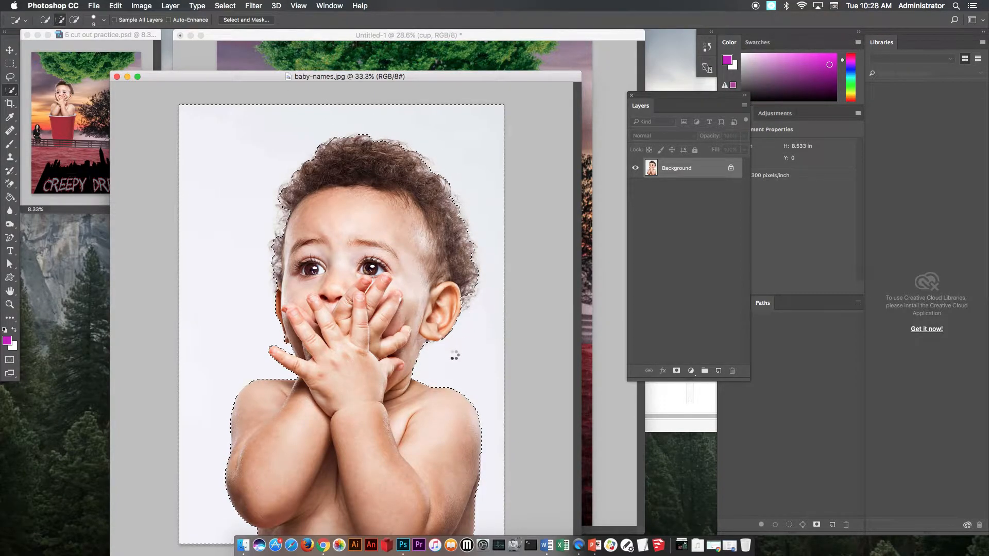
Try cutting the selected backdrop to a new layer in the baby photo and undo the cut
drag(402, 77, 206, 75)
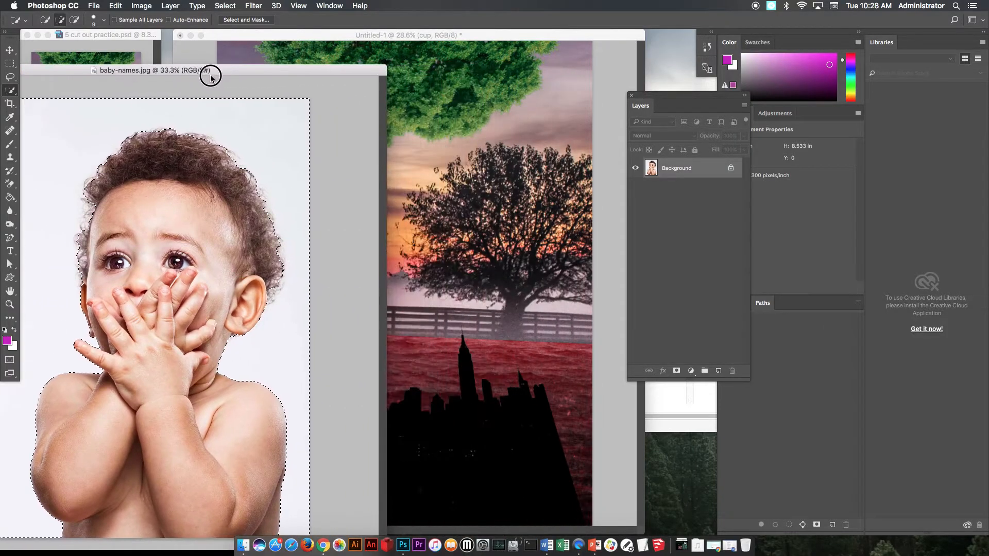
right_click(112, 119)
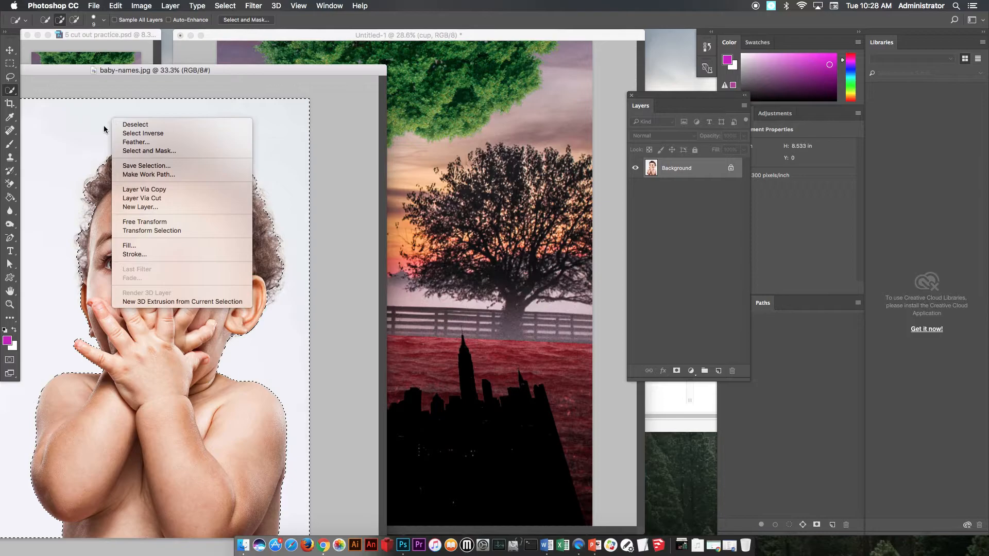
click(161, 198)
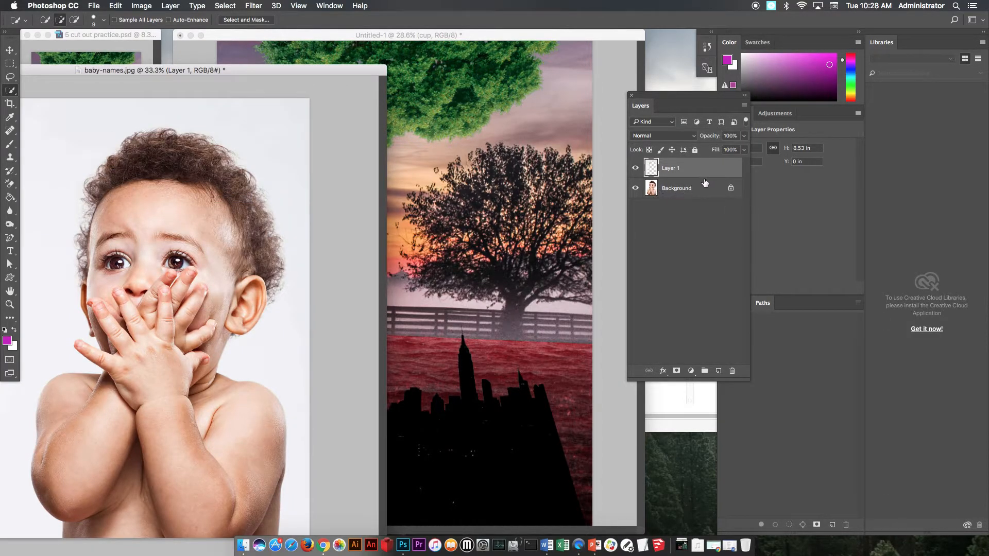
key(super+z)
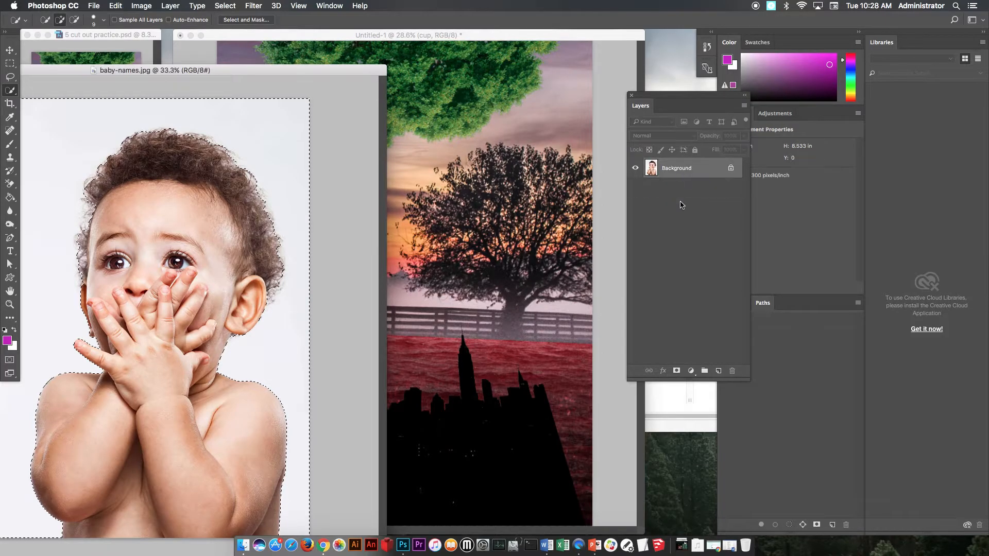
Try moving the selected backdrop from the baby photo into the Untitled-1 composite and undo the transfer
key(v)
drag(261, 126, 487, 141)
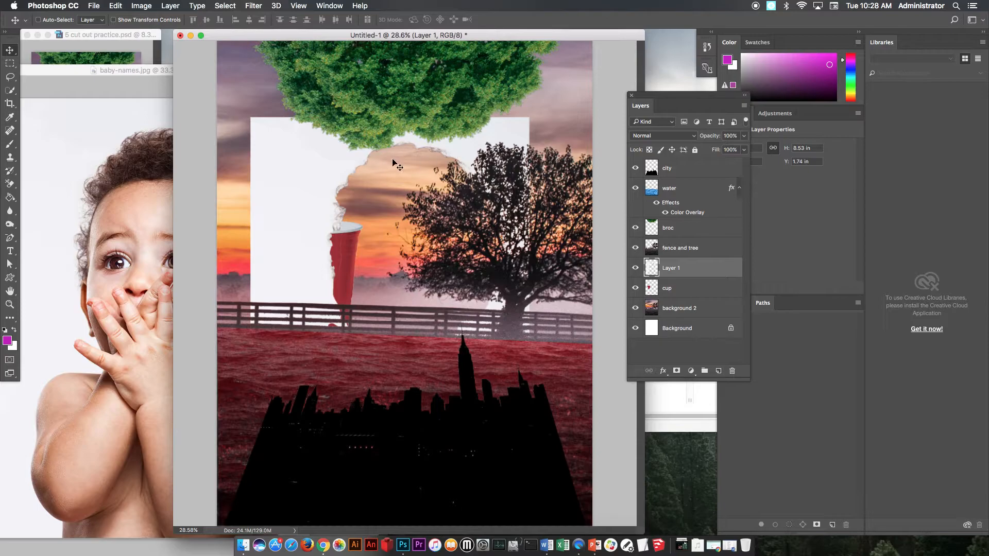
key(super+z)
click(131, 113)
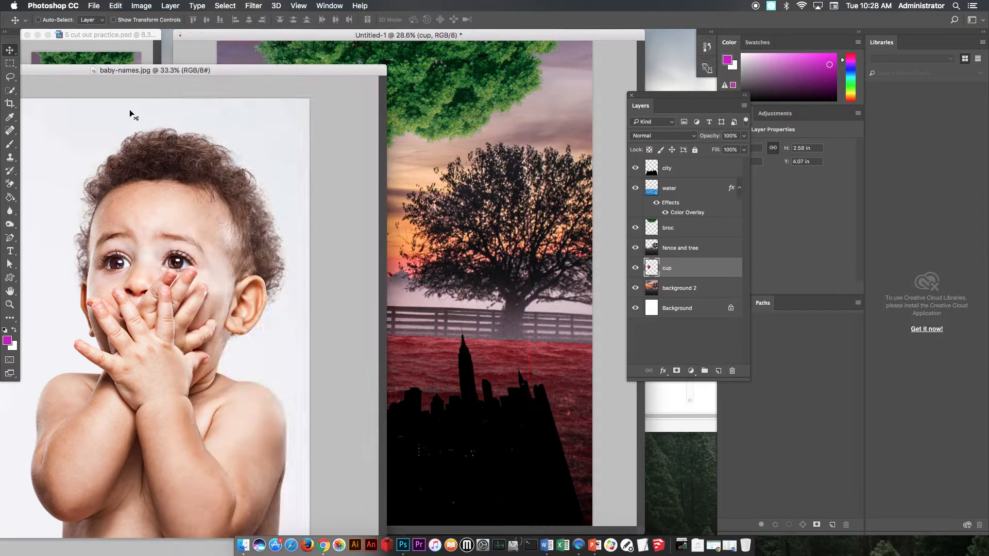
Bring the baby photo's window fully into view and invert the backdrop selection so the baby is selected
click(158, 73)
drag(158, 72, 254, 62)
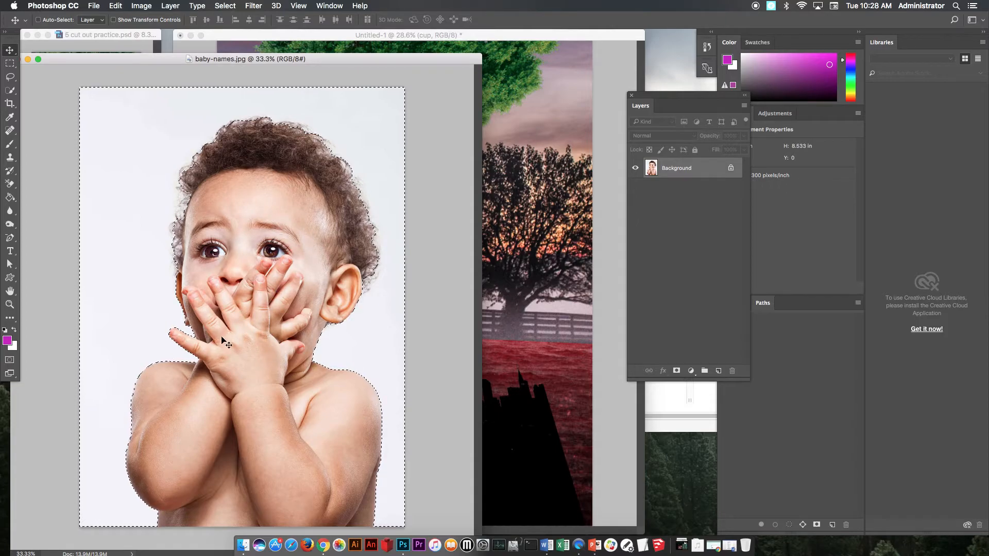
click(224, 5)
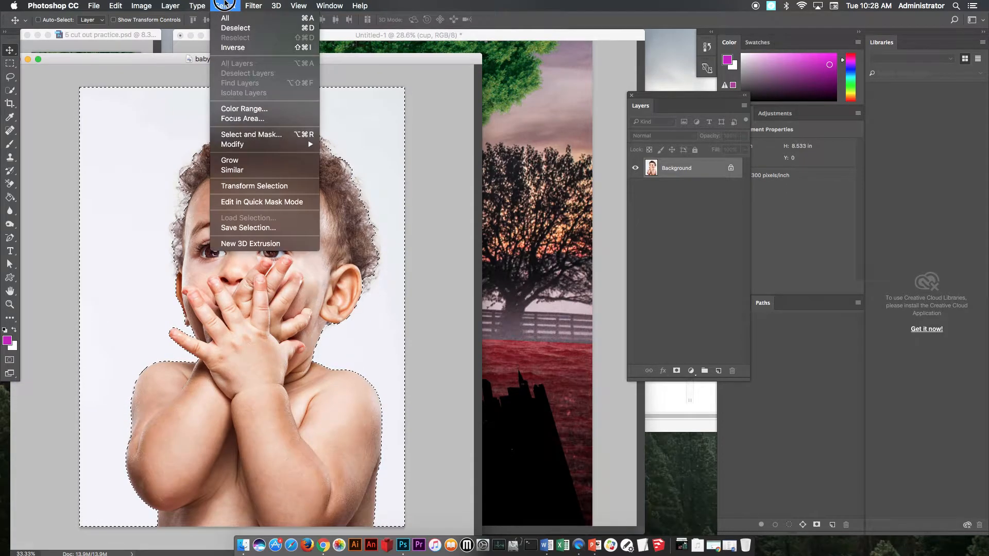
click(233, 48)
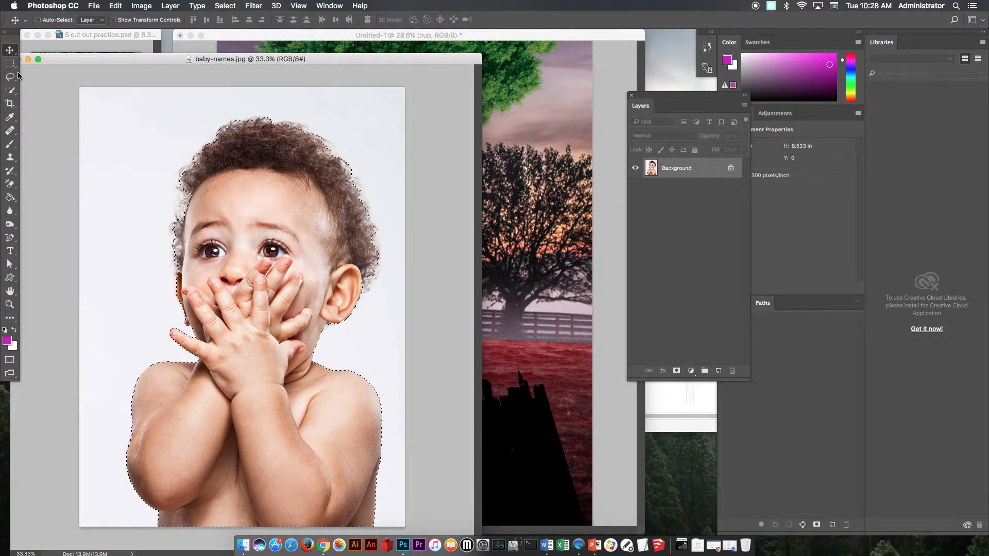
Copy the selected baby into the Untitled-1 composite and position it over the red cup behind the fence
drag(257, 198, 545, 206)
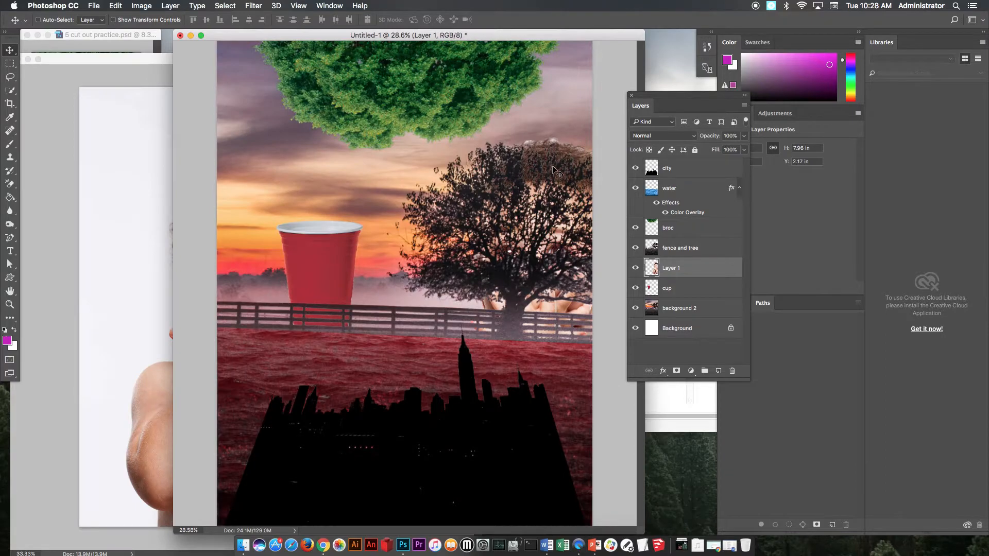
click(154, 164)
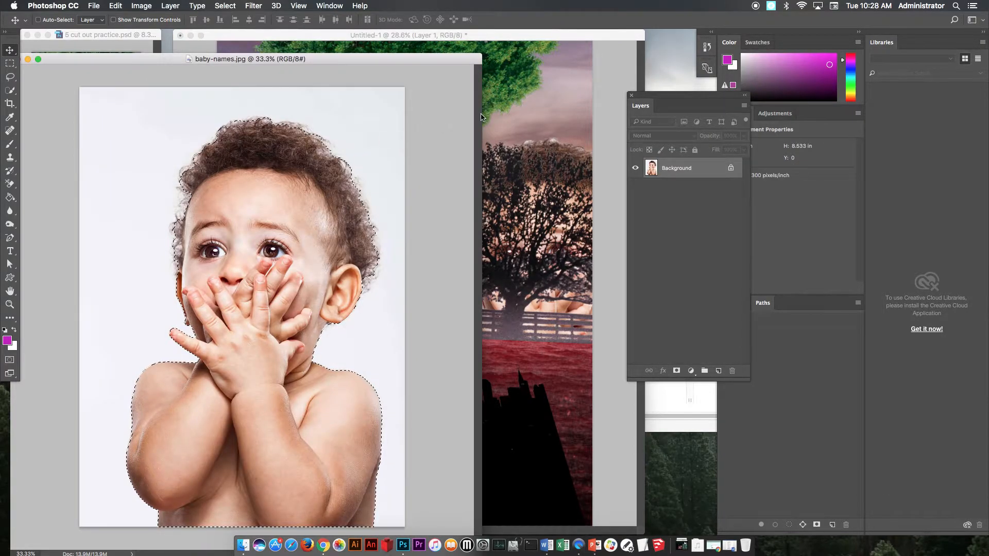
click(561, 151)
drag(561, 150, 330, 94)
Try to shrink the baby layer with Free Transform
key(ctrl+t)
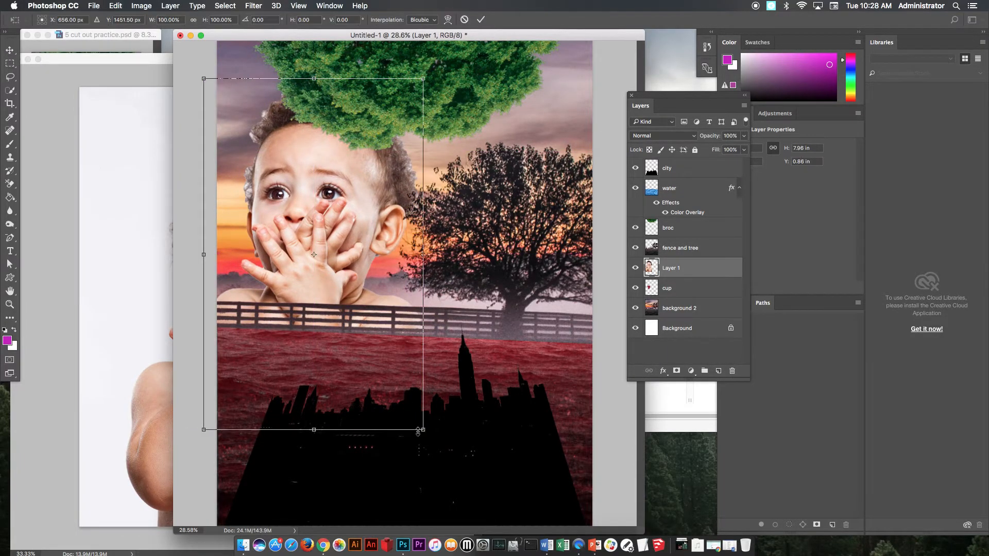
drag(419, 426, 253, 164)
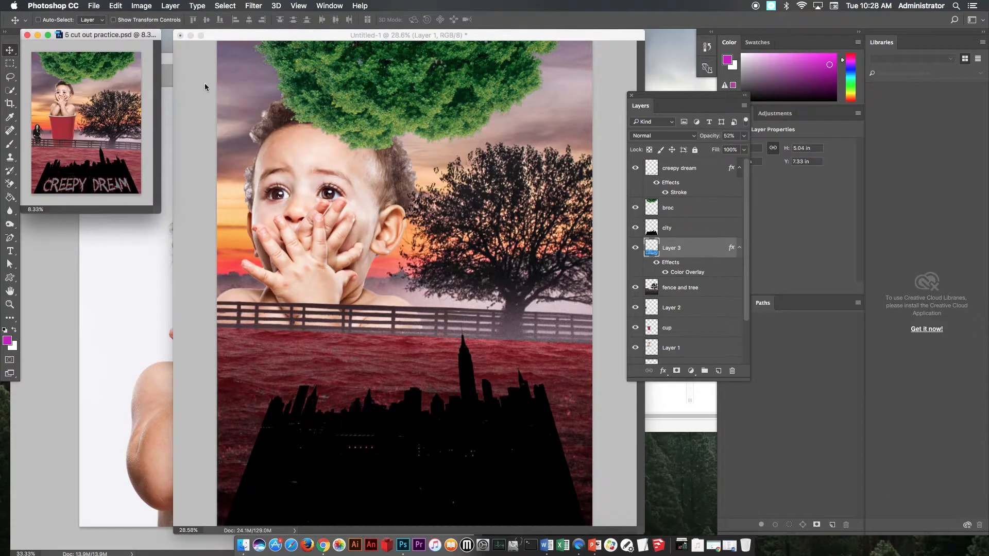
Scale the baby layer down with Free Transform to about 2.22 in tall so it sits over the cup's opening
click(298, 128)
key(super+t)
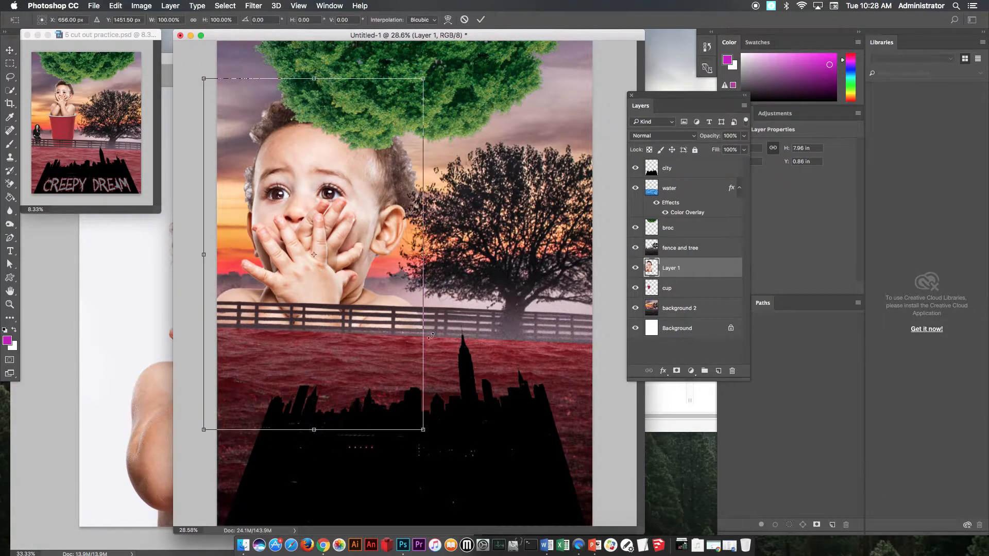
drag(425, 431, 338, 209)
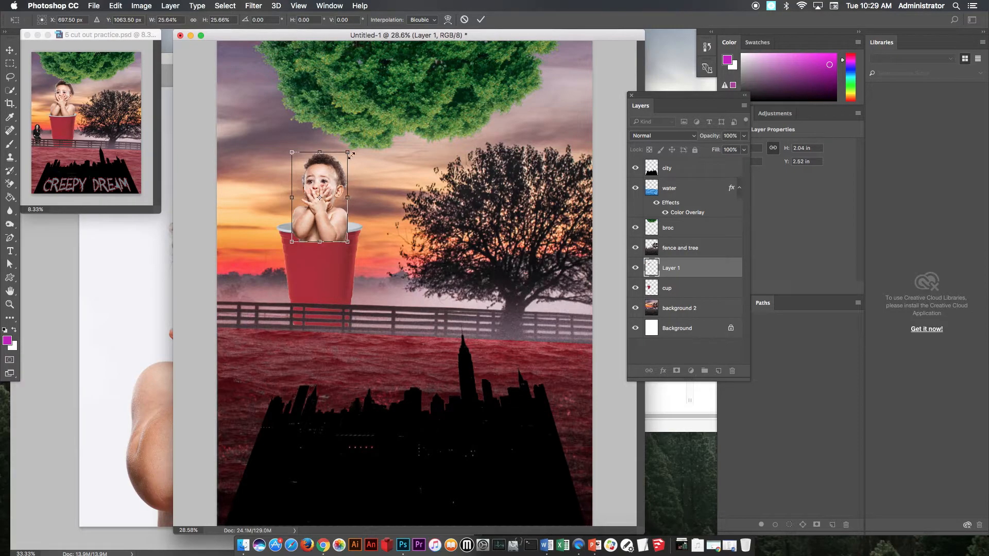
drag(350, 155, 353, 145)
key(Return)
Place the baby layer beneath the cup layer and hide it
drag(277, 152, 333, 209)
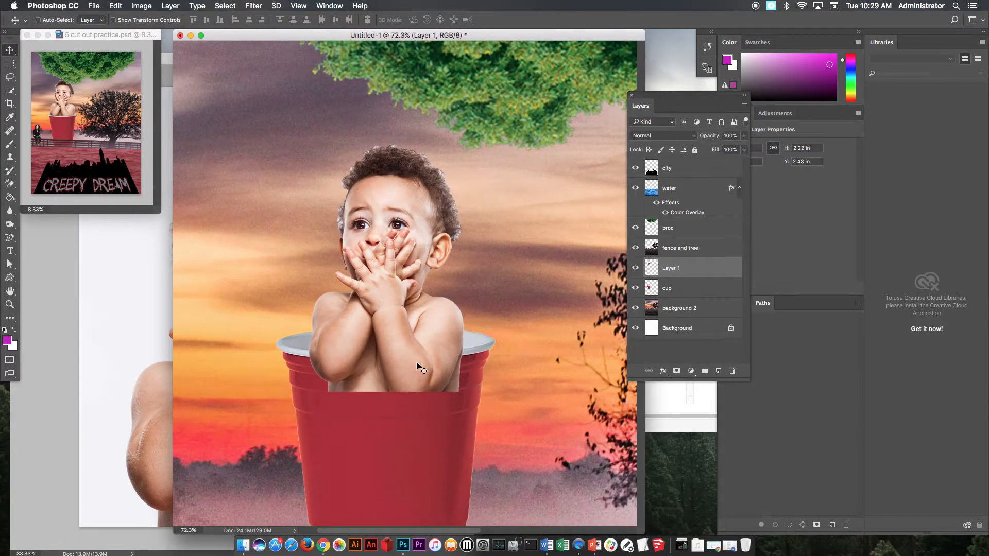
drag(695, 273, 707, 295)
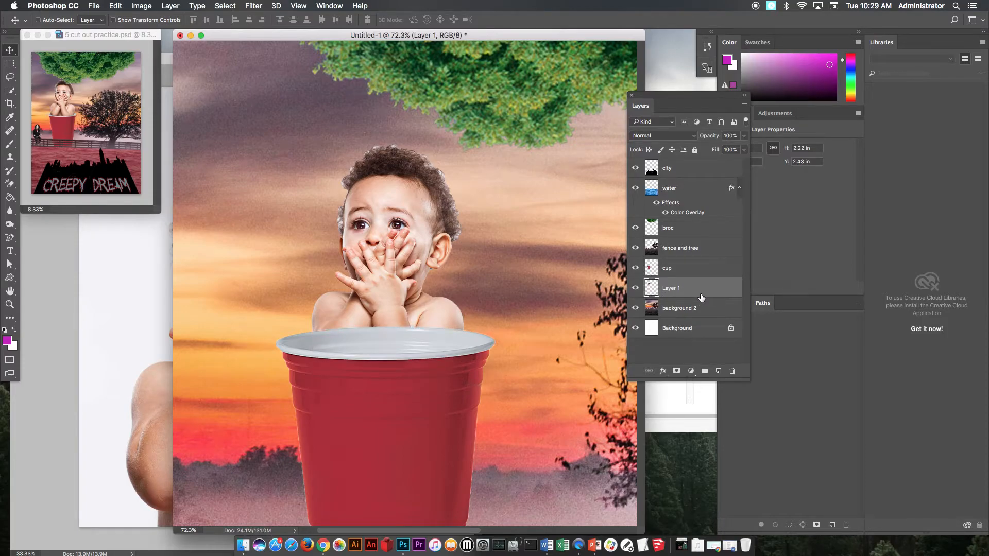
click(636, 288)
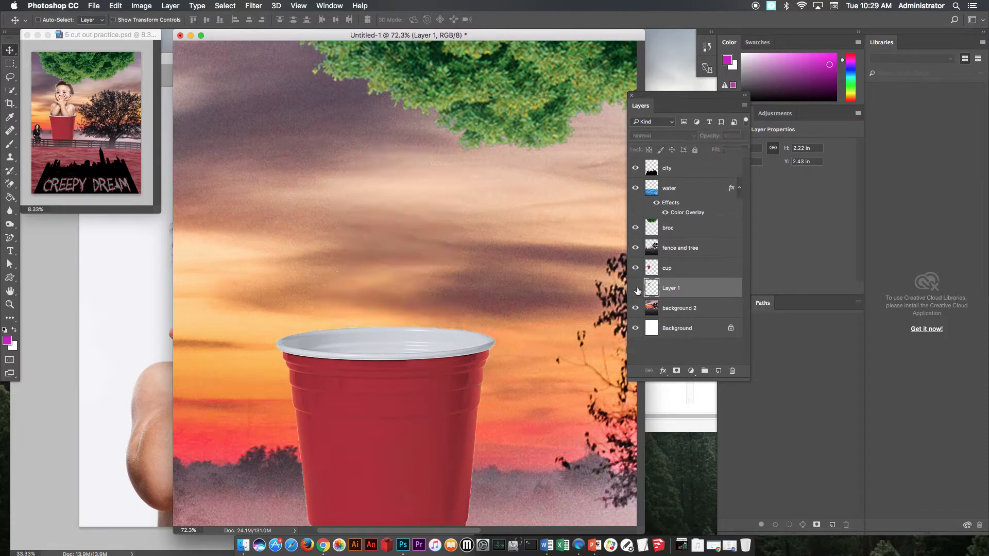
Outline the cup's inner back rim on the cup layer with the Polygonal Lasso, leaving out the front lip
click(676, 269)
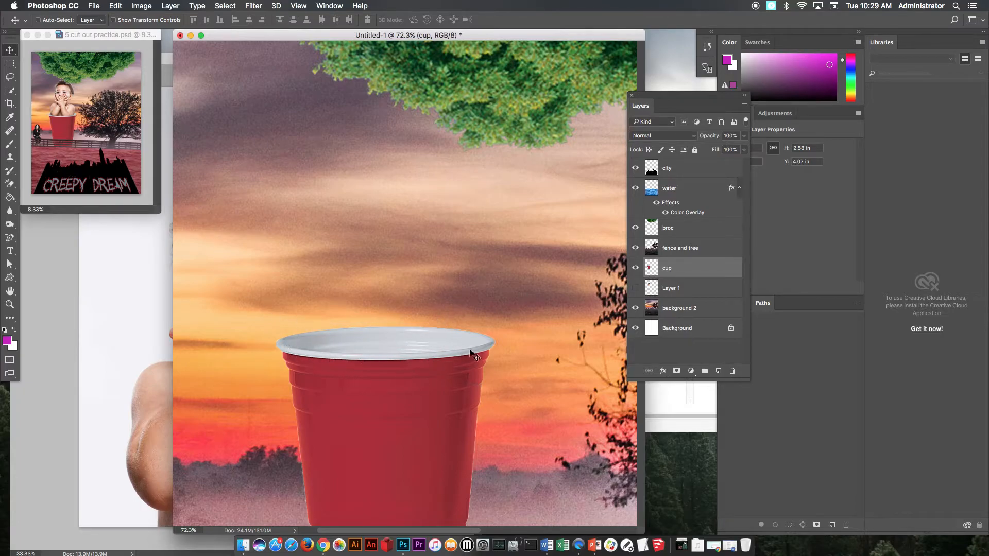
click(10, 76)
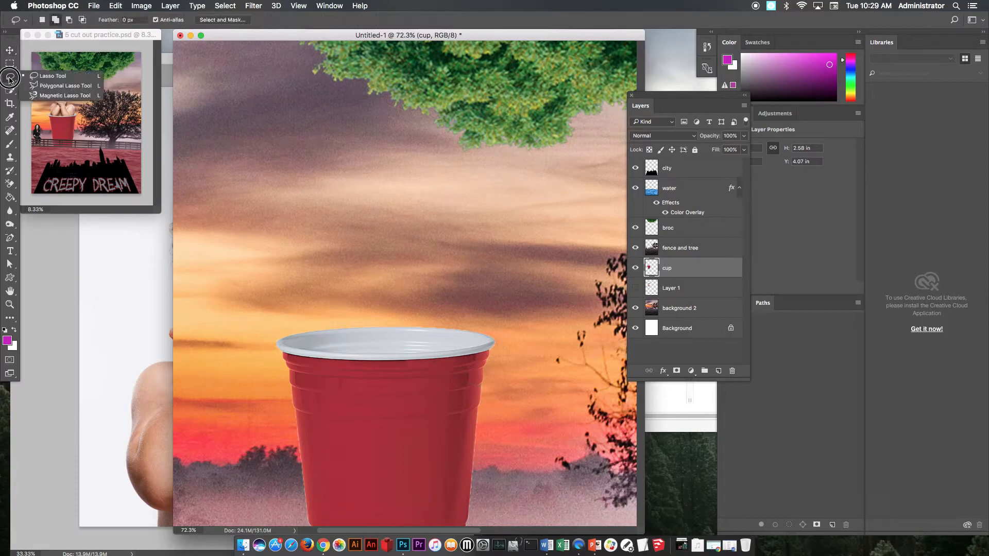
click(59, 86)
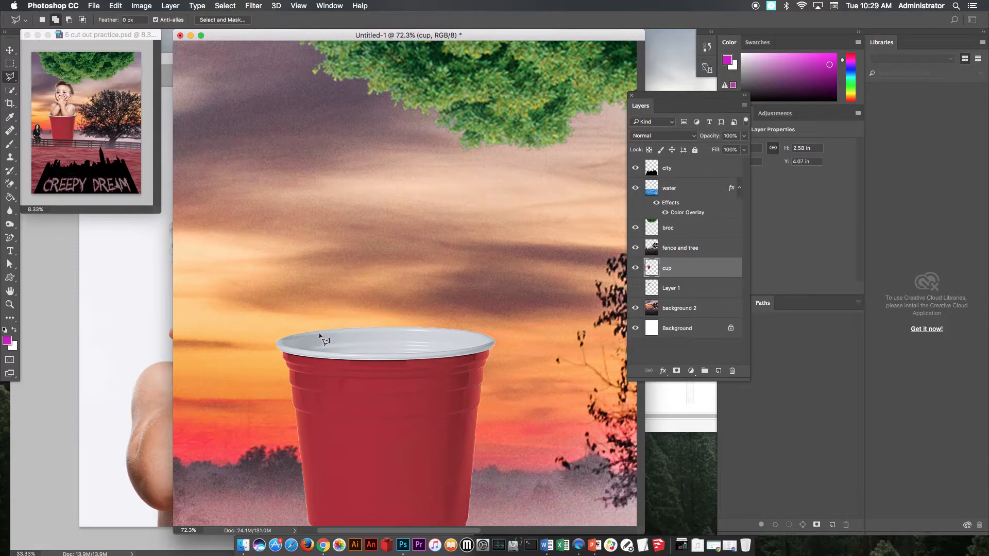
click(283, 346)
click(485, 336)
click(287, 331)
click(635, 269)
click(635, 269)
click(635, 268)
click(635, 268)
Cut the selected rim area from the cup onto its own layer and name that layer "back of cup"
right_click(408, 341)
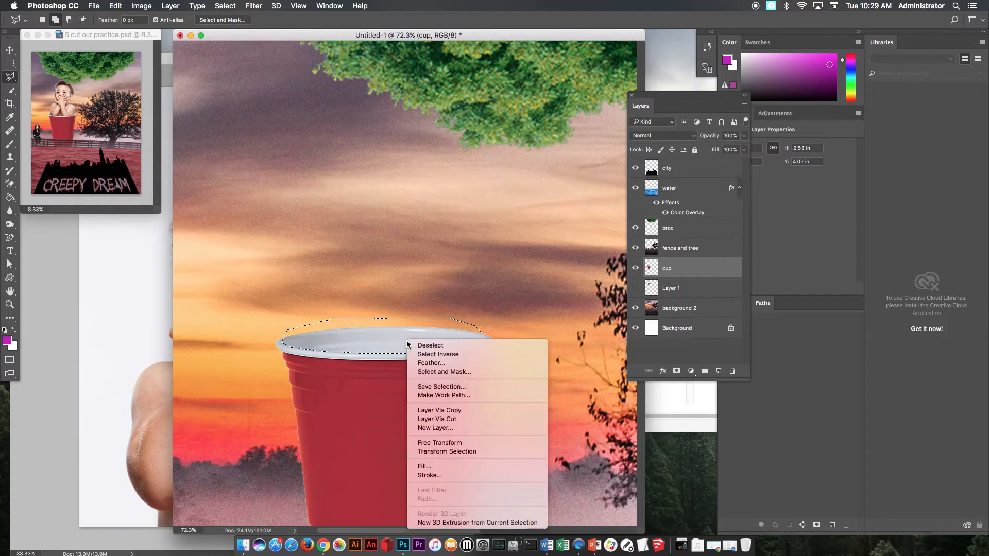
click(446, 419)
click(635, 268)
click(635, 269)
click(635, 268)
click(635, 269)
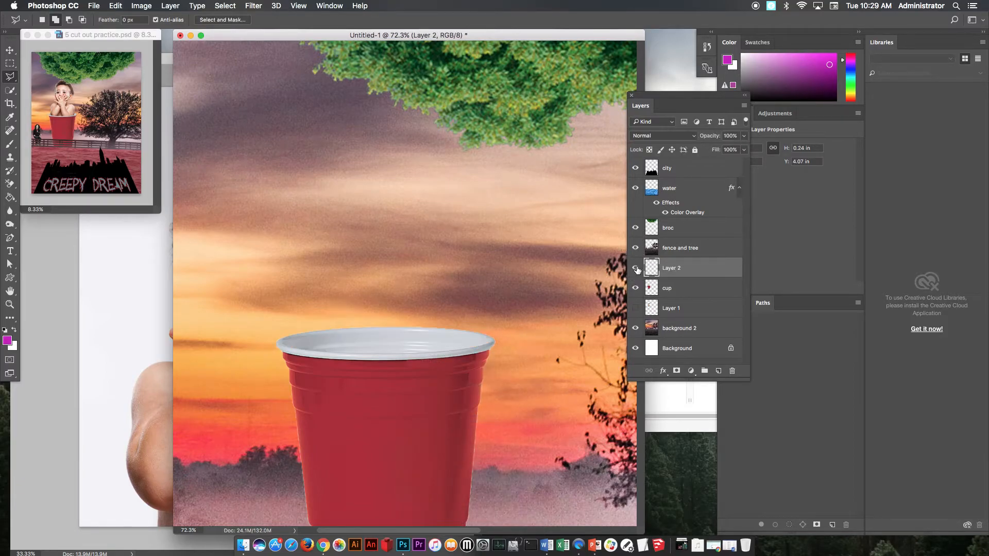
double_click(673, 268)
key(Return)
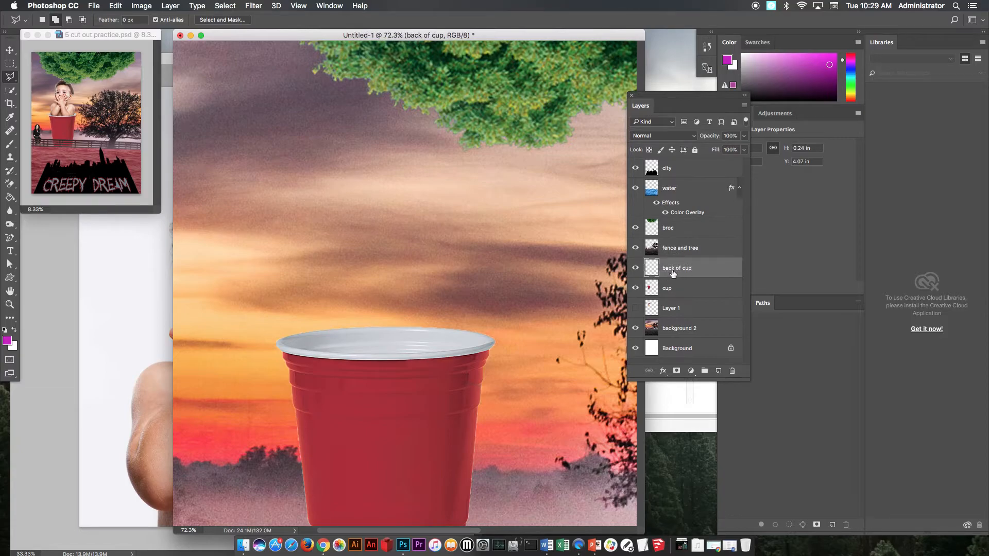
Show the baby layer again and place the back of cup layer beneath it
click(671, 309)
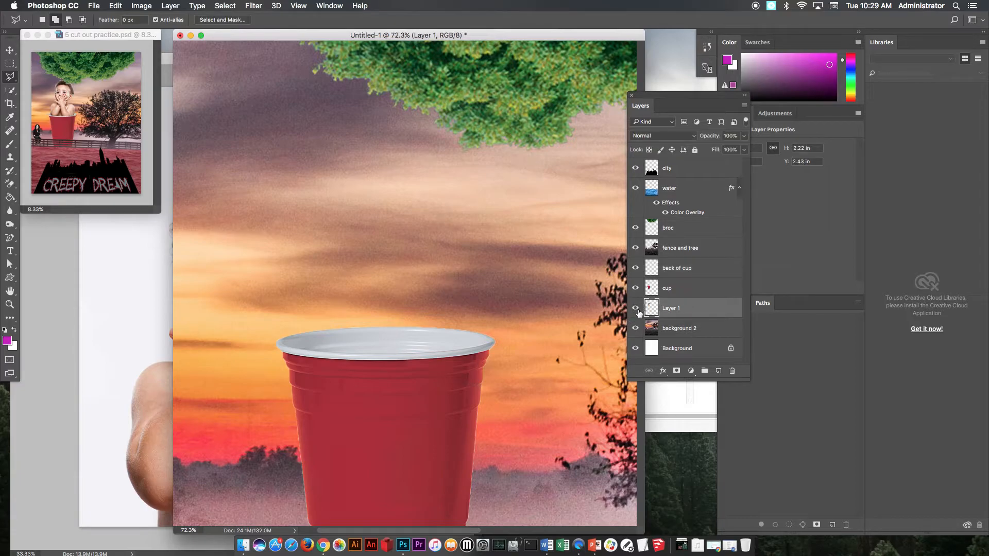
click(636, 309)
mouse_move(698, 309)
mouse_down()
mouse_move(700, 281)
mouse_move(697, 309)
mouse_up()
click(681, 273)
drag(704, 271, 712, 316)
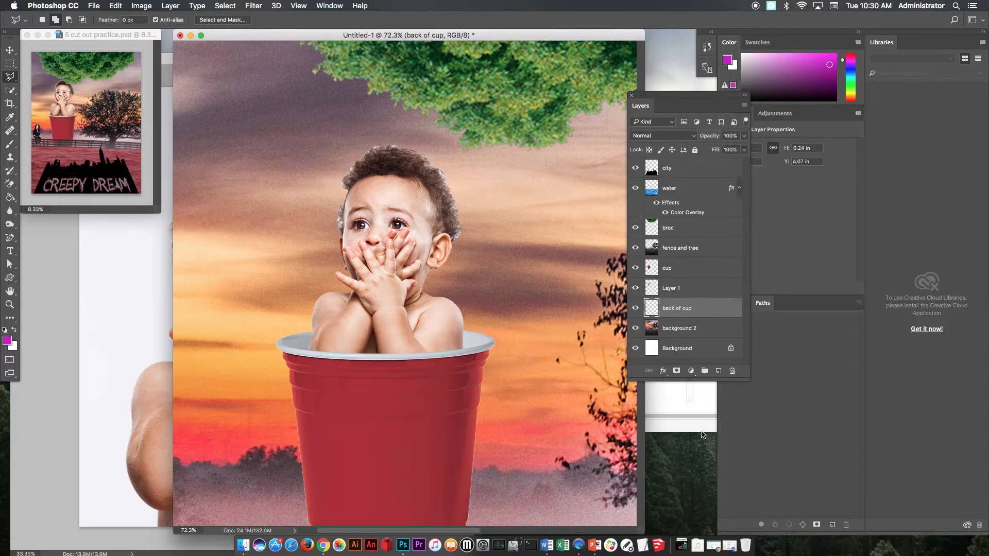
Check the stacking order by hiding and showing the back of cup, baby and cup layers in turn
click(637, 311)
click(637, 311)
click(636, 311)
click(637, 312)
click(638, 294)
click(637, 289)
click(638, 269)
click(638, 270)
Rename the baby cut-out's layer to "baby"
double_click(674, 288)
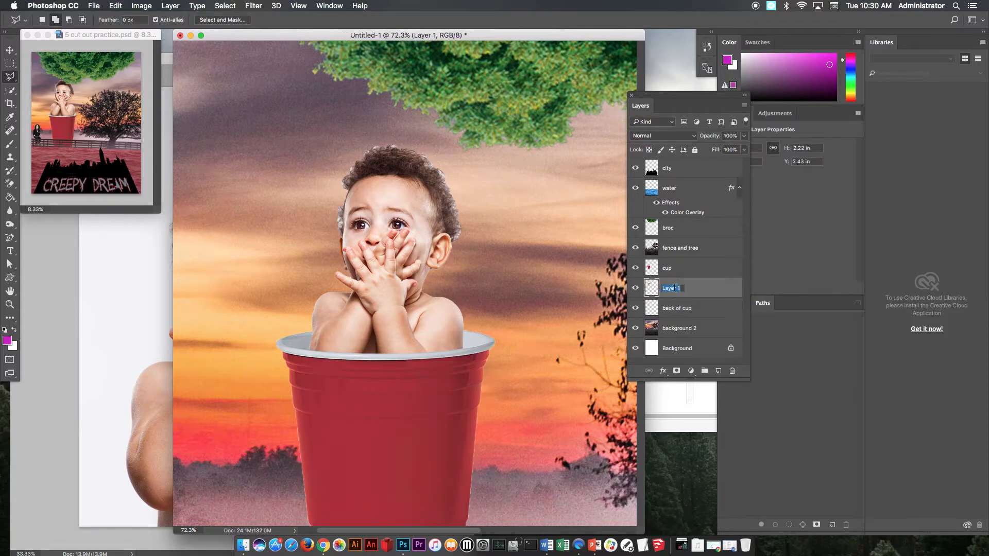
key(Return)
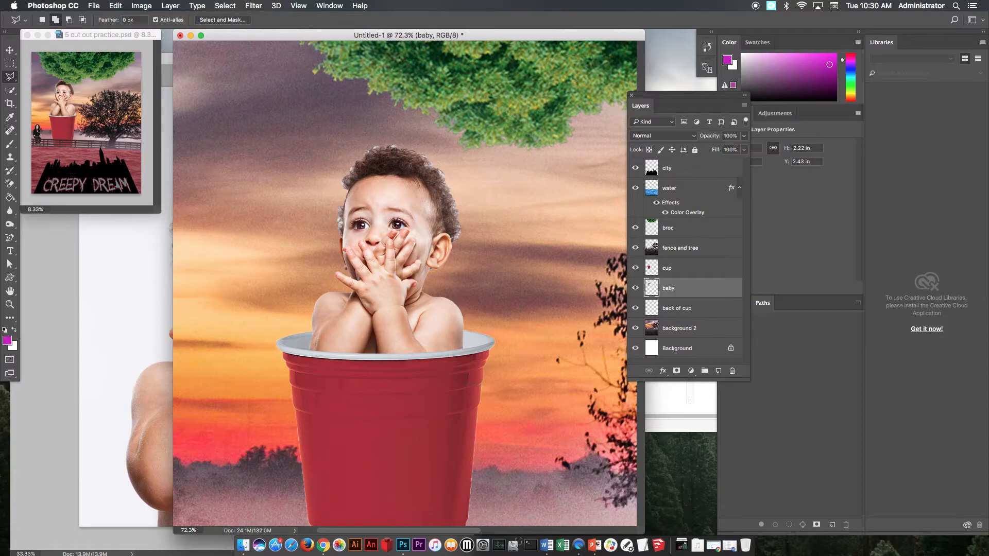
key(super+0)
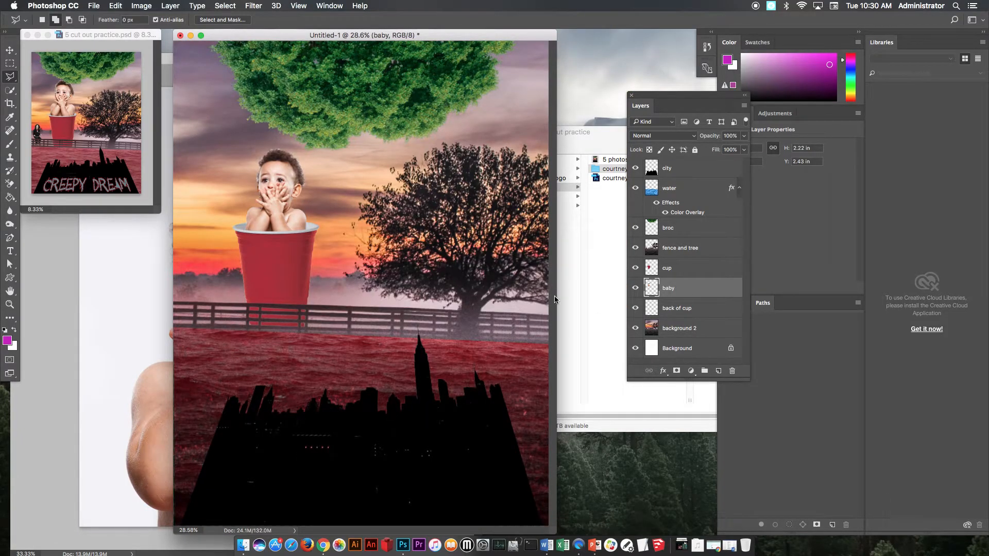
Open the puppet-on-tricycle JPEG (the-puppet-ottawa.jpg) from the cut-out practice folder in Adobe Photoshop CC 2017
click(606, 220)
click(728, 161)
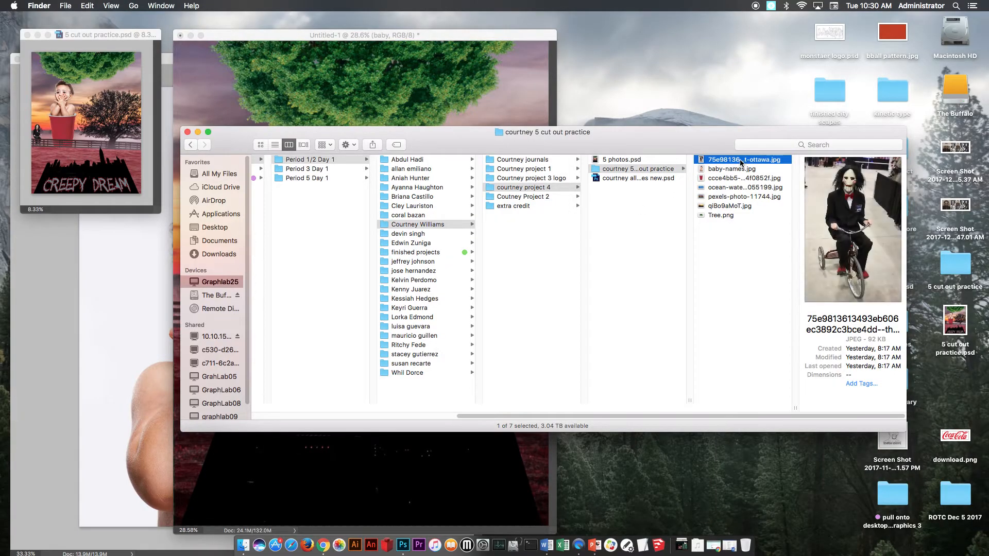
right_click(742, 162)
mouse_move(708, 175)
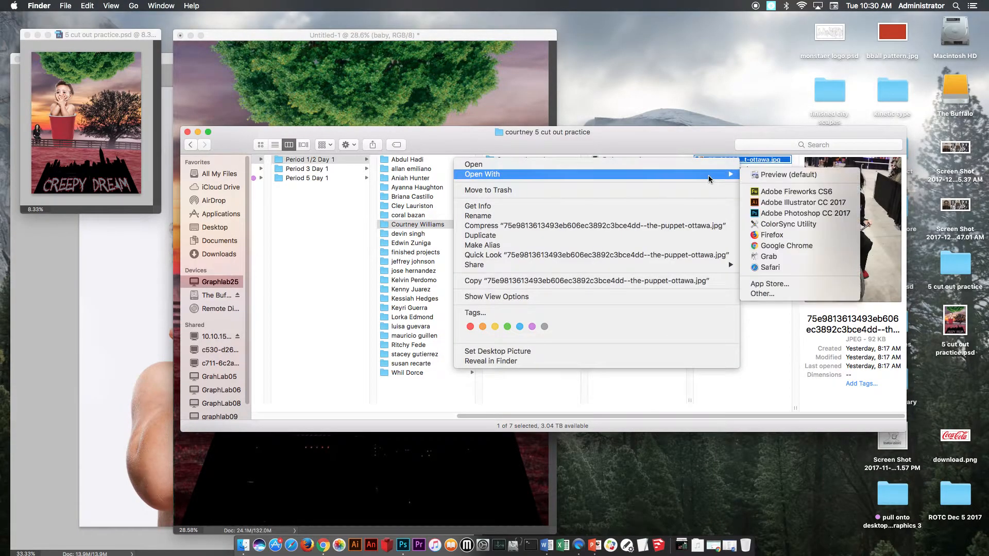
click(784, 212)
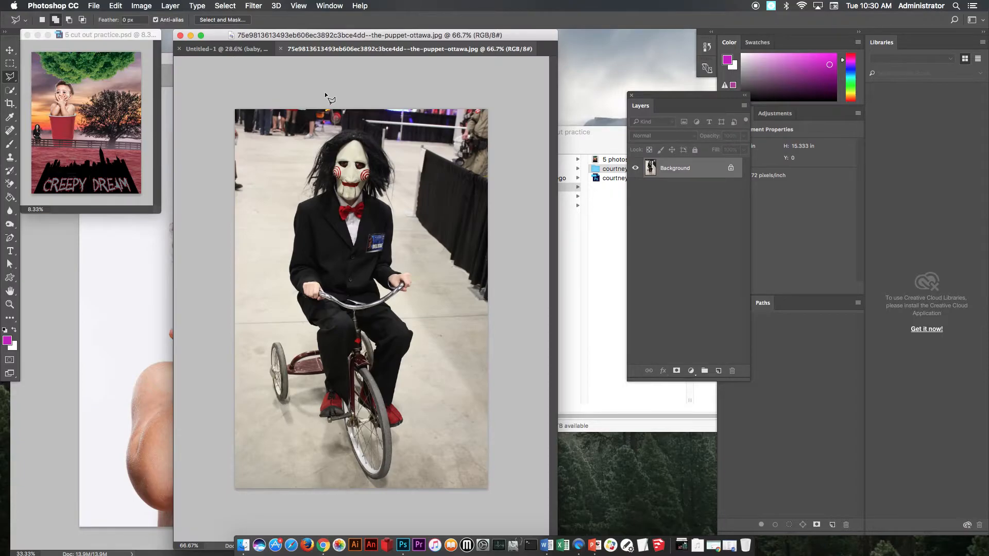
key(super+0)
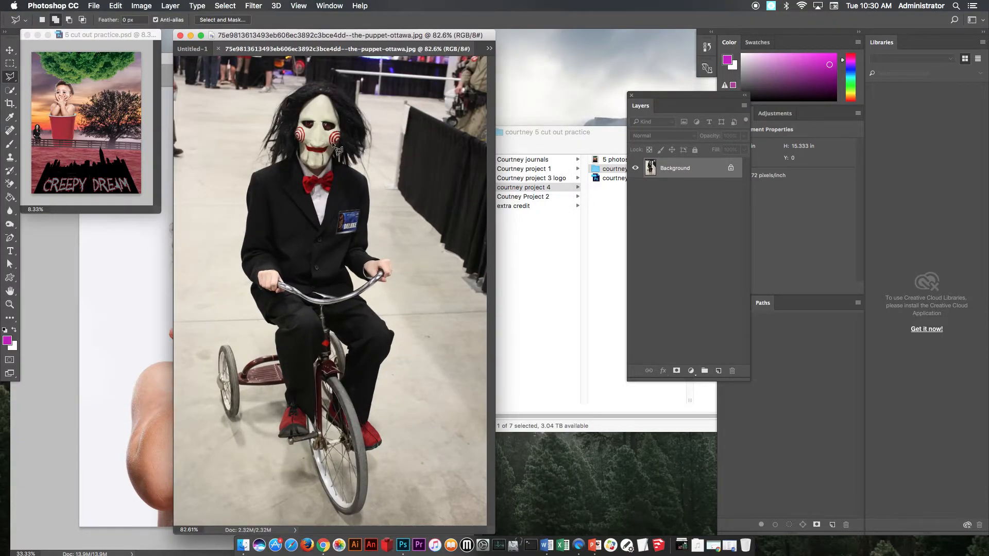
Examine the puppet's hair edges and the tricycle's front wheel spokes up close
drag(275, 120, 296, 148)
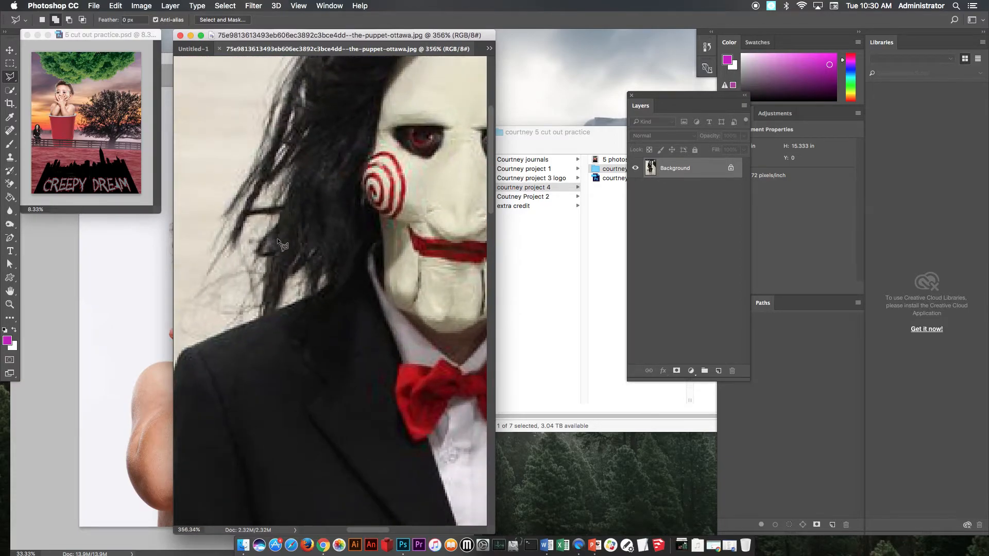
key(super+0)
drag(225, 366, 290, 395)
drag(432, 521, 354, 398)
scroll(353, 398, down, 5)
scroll(353, 398, right, 5)
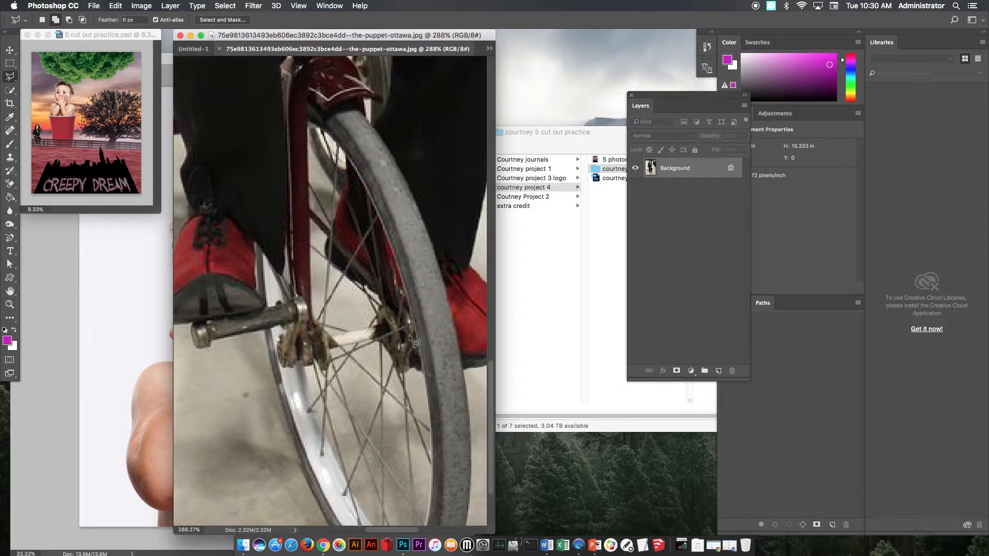
key(super+0)
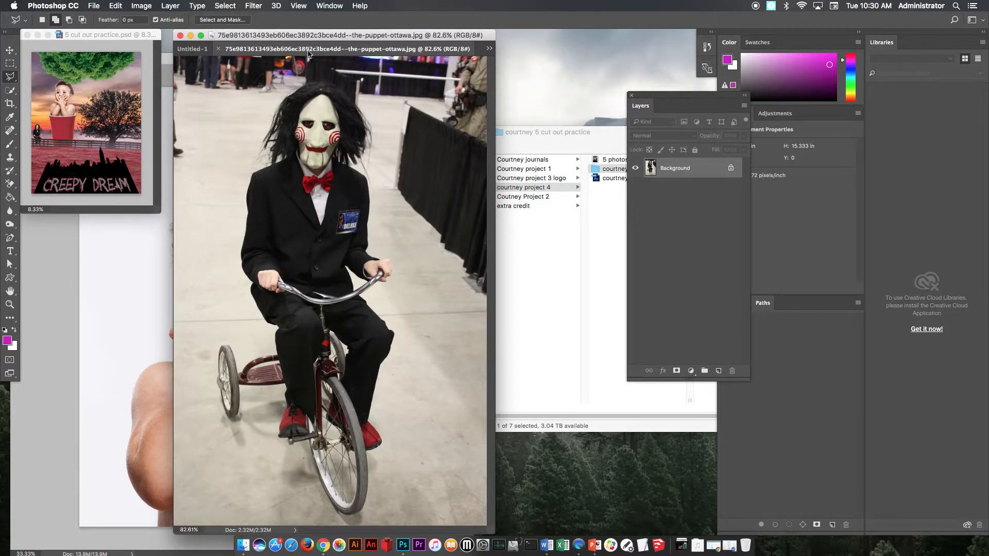
Float the puppet photo in its own window and select the puppet and tricycle with the Quick Selection tool
mouse_move(308, 53)
mouse_down()
mouse_move(362, 83)
mouse_move(253, 87)
mouse_up()
click(13, 92)
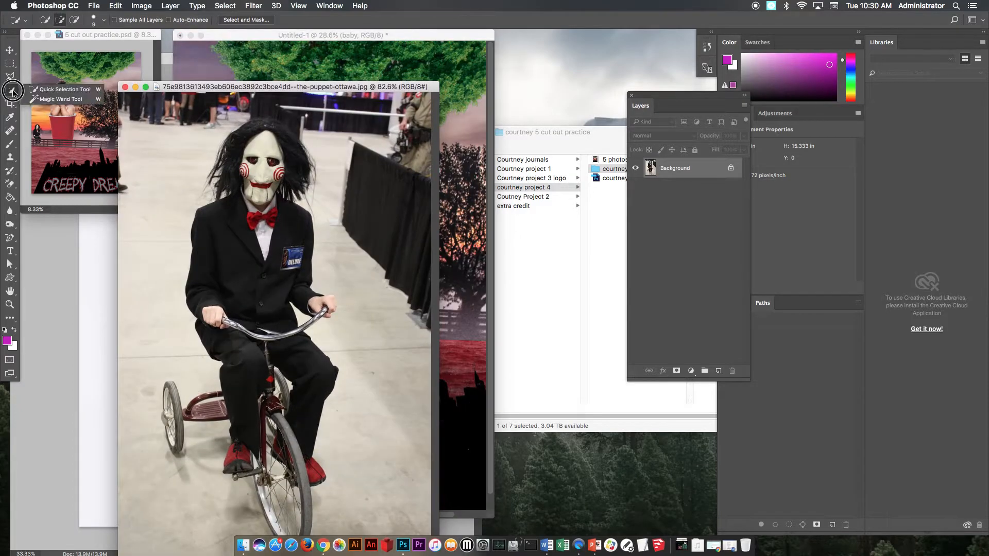
click(7, 77)
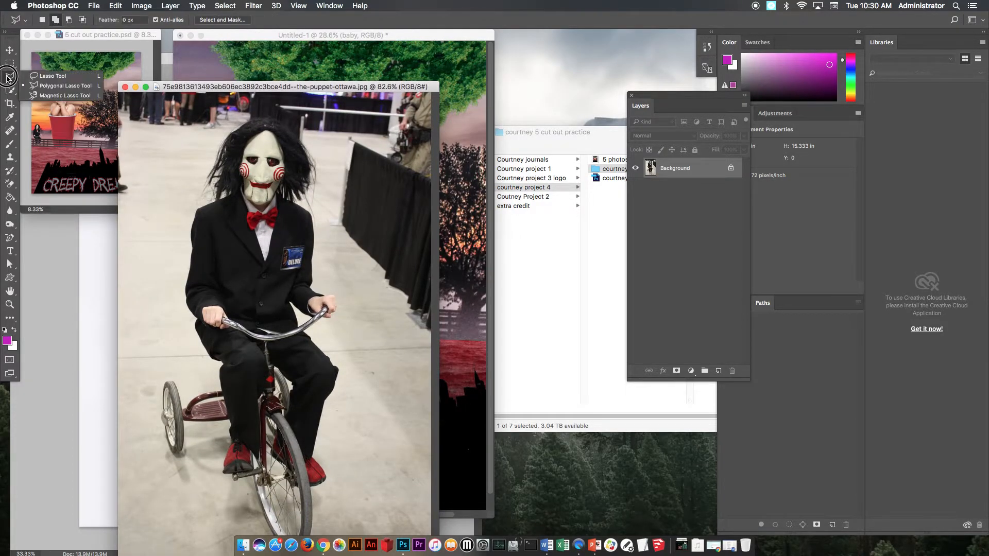
click(13, 91)
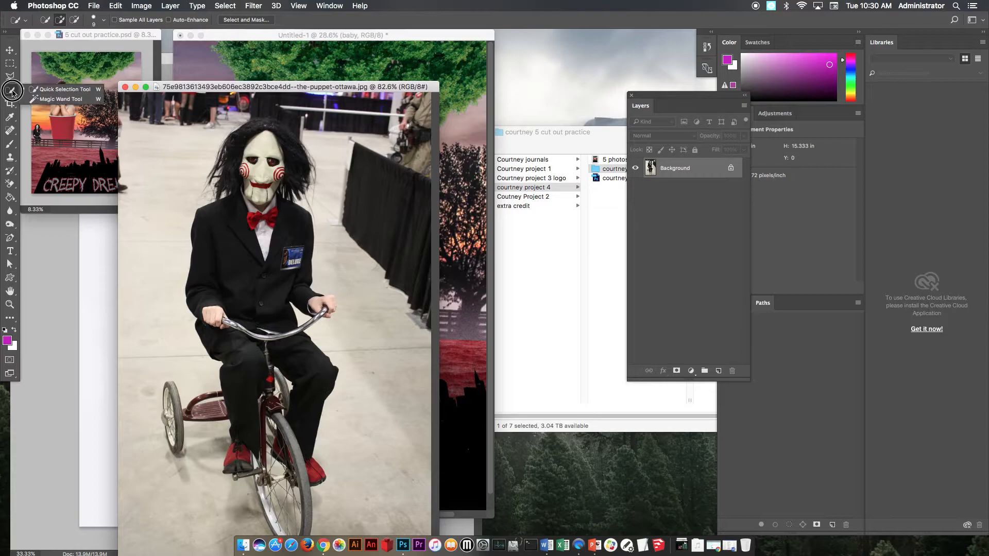
click(57, 89)
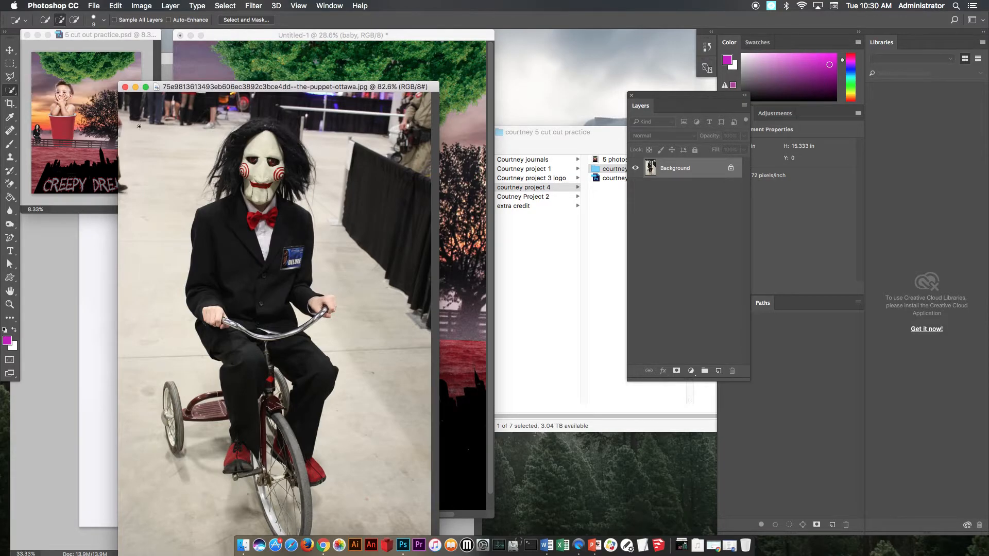
drag(247, 135, 238, 154)
drag(222, 238, 217, 273)
mouse_move(223, 329)
mouse_down()
mouse_move(247, 379)
mouse_move(254, 442)
mouse_move(233, 469)
mouse_move(257, 480)
mouse_move(290, 533)
mouse_move(308, 504)
mouse_move(294, 441)
mouse_move(308, 405)
mouse_move(305, 365)
mouse_up()
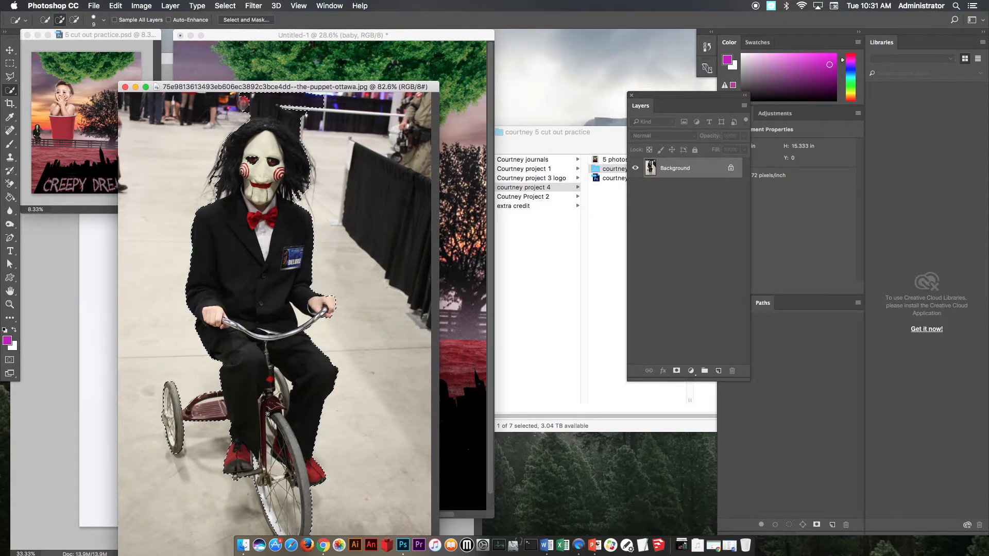
Set the Lasso to subtract from the selection and trim off the unwanted background above the puppet's head
drag(321, 87, 327, 35)
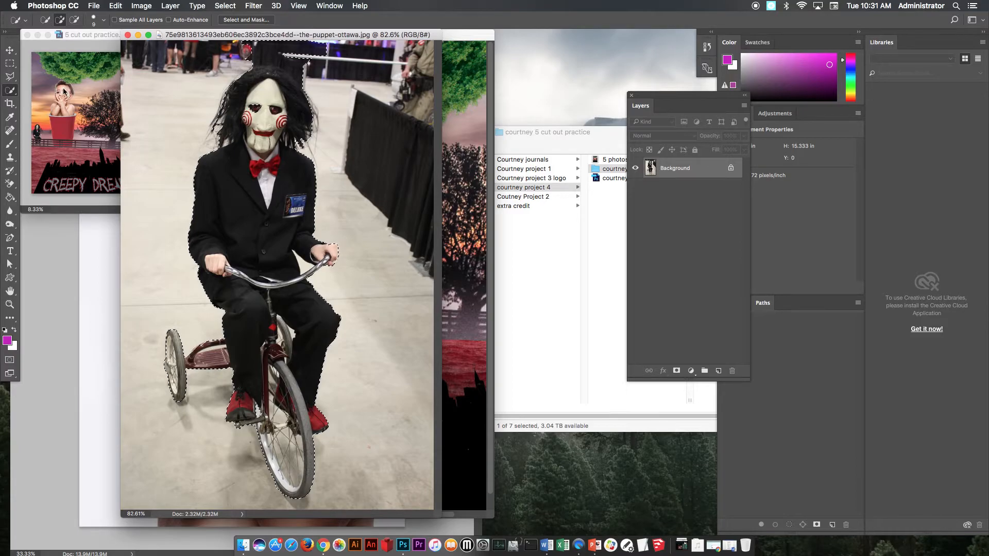
click(10, 77)
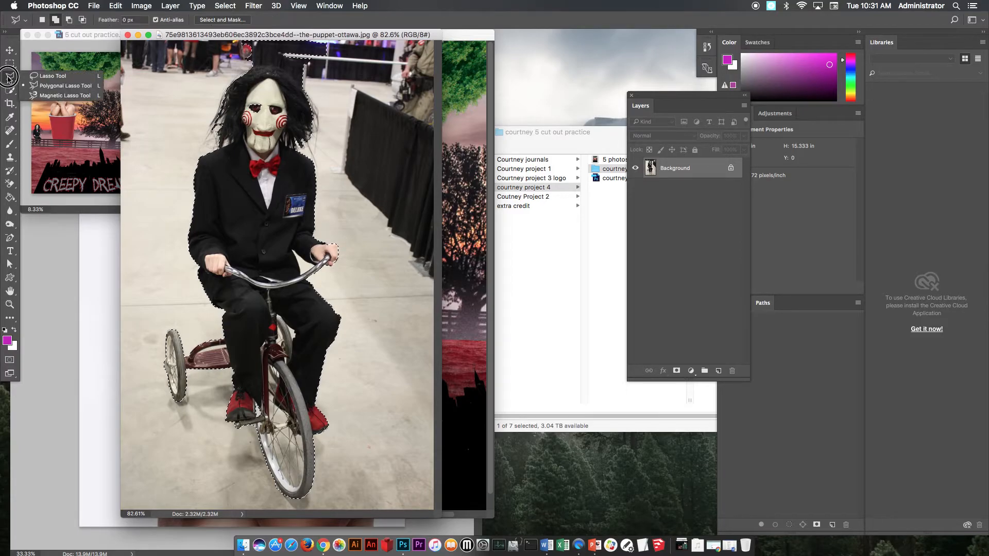
click(71, 75)
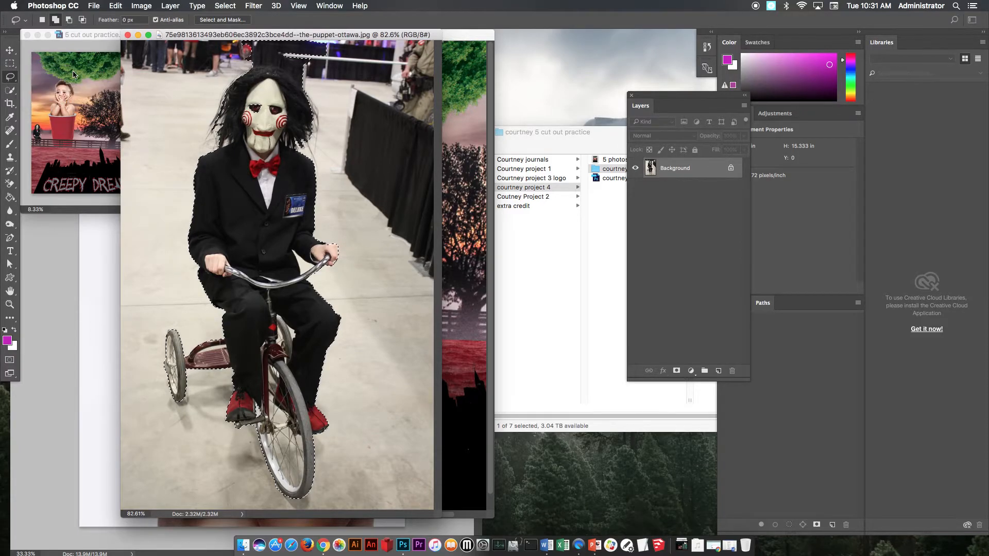
click(69, 20)
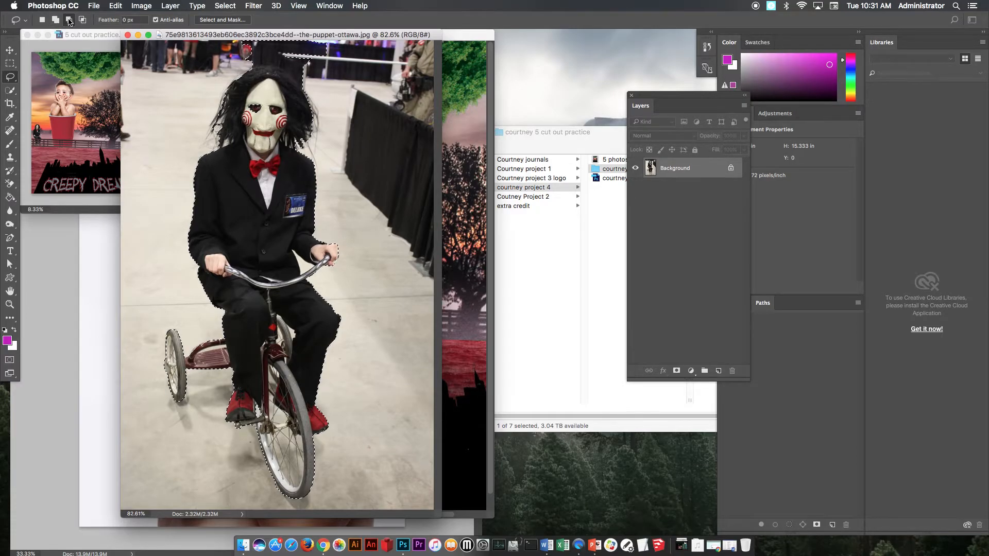
drag(234, 71, 280, 117)
mouse_move(326, 218)
mouse_down()
mouse_move(243, 276)
mouse_move(218, 276)
mouse_up()
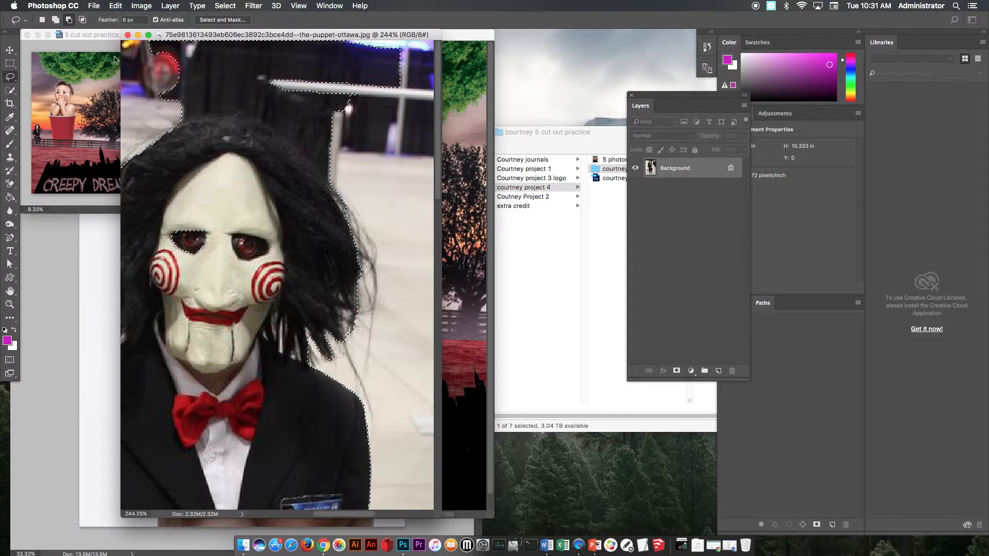
mouse_move(169, 130)
mouse_down()
mouse_move(215, 117)
mouse_move(266, 129)
mouse_move(332, 188)
mouse_move(368, 201)
mouse_move(407, 161)
mouse_move(433, 84)
mouse_move(417, 25)
mouse_move(306, 3)
mouse_move(165, 3)
mouse_move(125, 18)
mouse_move(121, 71)
mouse_move(138, 150)
mouse_move(154, 135)
mouse_up()
Subtract the background gaps between the hair strands and shoulders on both sides of the puppet from the selection with the Lasso
scroll(283, 224, down, 5)
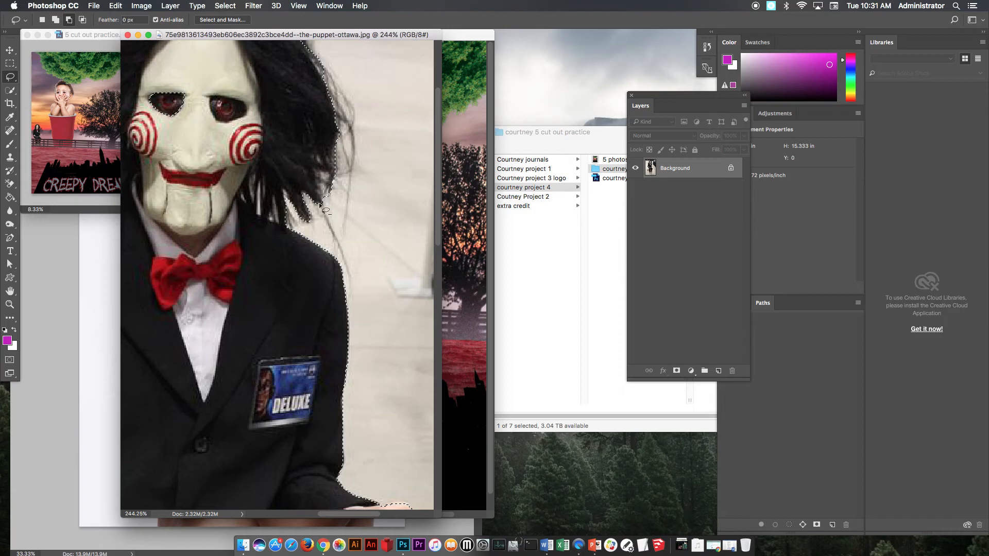
mouse_move(287, 209)
mouse_down()
mouse_move(284, 190)
mouse_move(294, 208)
mouse_up()
scroll(358, 200, left, 5)
scroll(236, 195, left, 3)
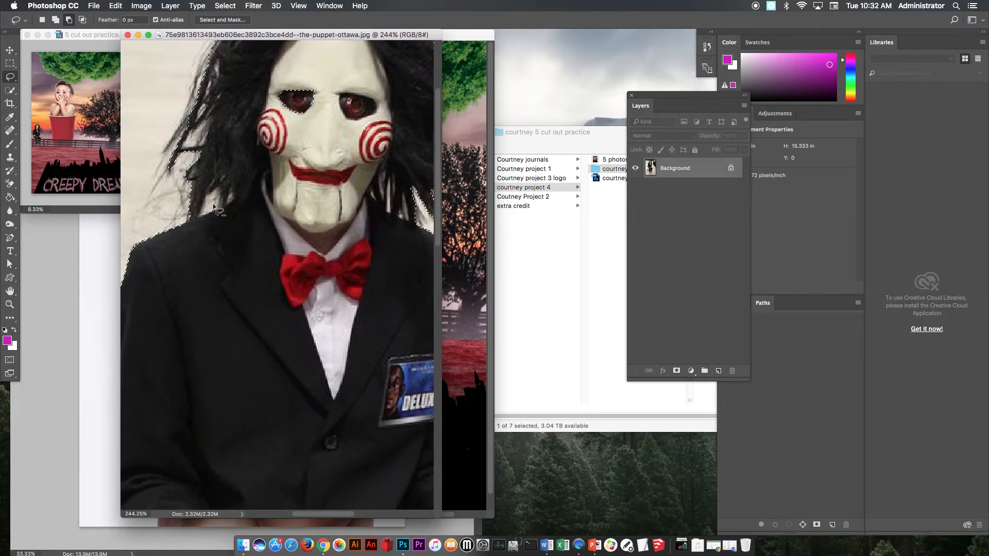
mouse_move(198, 216)
mouse_down()
mouse_move(214, 211)
mouse_move(213, 191)
mouse_move(203, 216)
mouse_up()
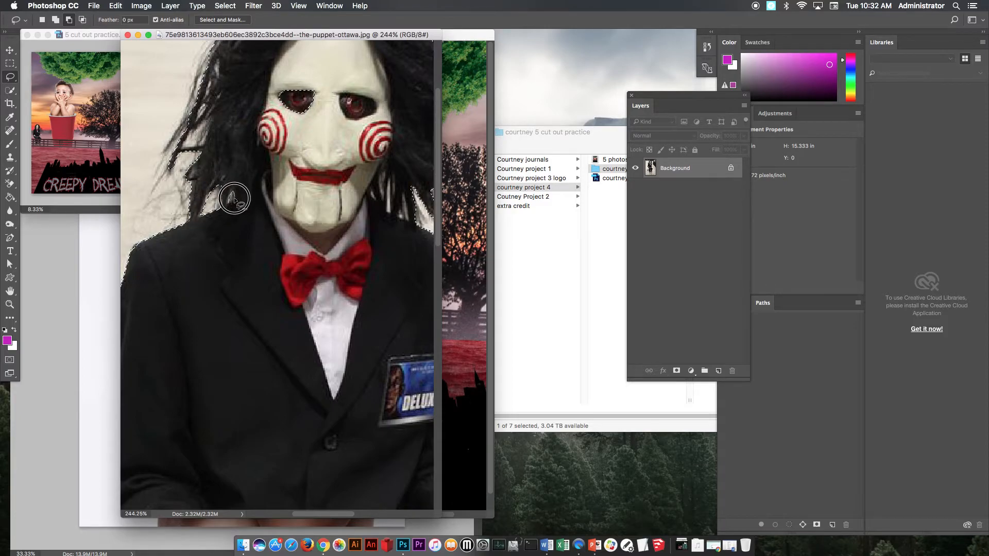
Subtract the floor gaps between arm and handlebar and between leg and wheel, using a smaller Quick Selection brush
scroll(276, 255, down, 5)
scroll(276, 255, down, 6)
scroll(277, 255, right, 4)
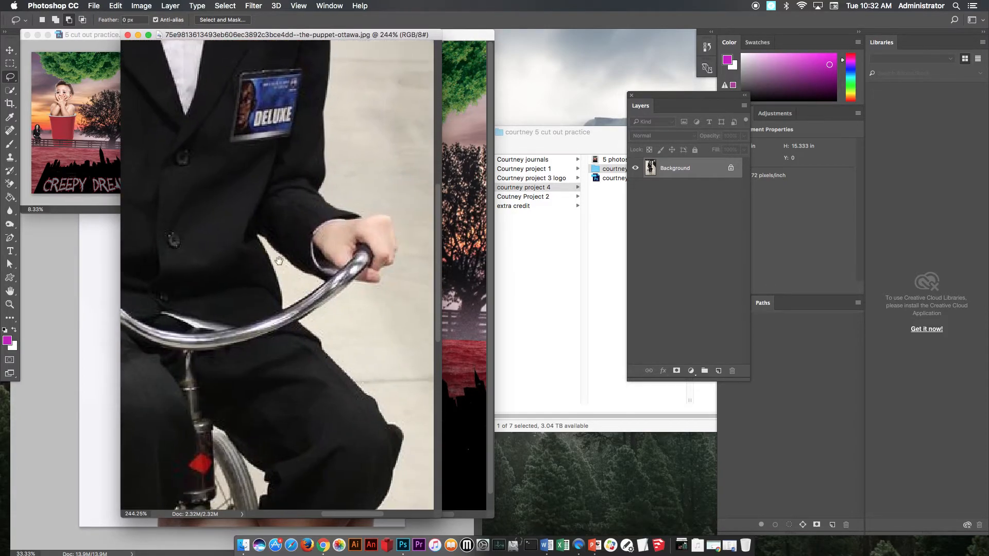
click(10, 90)
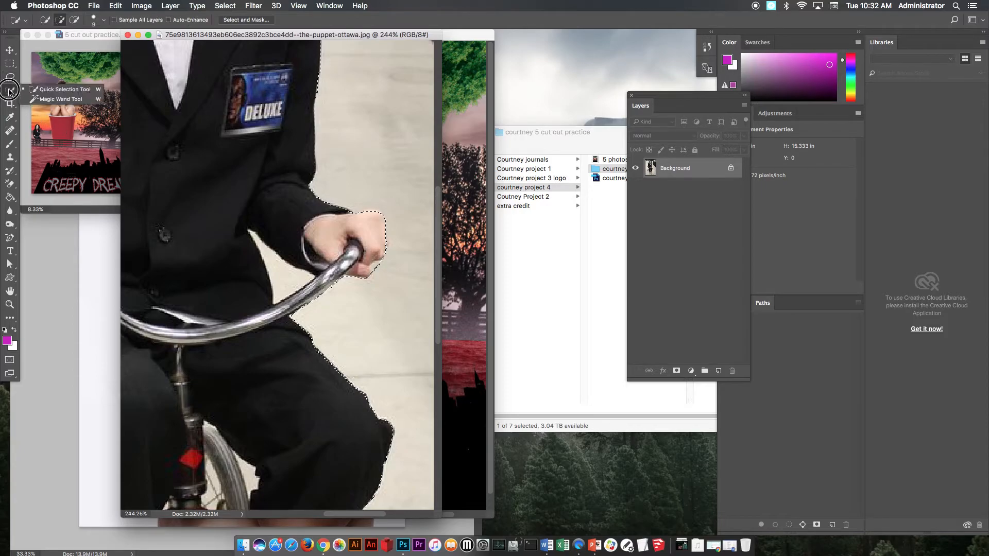
click(75, 19)
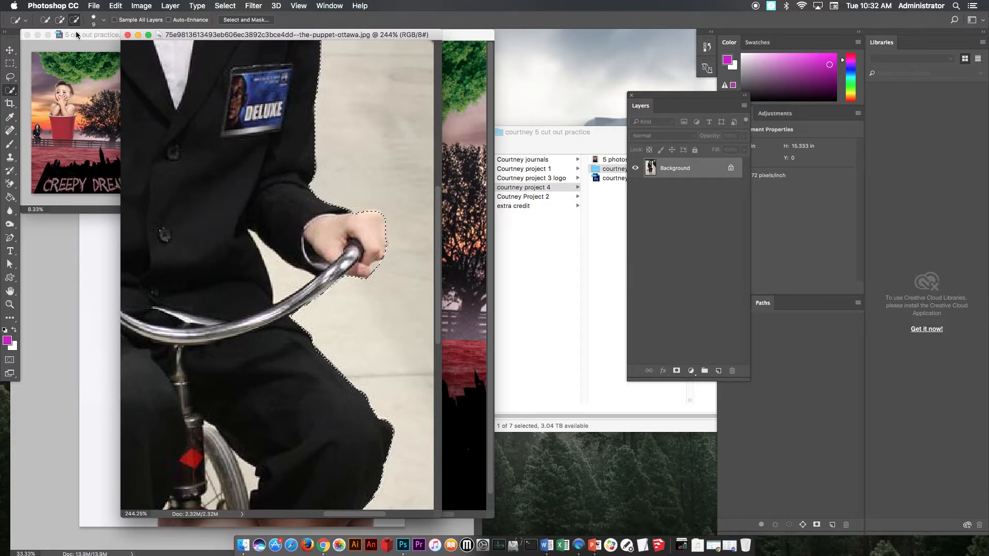
key(bracketleft)
key(bracketleft)
key(bracketleft)
key(bracketleft)
key(bracketleft)
key(bracketleft)
drag(257, 240, 305, 278)
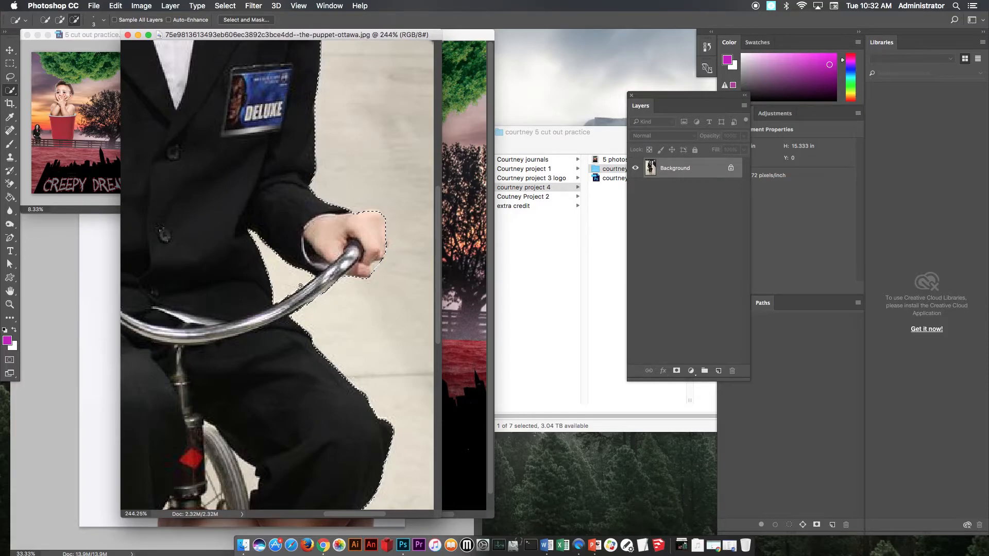
drag(278, 368, 299, 117)
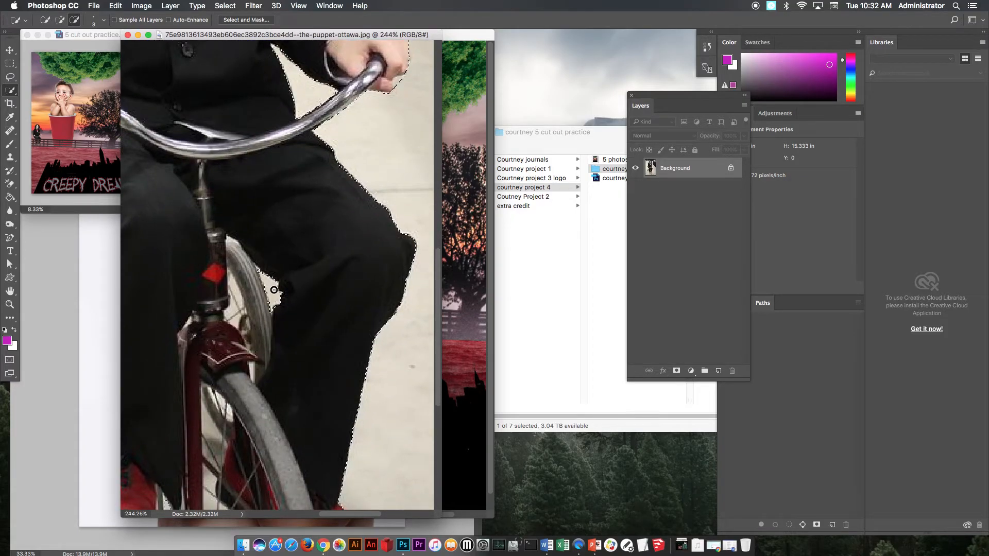
mouse_move(284, 288)
mouse_down()
mouse_move(350, 215)
mouse_move(325, 267)
mouse_move(298, 236)
mouse_up()
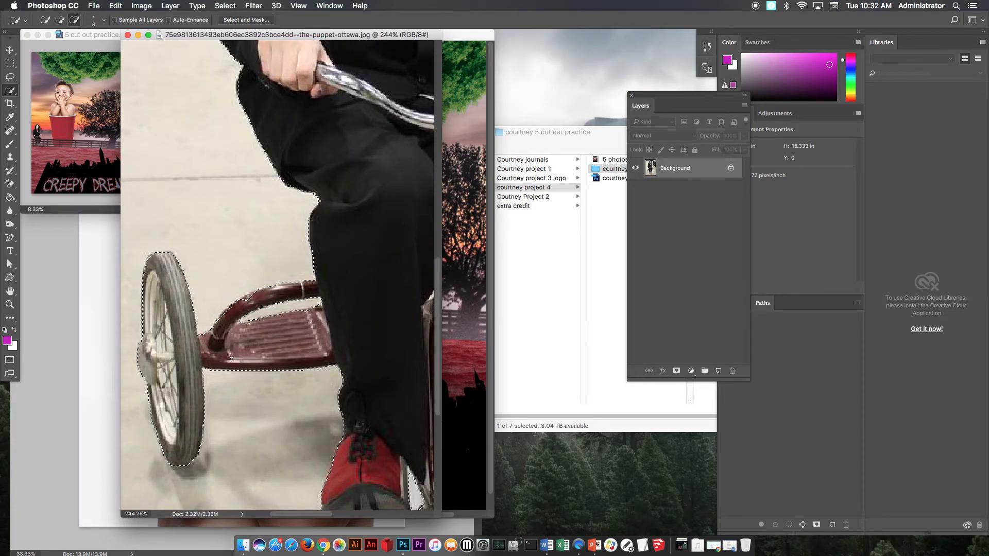
Subtract gaps between the lower spokes of the tricycle's front wheel from the selection with the Polygonal Lasso
drag(291, 309, 214, 209)
drag(227, 269, 205, 185)
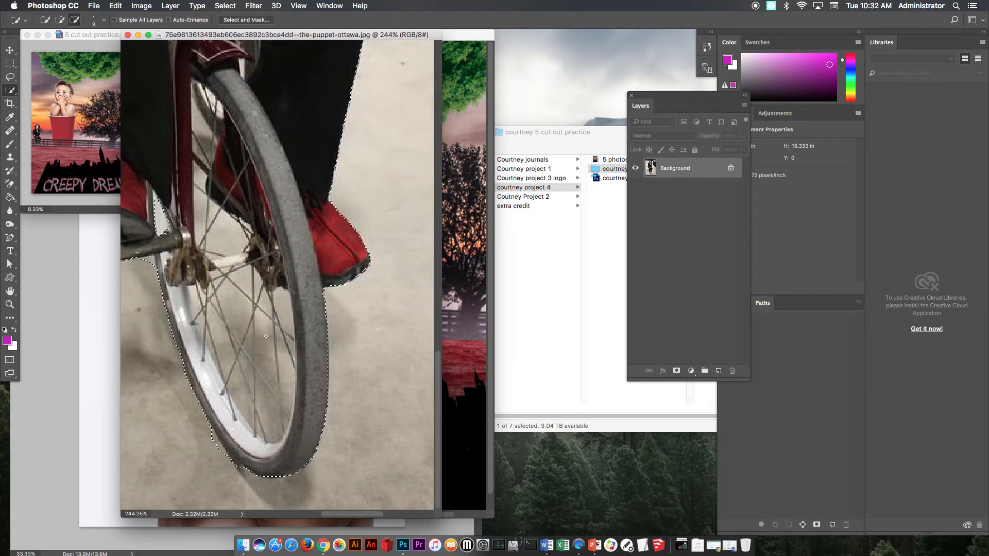
click(10, 77)
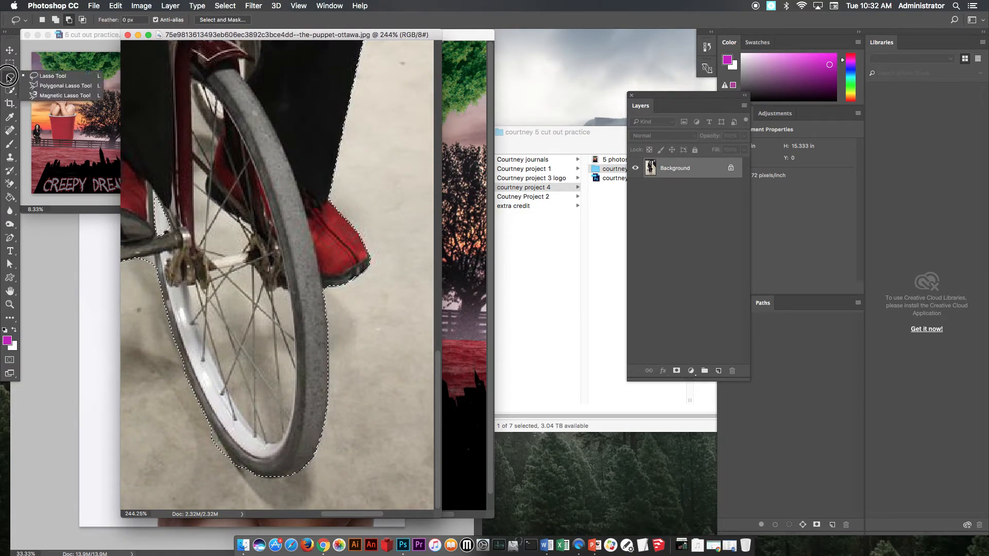
click(45, 87)
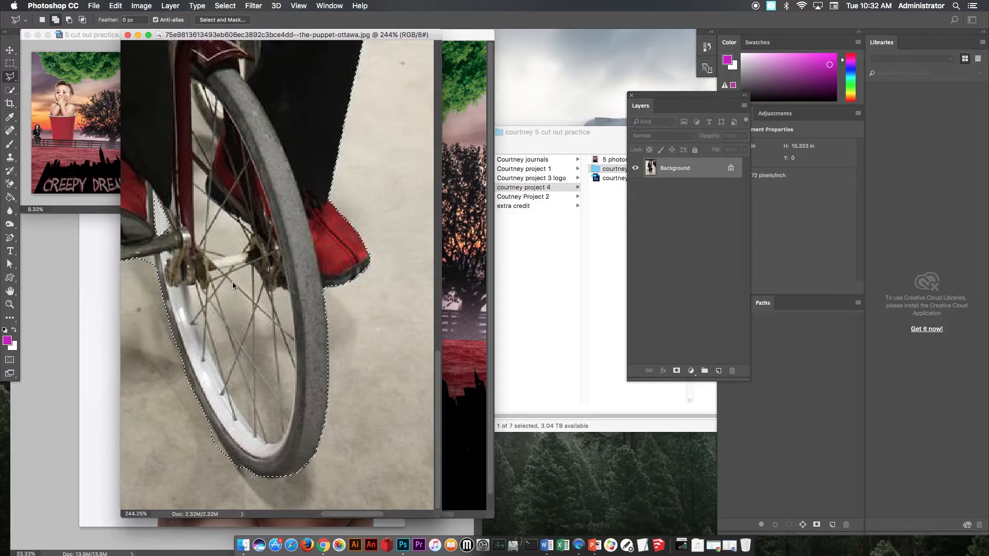
key(alt)
click(212, 261)
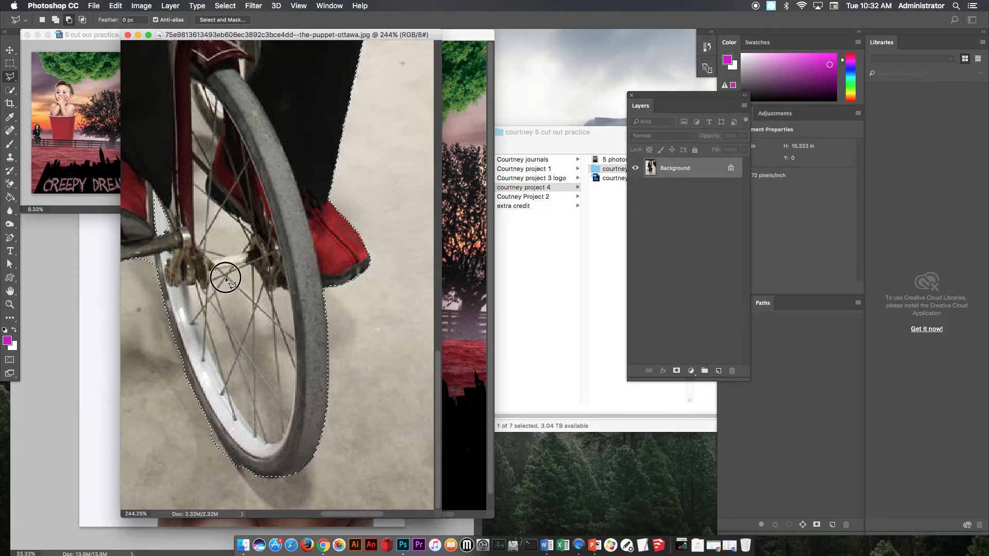
click(252, 301)
click(225, 279)
click(253, 325)
click(243, 345)
click(256, 309)
click(271, 320)
click(260, 316)
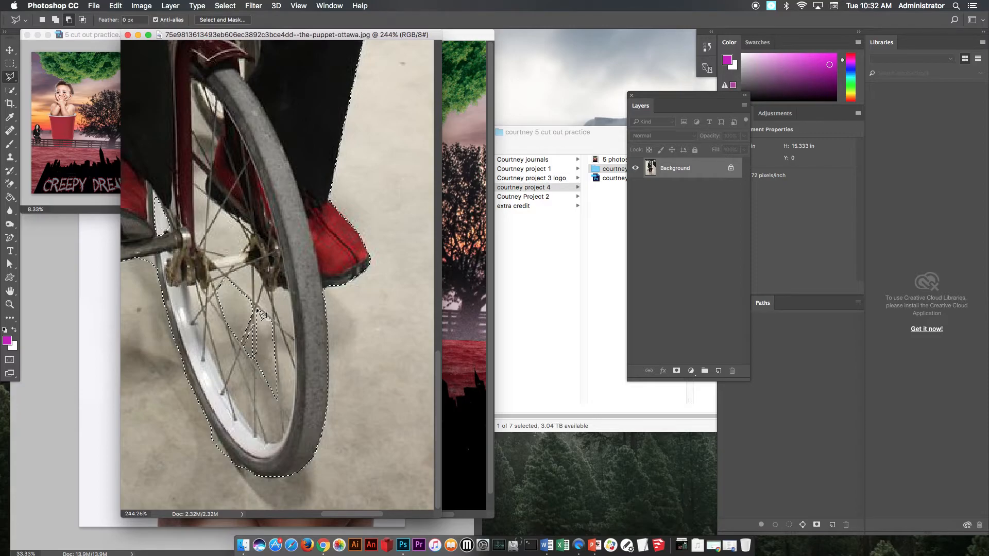
key(shift+BackSpace)
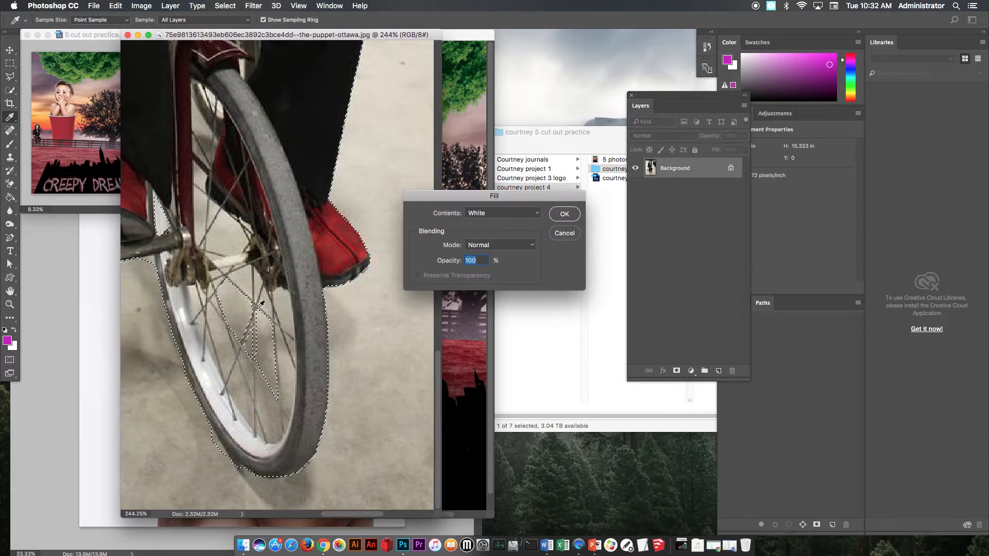
click(565, 235)
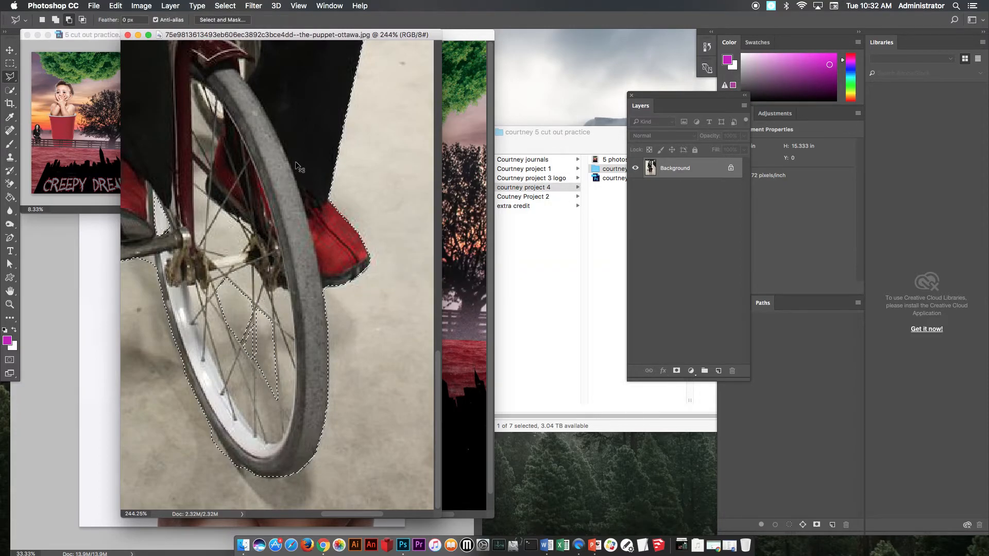
key(super+0)
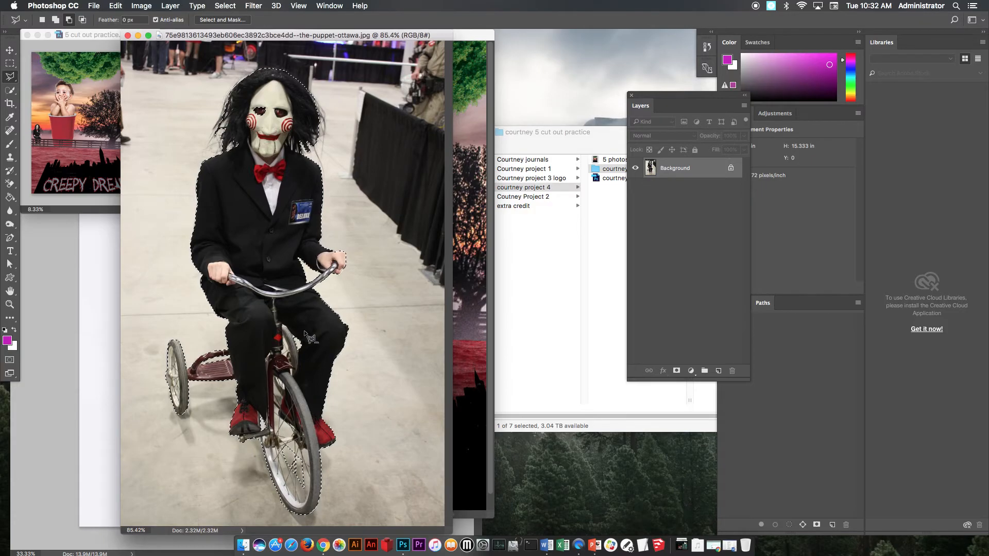
click(253, 99)
click(255, 102)
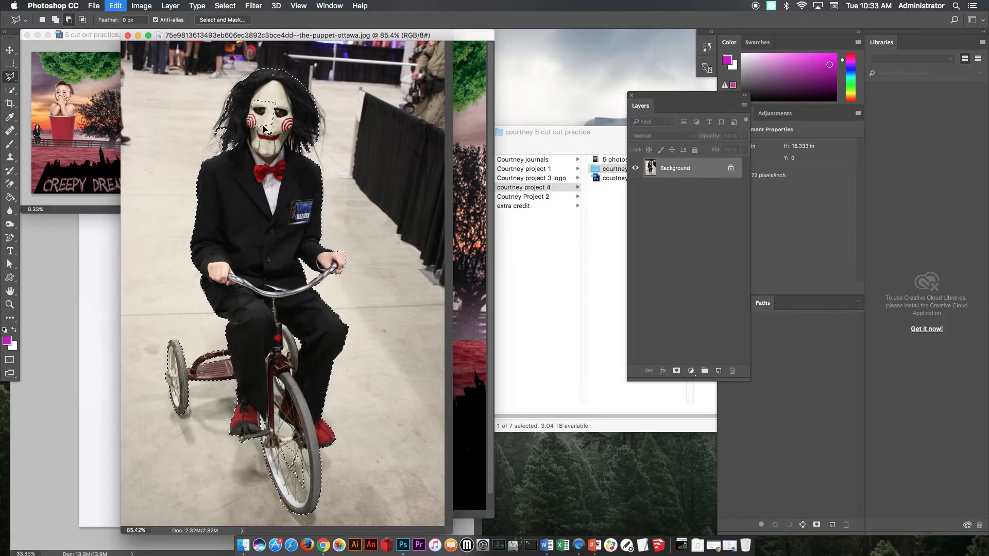
key(ctrl+z)
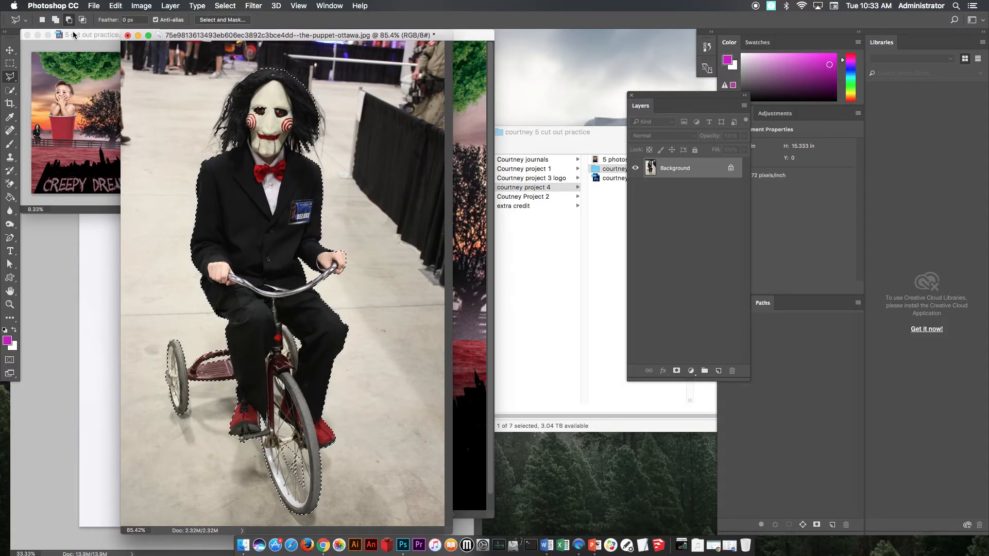
Add the puppet's missing eye area back into the selection with the Polygonal Lasso set to add
click(55, 19)
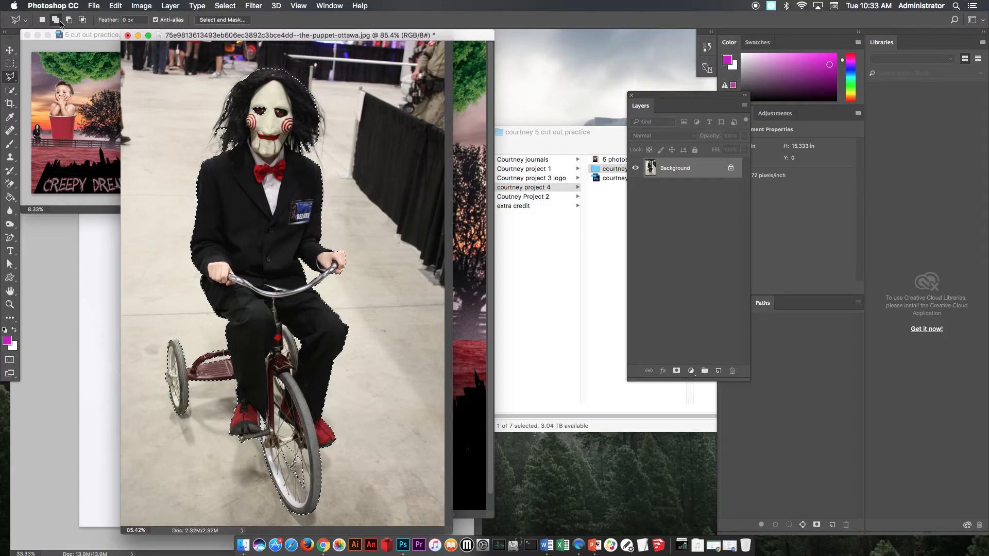
click(254, 97)
click(272, 106)
click(270, 118)
click(262, 124)
click(251, 118)
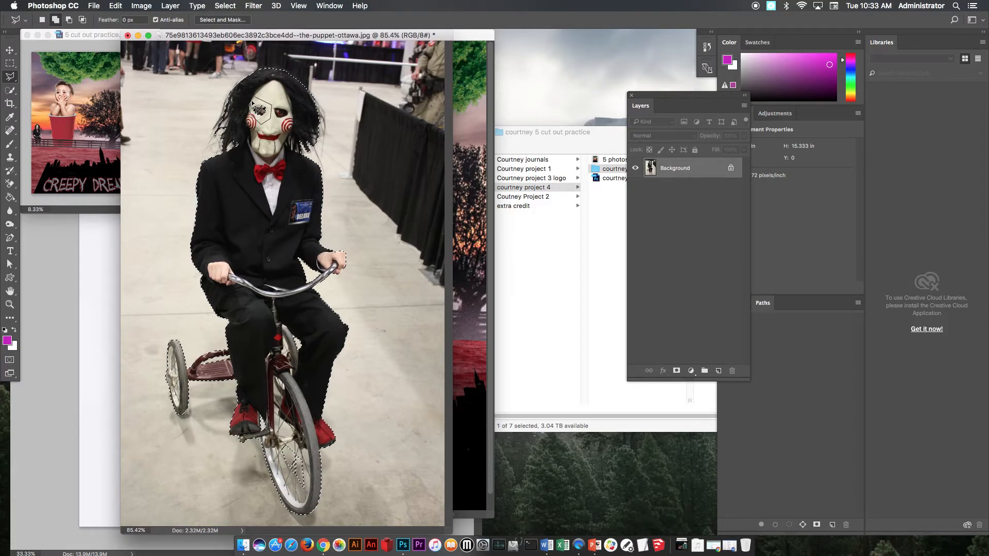
click(256, 98)
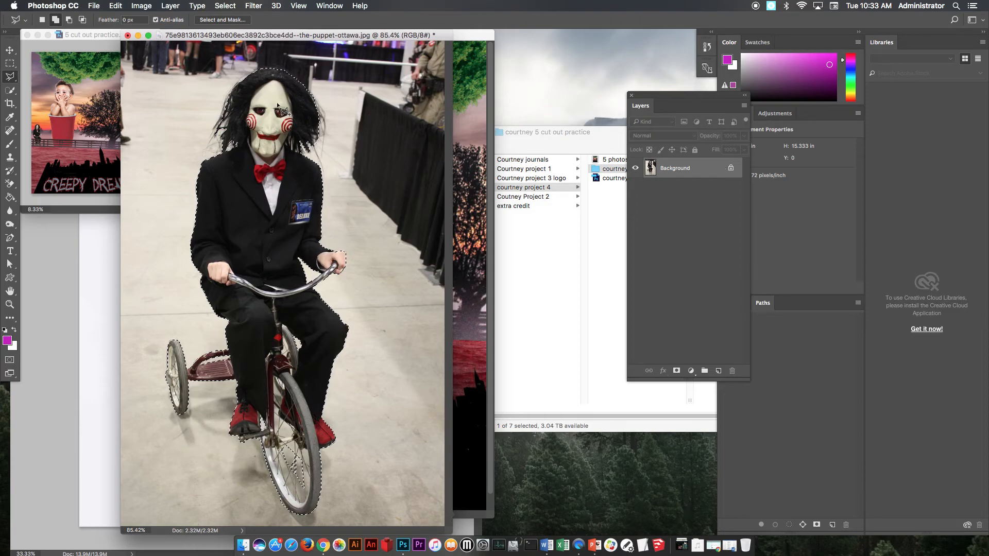
Move the selected puppet and tricycle into the Untitled-1 composite and close the puppet photo without saving it
click(10, 50)
drag(278, 178, 475, 207)
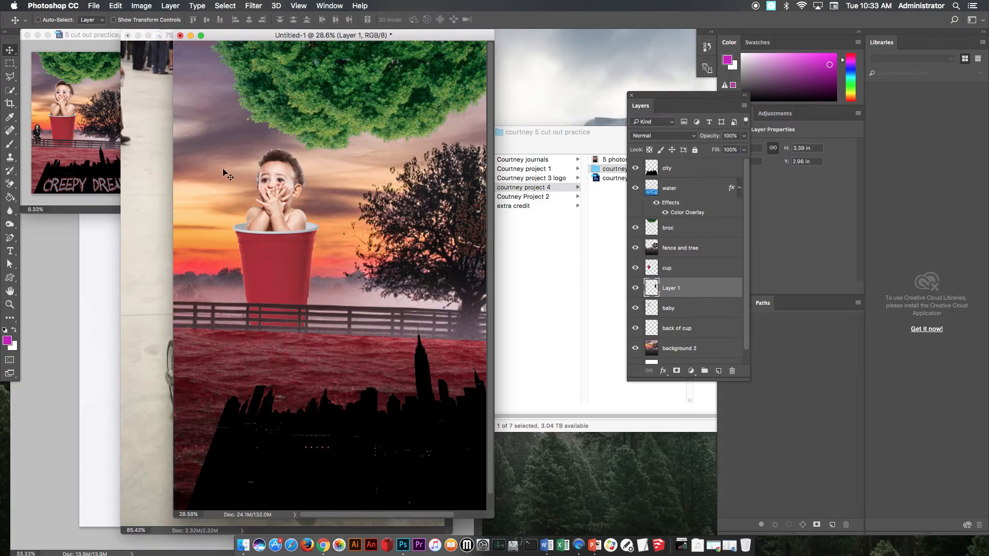
click(148, 192)
key(super+w)
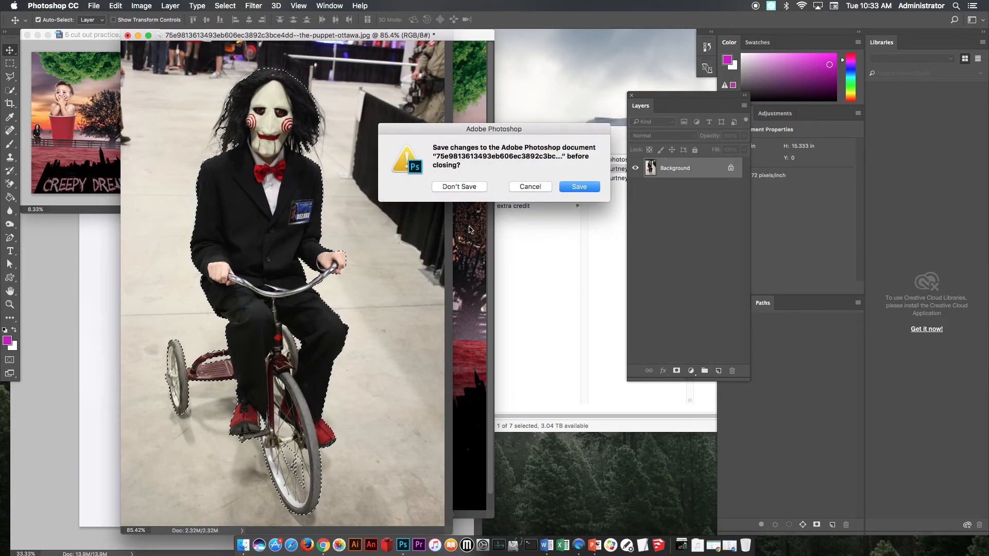
click(472, 188)
Place the puppet beside the red cup behind the fence and scale it down to about 2.5 in high
drag(426, 257, 182, 277)
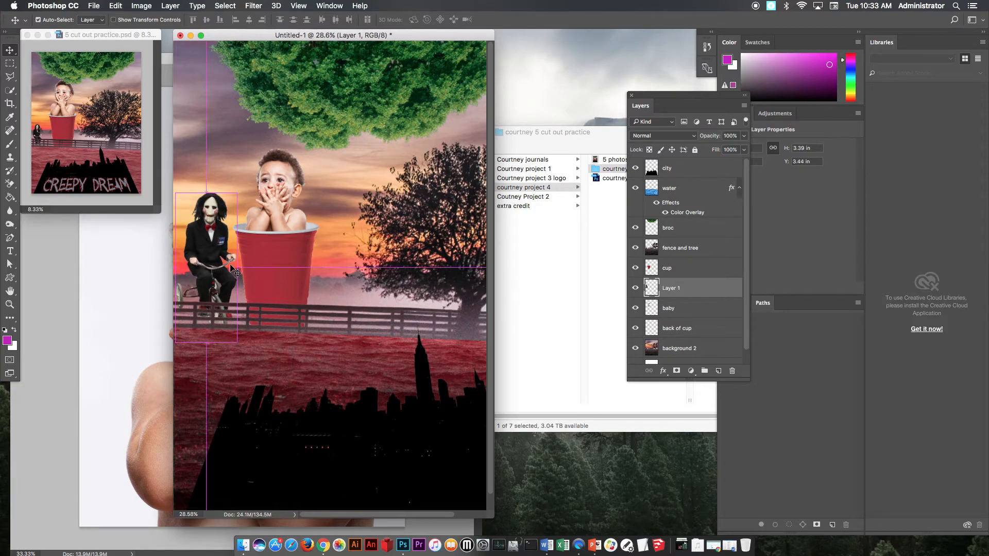
key(super+t)
drag(285, 244, 283, 243)
drag(234, 198, 219, 233)
key(Return)
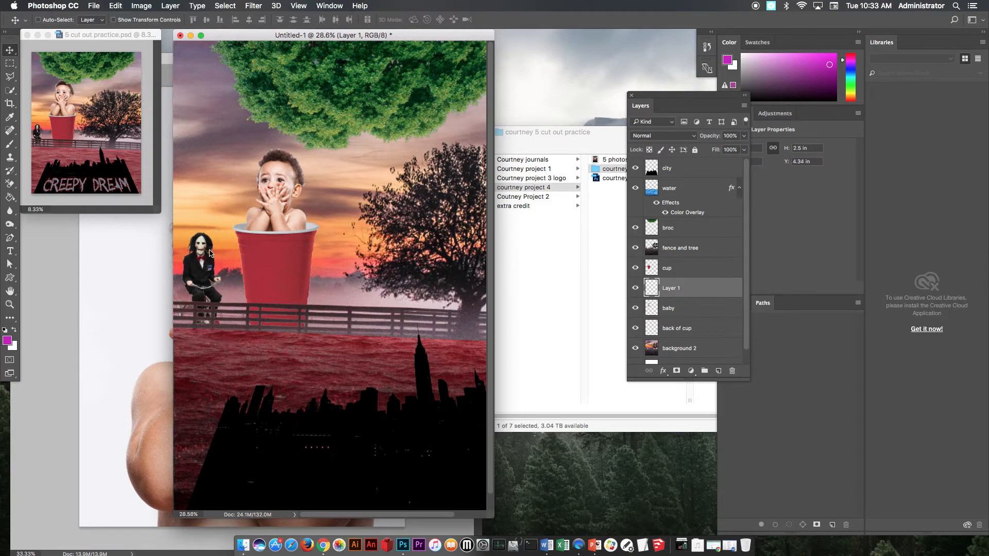
Lasso the leftover light background between the hair strands on both sides of the puppet's head and clear it
drag(198, 238, 378, 224)
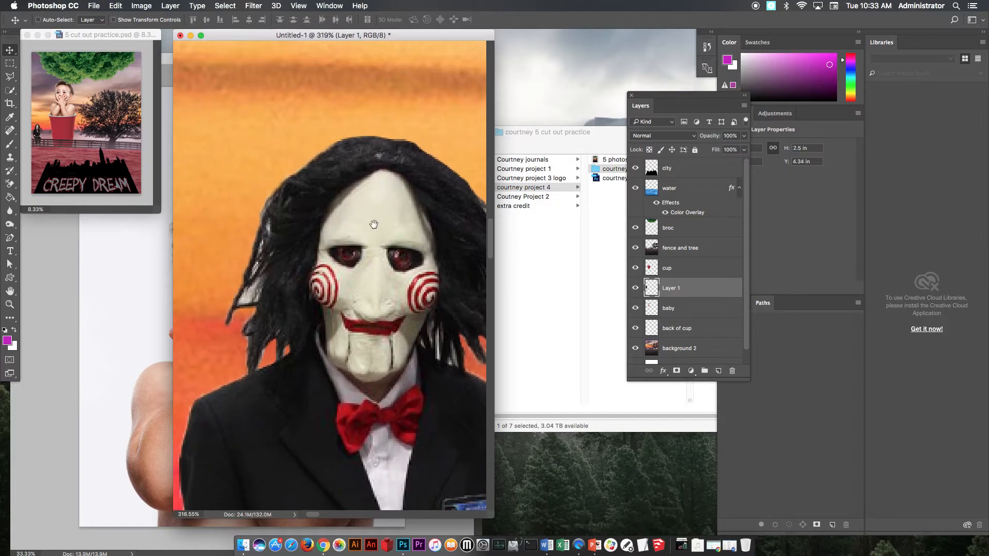
click(11, 80)
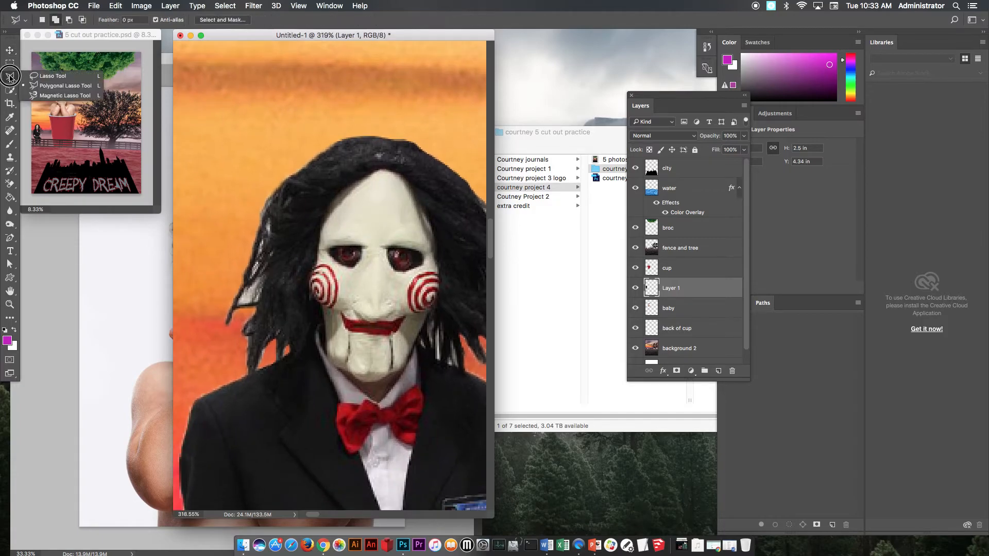
click(46, 76)
mouse_move(265, 273)
mouse_down()
mouse_move(252, 299)
mouse_move(237, 304)
mouse_up()
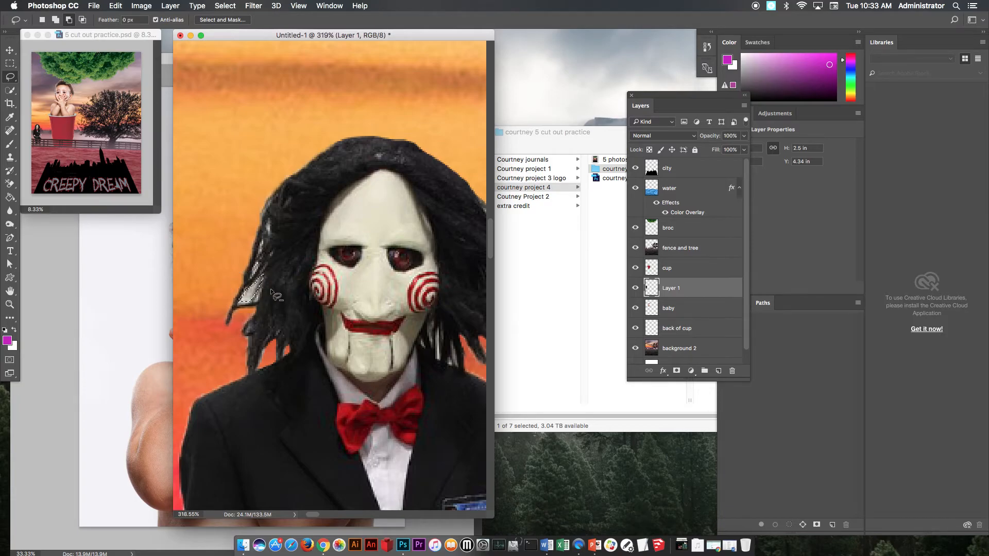
scroll(360, 319, down, 5)
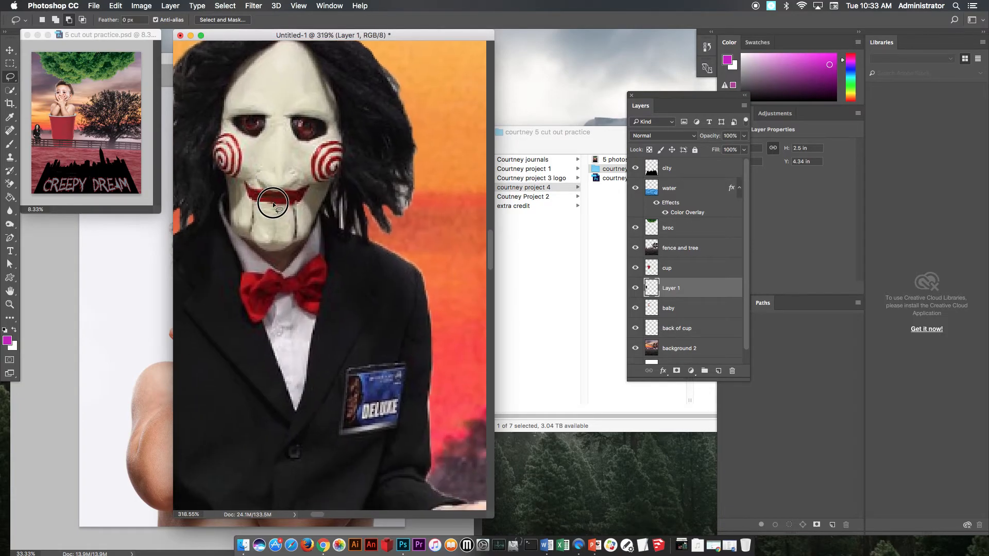
scroll(328, 258, down, 5)
scroll(328, 257, right, 5)
mouse_move(367, 212)
mouse_down()
mouse_move(363, 262)
mouse_move(381, 281)
mouse_move(386, 215)
mouse_up()
key(super+d)
Lasso and delete the pale background fringe along the puppet's knee beside the handlebar, and clear the selection
mouse_move(379, 288)
mouse_down()
mouse_move(349, 247)
mouse_move(330, 159)
mouse_up()
scroll(337, 265, down, 5)
scroll(337, 265, right, 2)
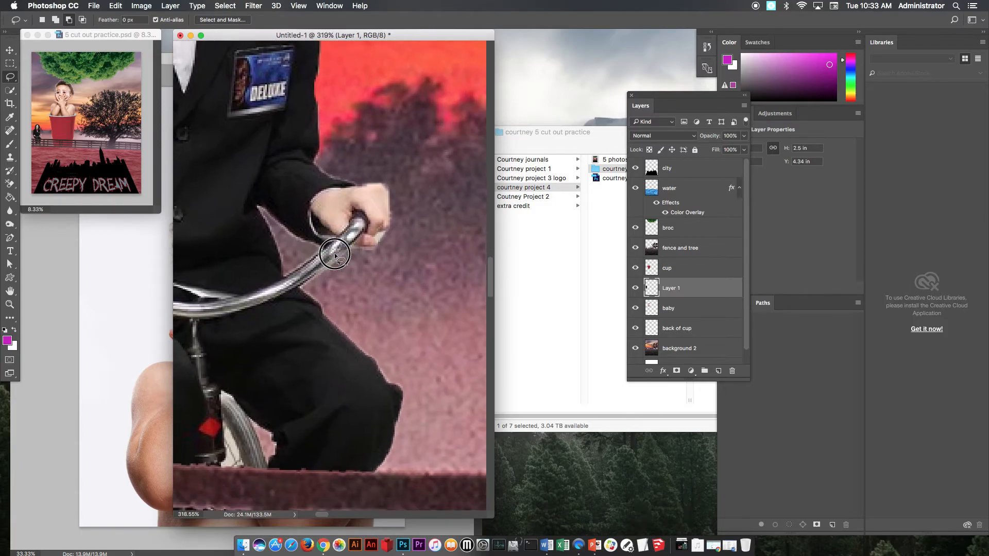
mouse_move(332, 314)
mouse_down()
mouse_move(355, 360)
mouse_move(363, 315)
mouse_move(315, 293)
mouse_move(356, 325)
mouse_up()
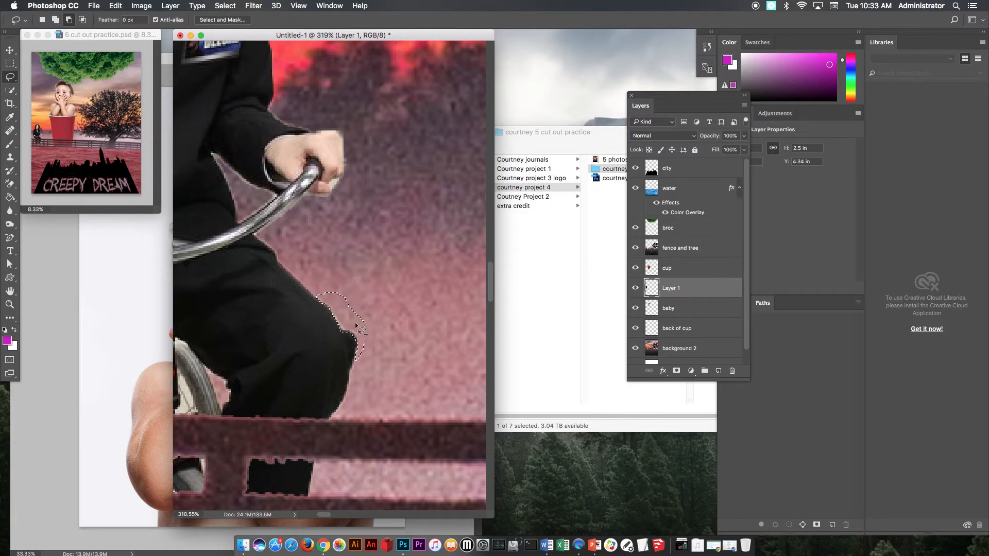
key(super+d)
mouse_move(320, 307)
mouse_down()
mouse_move(253, 236)
mouse_move(265, 231)
mouse_move(326, 286)
mouse_move(326, 306)
mouse_up()
key(Delete)
key(super+d)
Inspect the puppet's trouser edges and the tricycle parts behind the fence slats for leftover background, and check the whole composition
scroll(304, 309, down, 10)
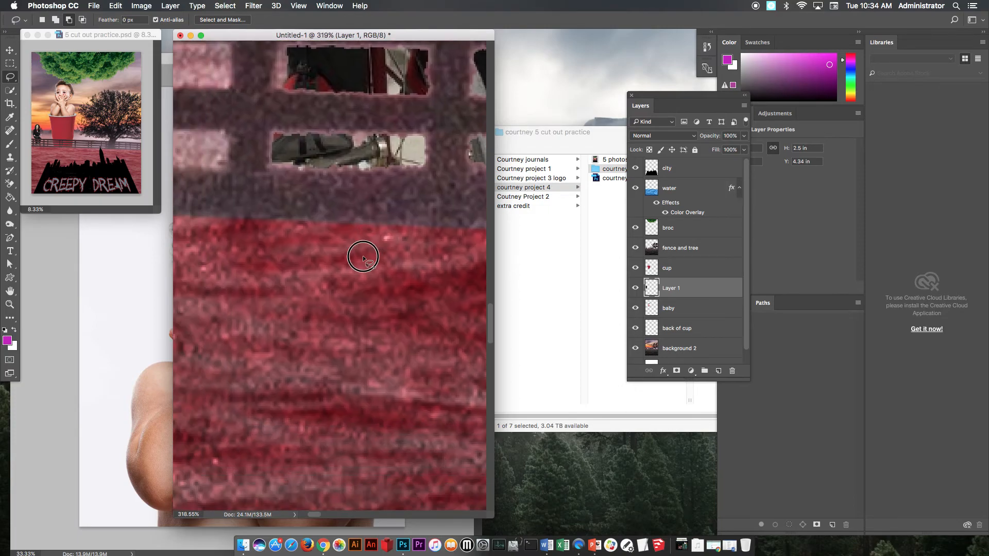
mouse_move(367, 273)
mouse_down()
mouse_move(292, 359)
mouse_move(271, 367)
mouse_up()
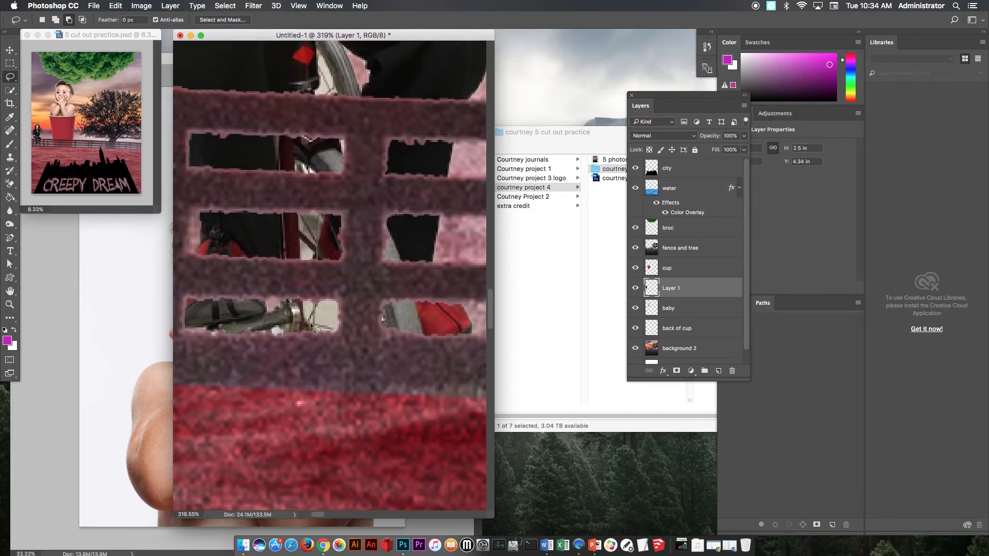
scroll(315, 291, up, 8)
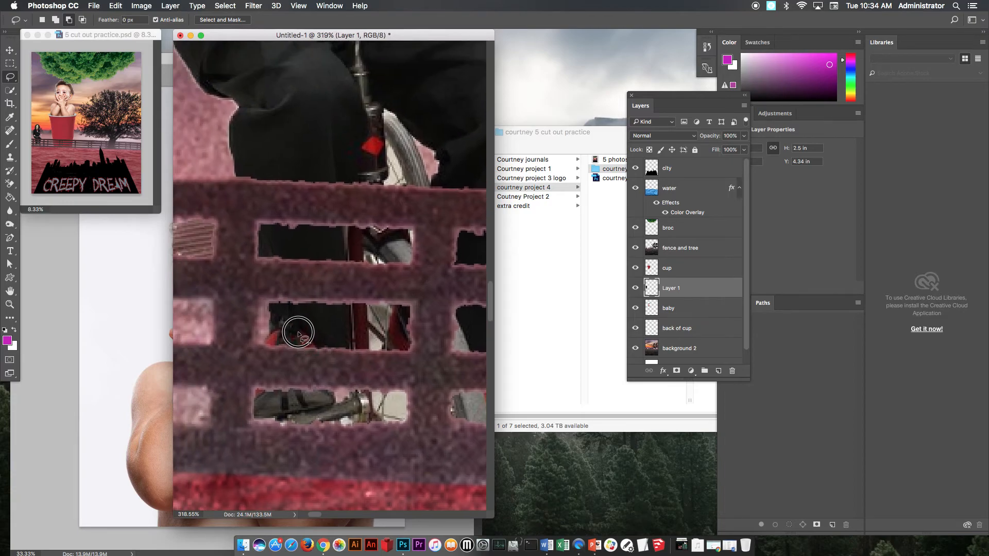
scroll(325, 243, down, 3)
scroll(276, 309, up, 5)
scroll(276, 309, right, 3)
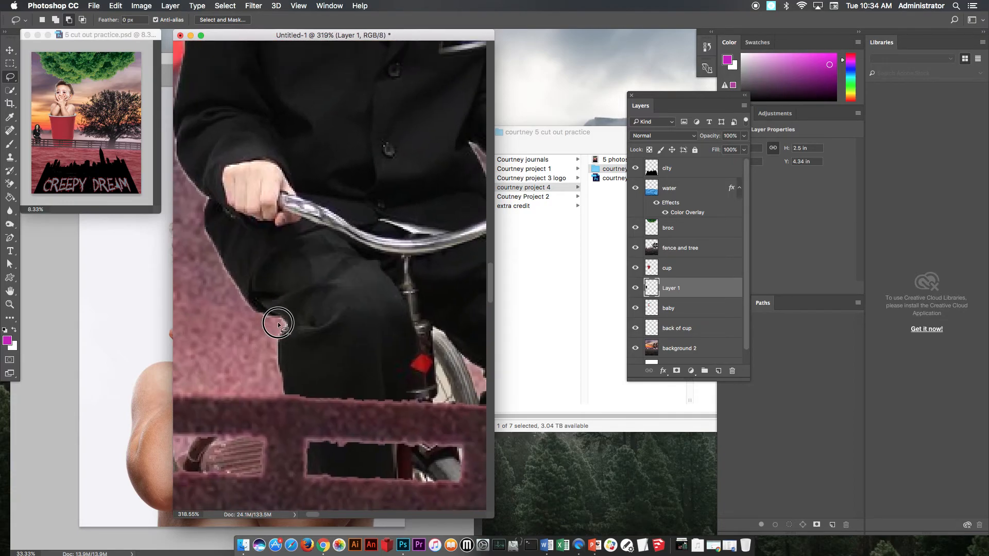
mouse_move(215, 245)
mouse_down()
mouse_move(257, 344)
mouse_move(219, 324)
mouse_move(185, 279)
mouse_move(188, 255)
mouse_up()
key(super+0)
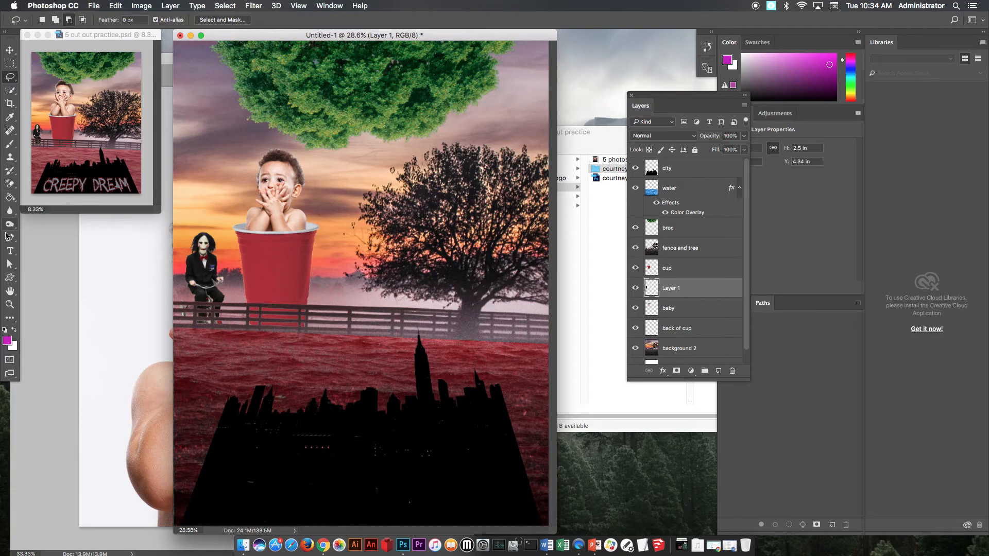
Add the title text "CREEPY DREAM" in the Acquaintance font at 80 pt on a new layer above the city layer
drag(8, 251, 64, 257)
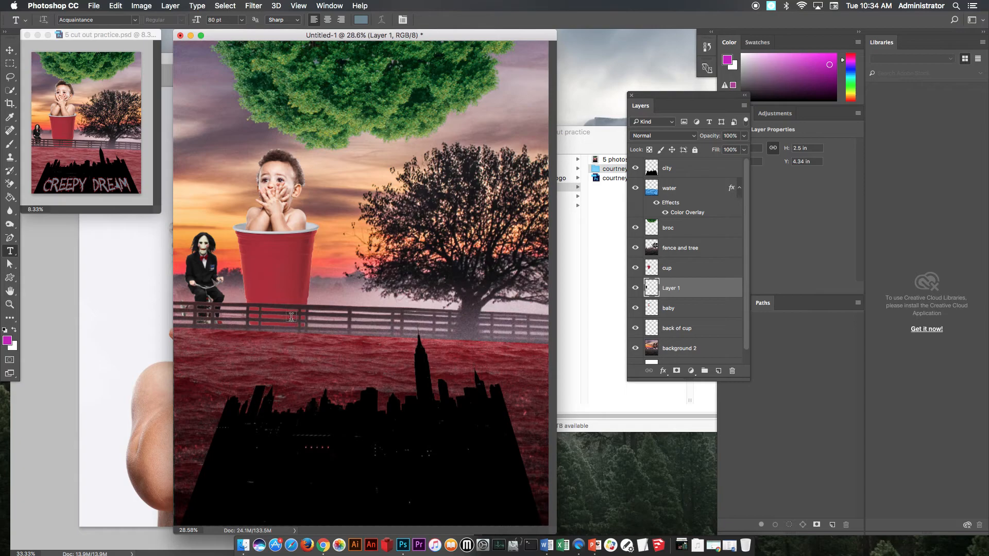
click(690, 169)
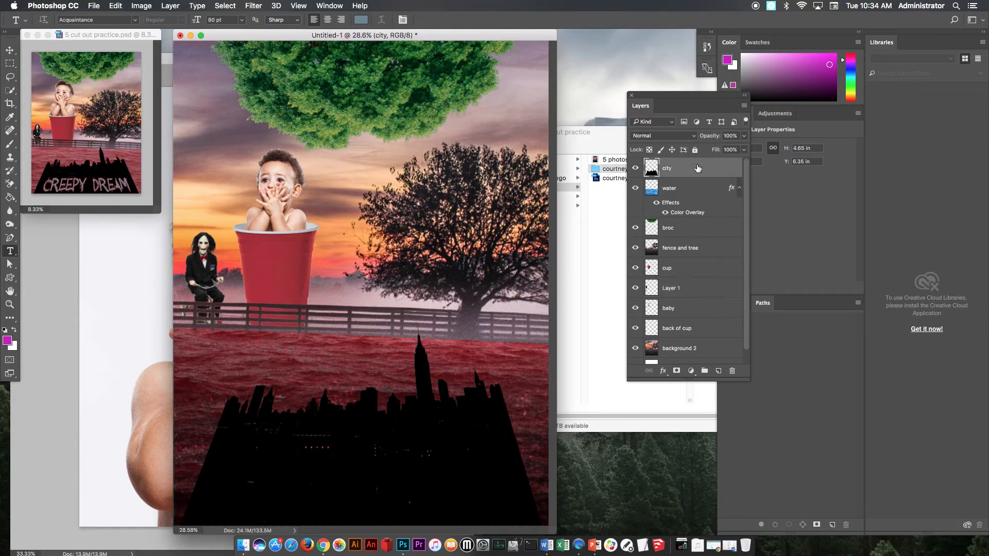
click(237, 337)
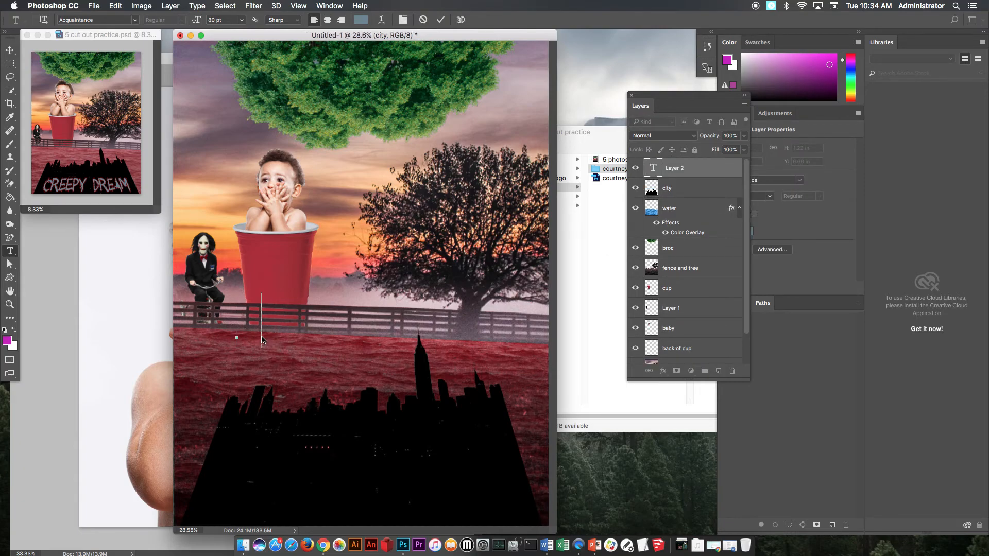
text(CREEPY DREAM)
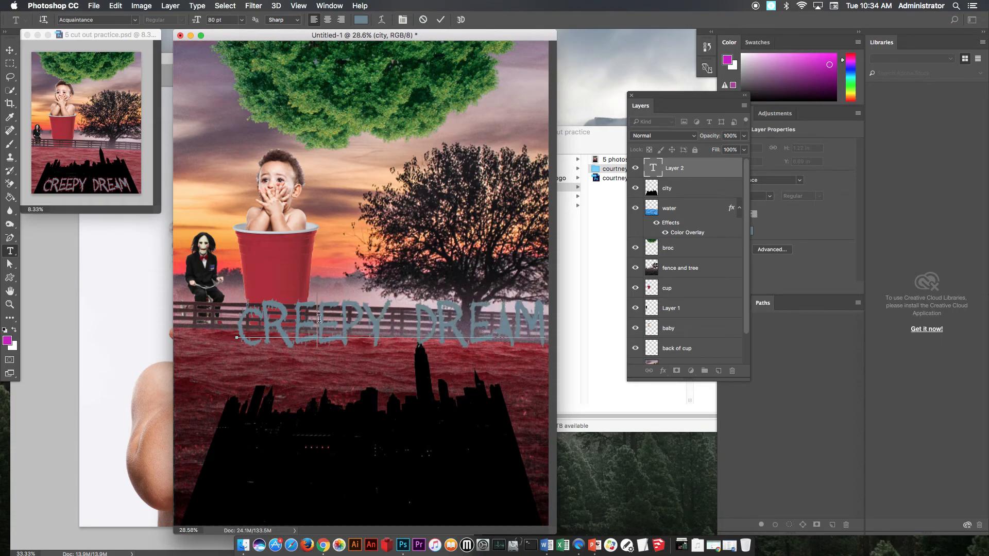
key(super+a)
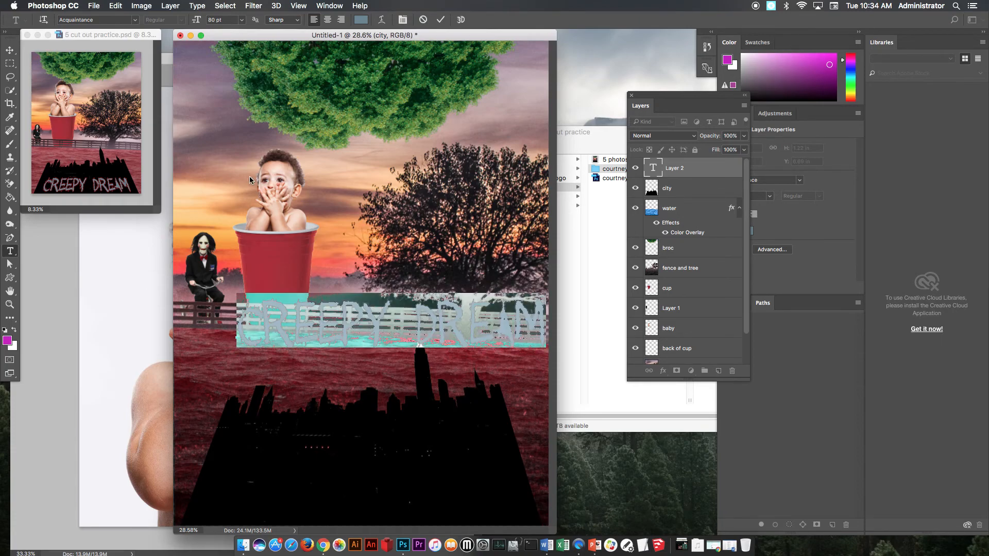
click(135, 20)
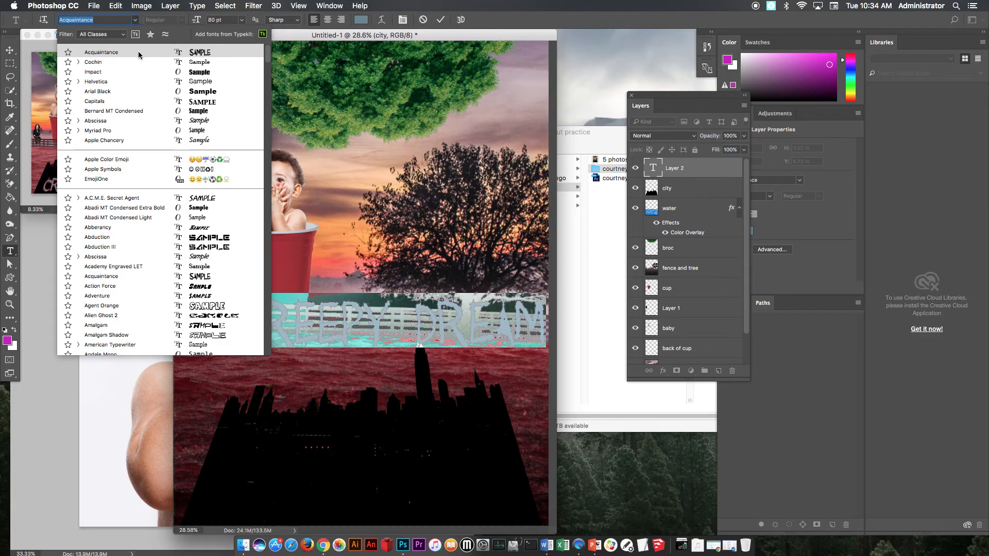
click(183, 19)
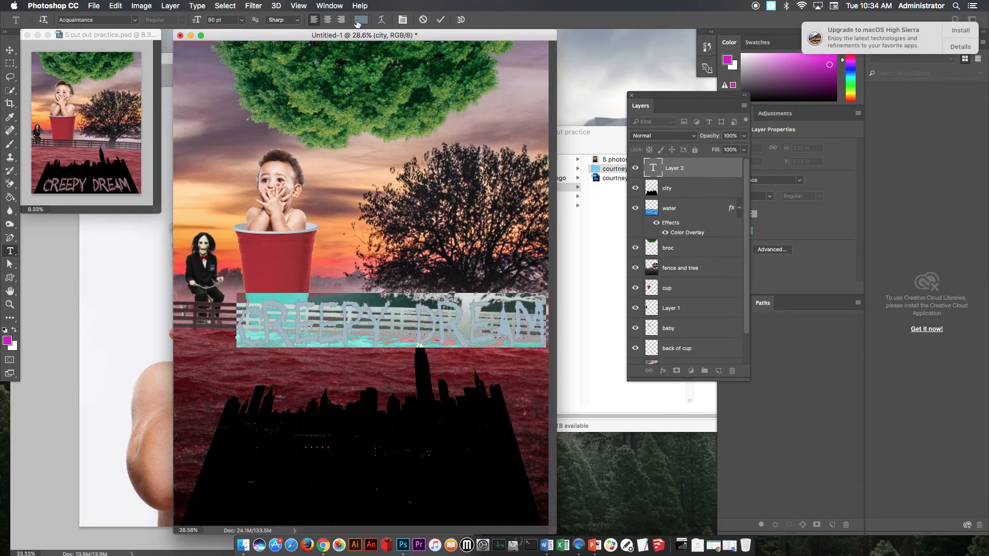
click(440, 20)
Rasterize the CREEPY DREAM type layer and move the title onto the lower part of the black city silhouette
right_click(709, 173)
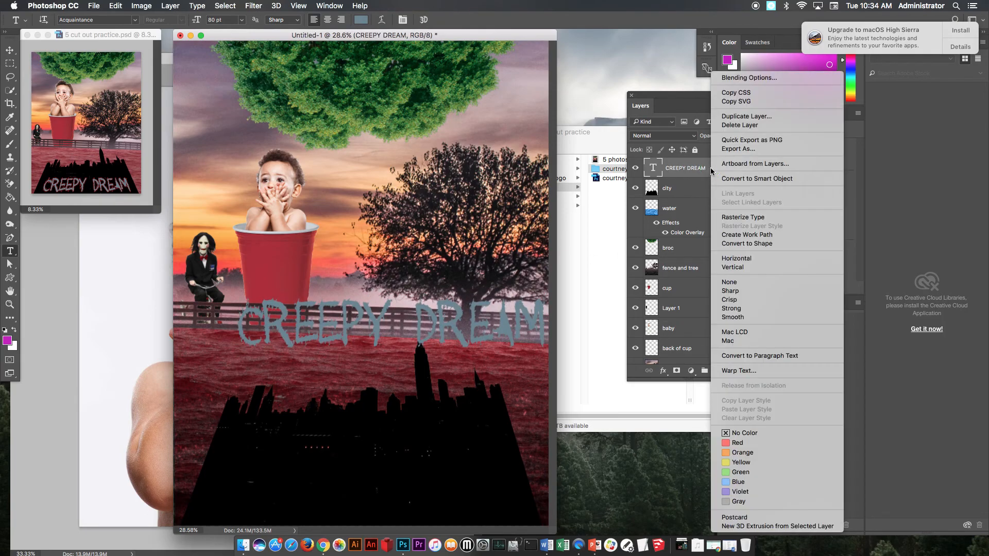
click(749, 217)
key(v)
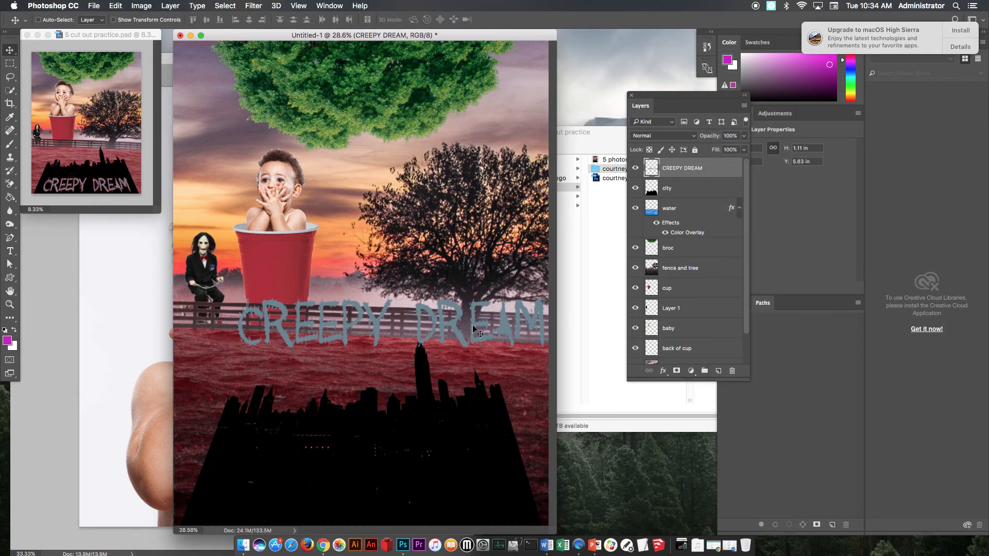
drag(453, 328, 418, 494)
Apply a Perspective transform to the title, narrowing its upper edge slightly with a side slant of about 17 degrees
key(super+t)
right_click(425, 493)
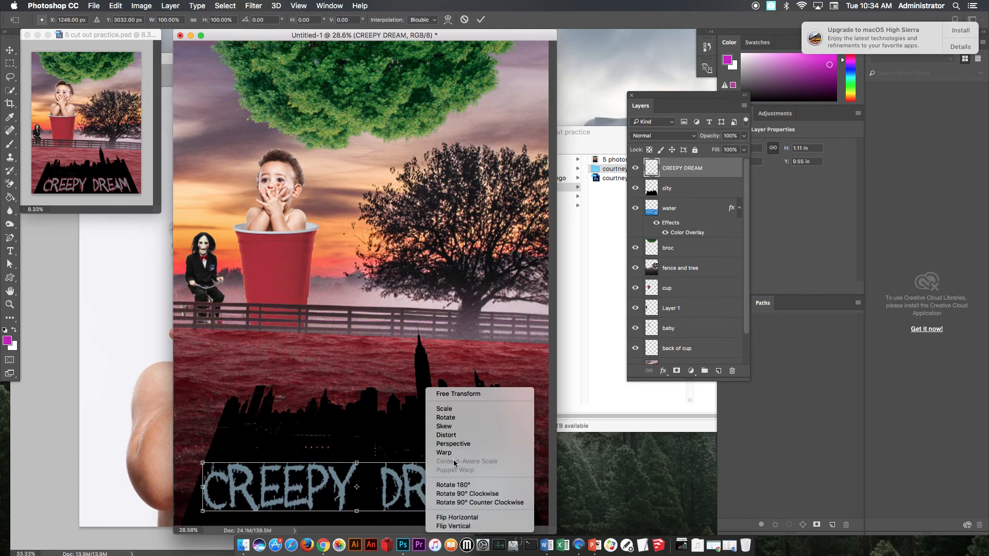
click(456, 446)
drag(510, 464, 494, 463)
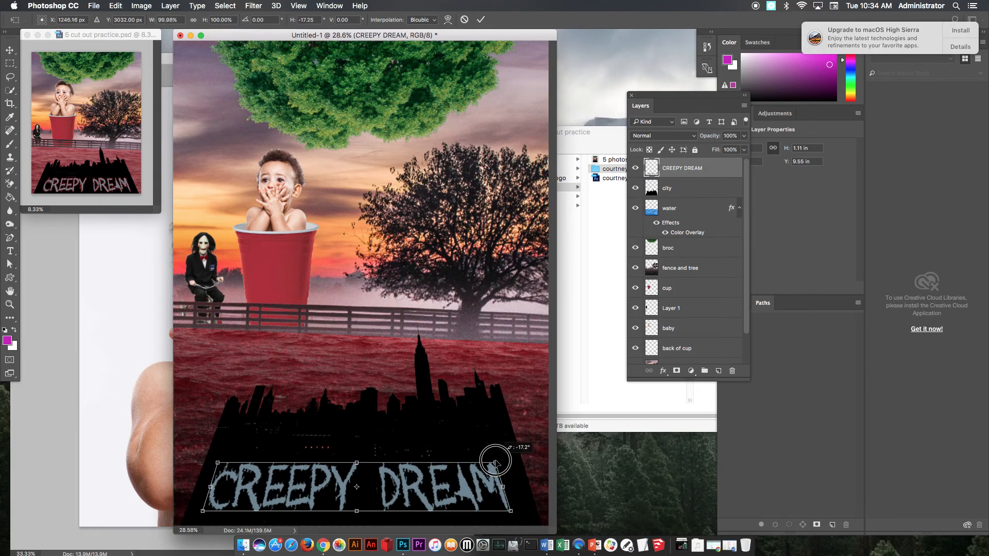
key(Return)
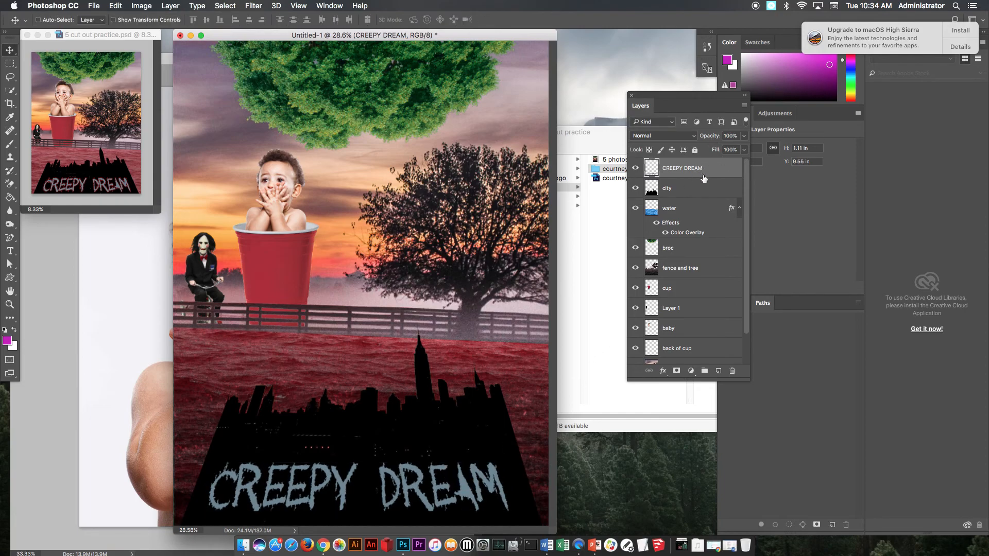
Add a red Stroke layer style to the CREEPY DREAM title, 10 px in size, positioned outside, with Pin Light blending
double_click(737, 169)
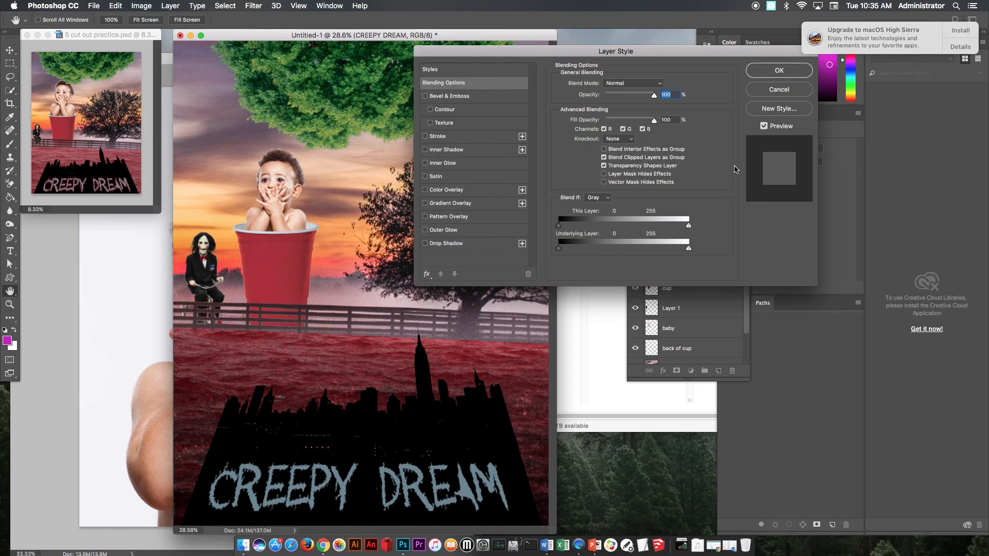
click(437, 136)
click(613, 96)
click(606, 95)
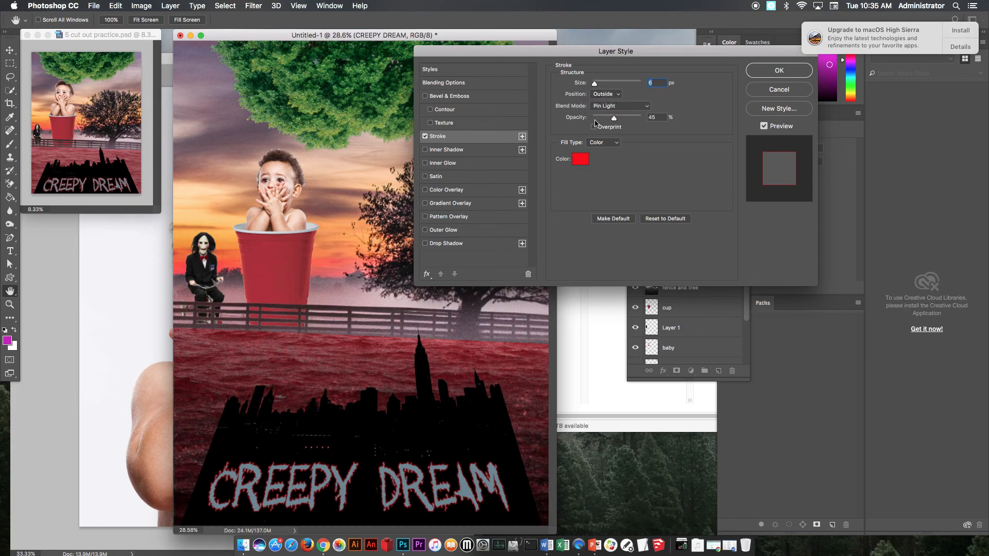
mouse_move(596, 86)
mouse_down()
mouse_move(607, 84)
mouse_move(598, 84)
mouse_up()
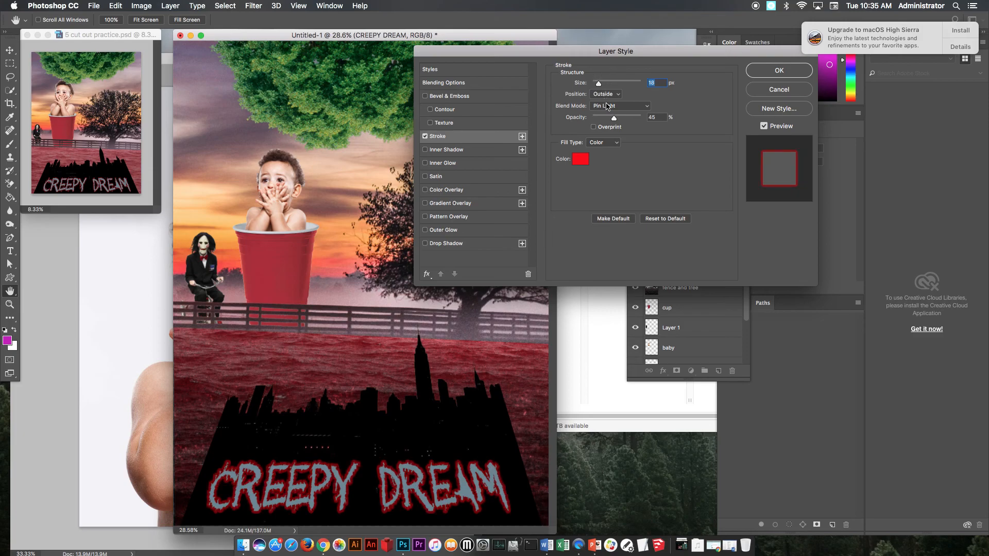
drag(611, 119, 609, 120)
click(777, 70)
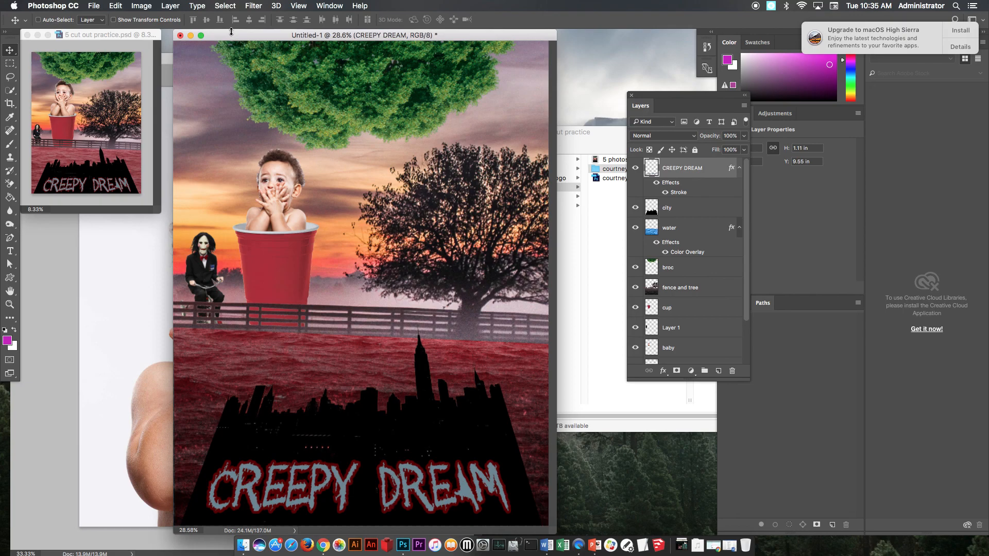
key(super+s)
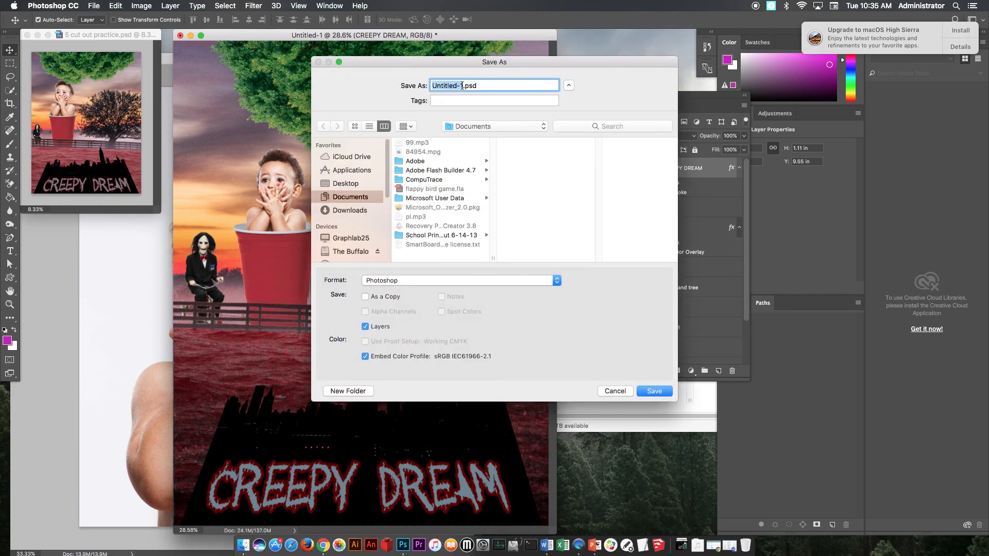
text(surreal practic)
click(613, 391)
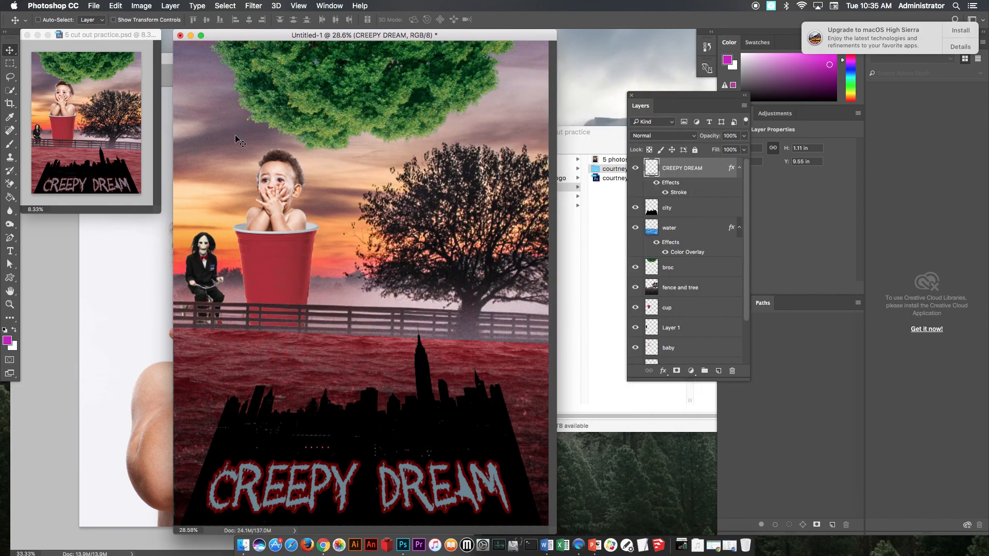